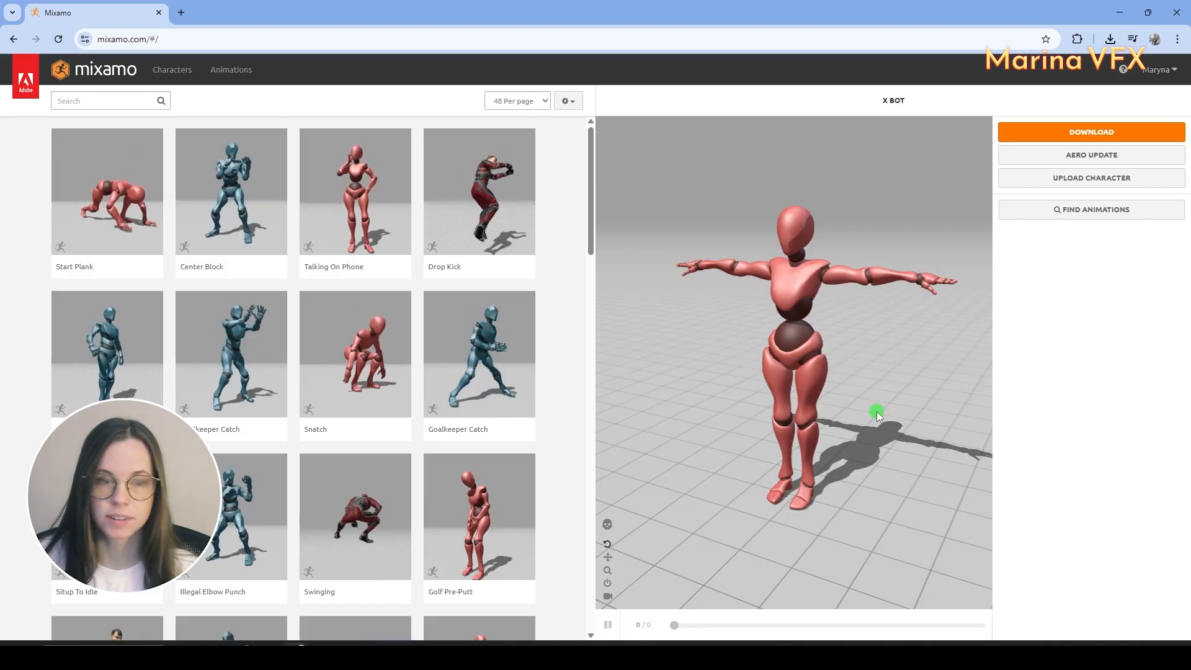
# Look through the character library, then download the X Bot character as FBX Binary in T-pose
pyautogui.click(166, 74)
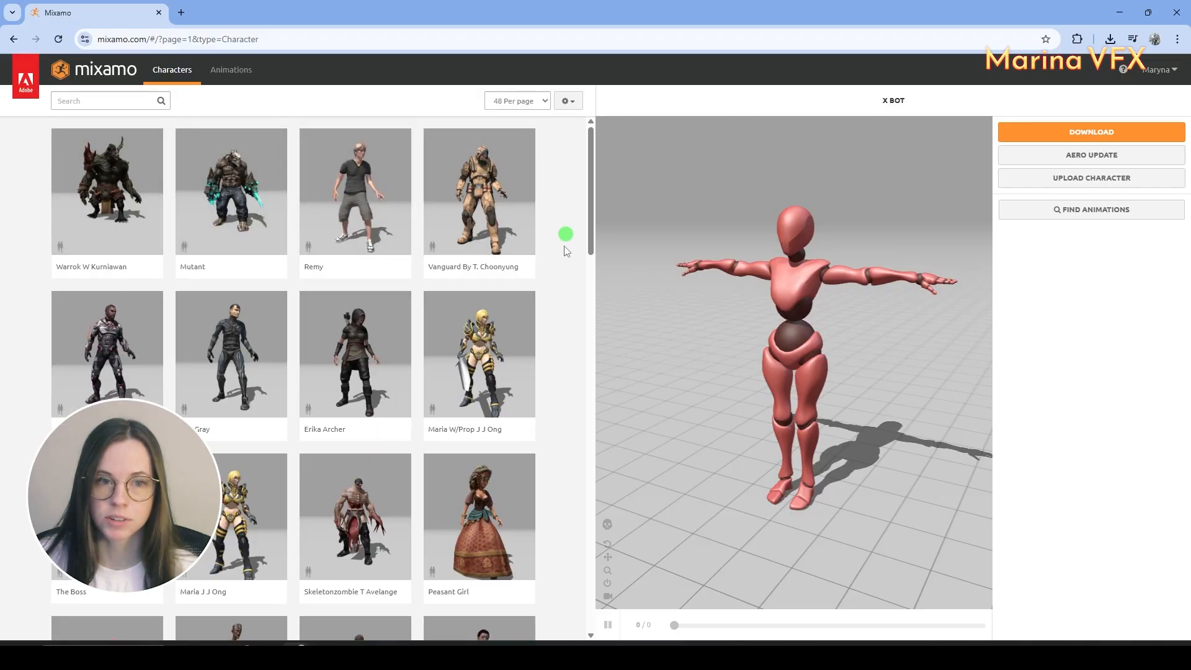
pyautogui.scroll(-2, 553, 286)
pyautogui.scroll(-10, 504, 323)
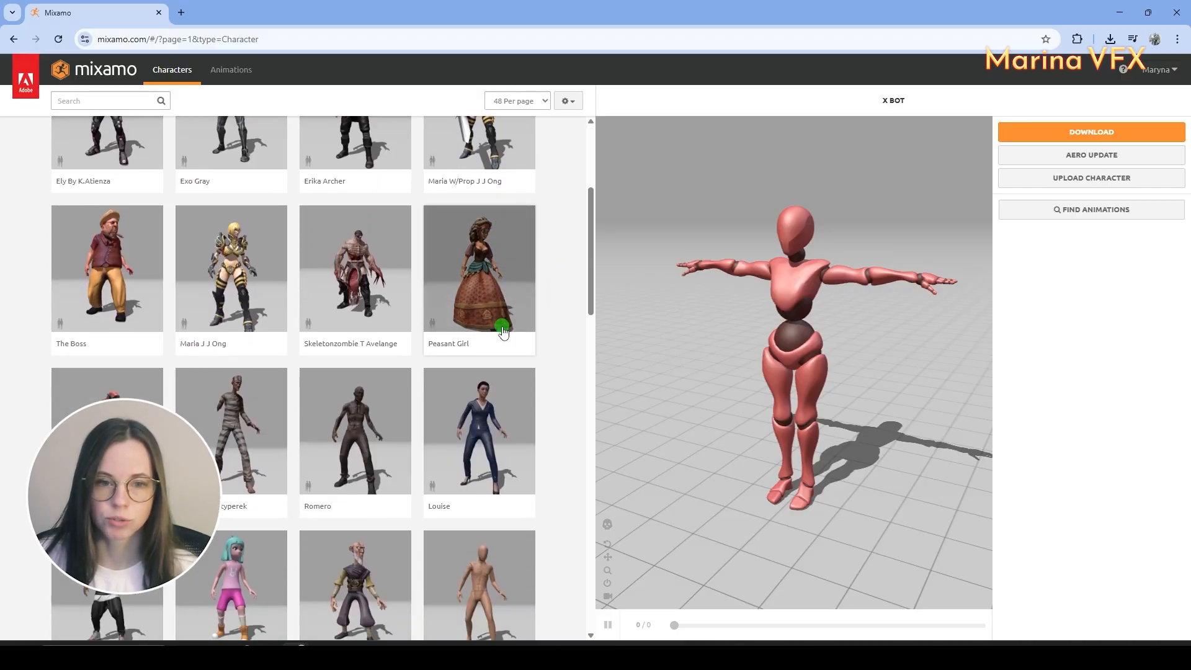
pyautogui.scroll(14, 516, 332)
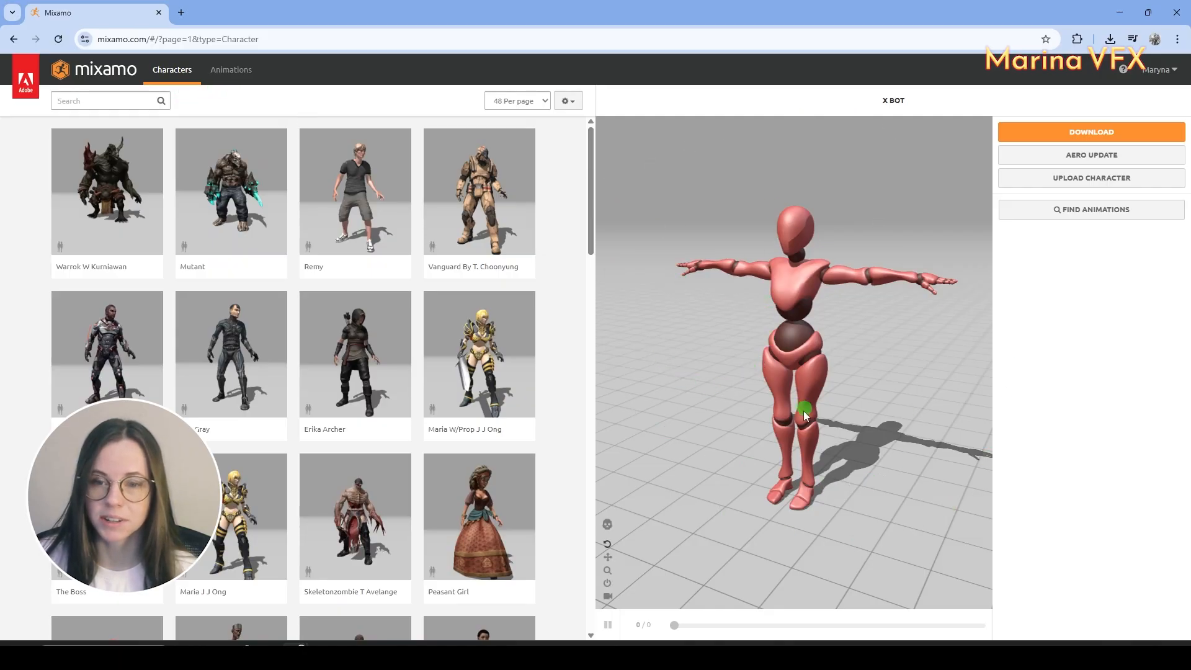
pyautogui.click(1127, 133)
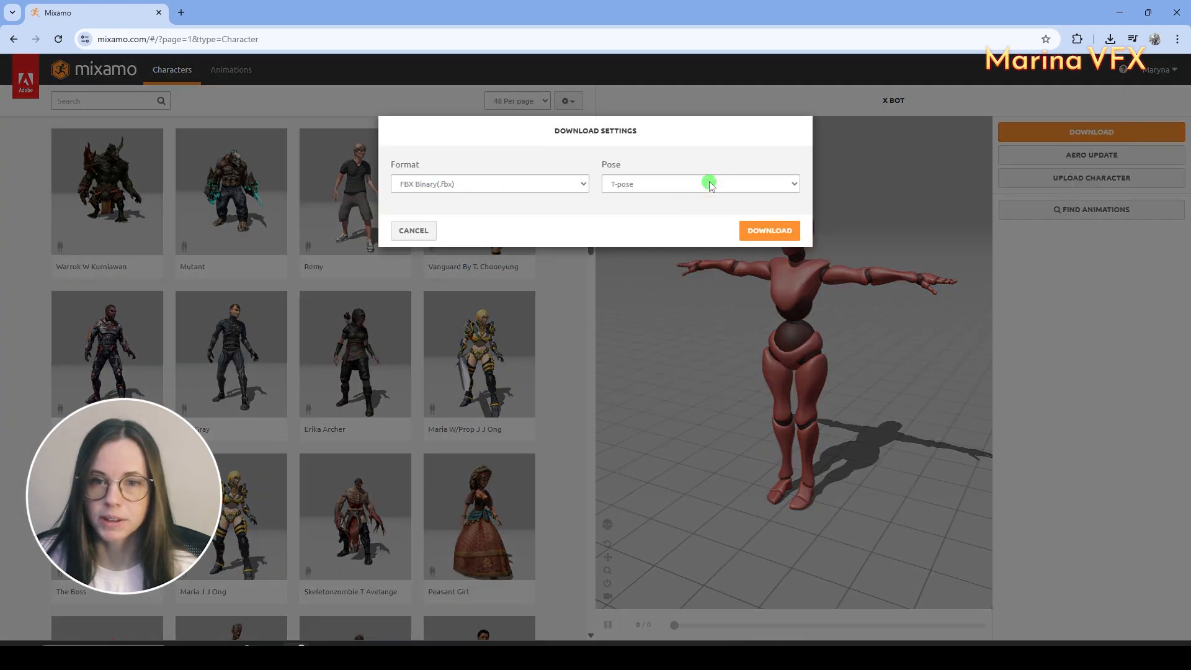
pyautogui.click(711, 185)
pyautogui.click(708, 216)
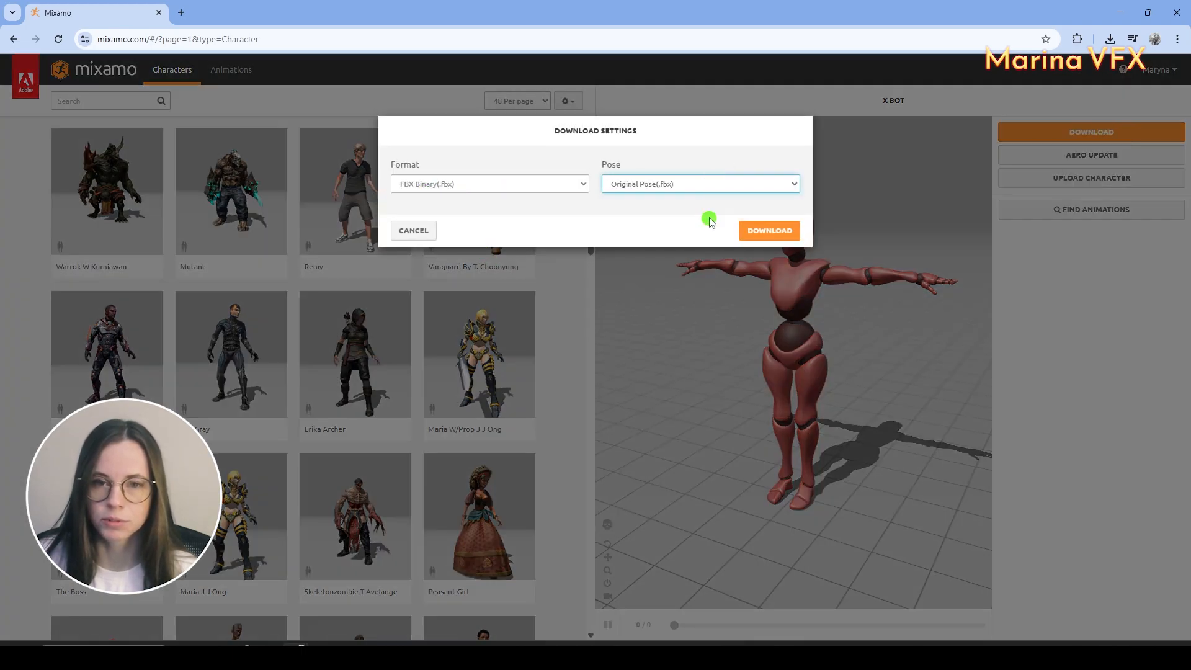
pyautogui.click(704, 184)
pyautogui.click(696, 202)
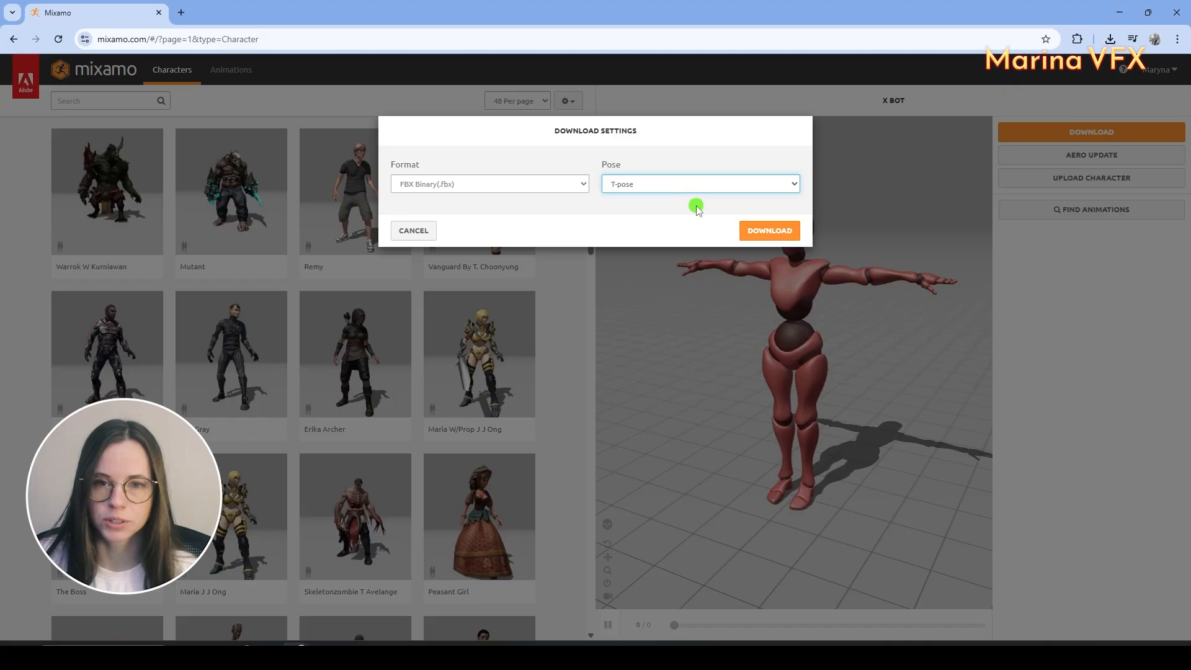
pyautogui.click(785, 230)
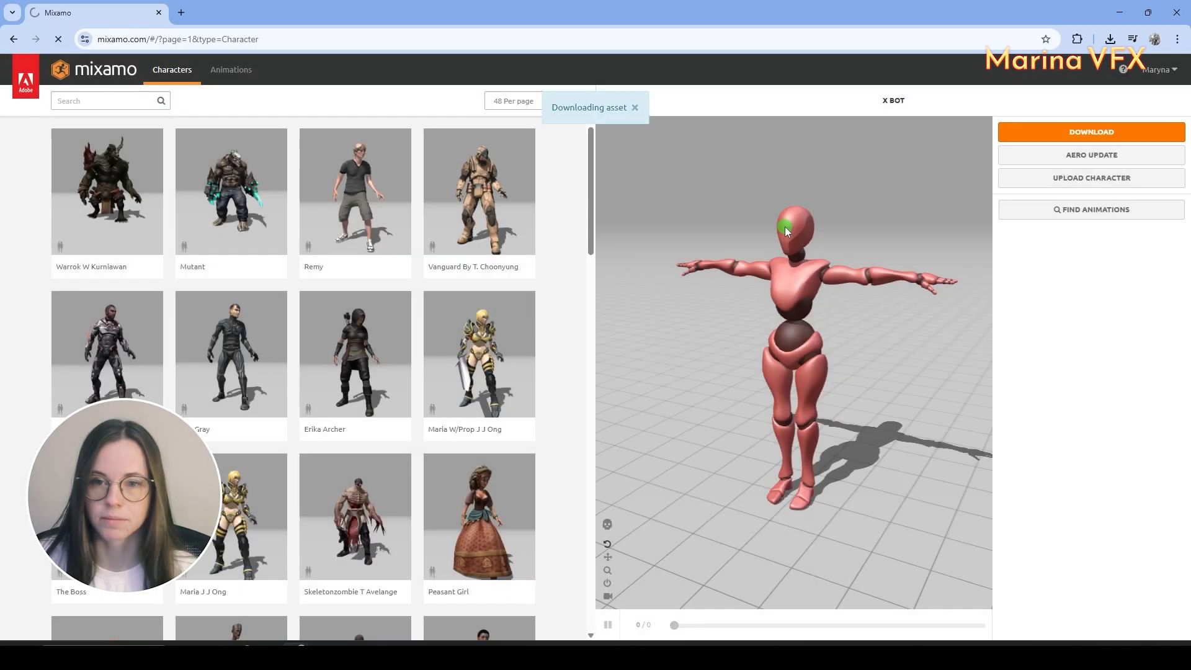
# Search the animations for "sword" and apply Sword And Shield Attack to the X Bot character
pyautogui.click(238, 70)
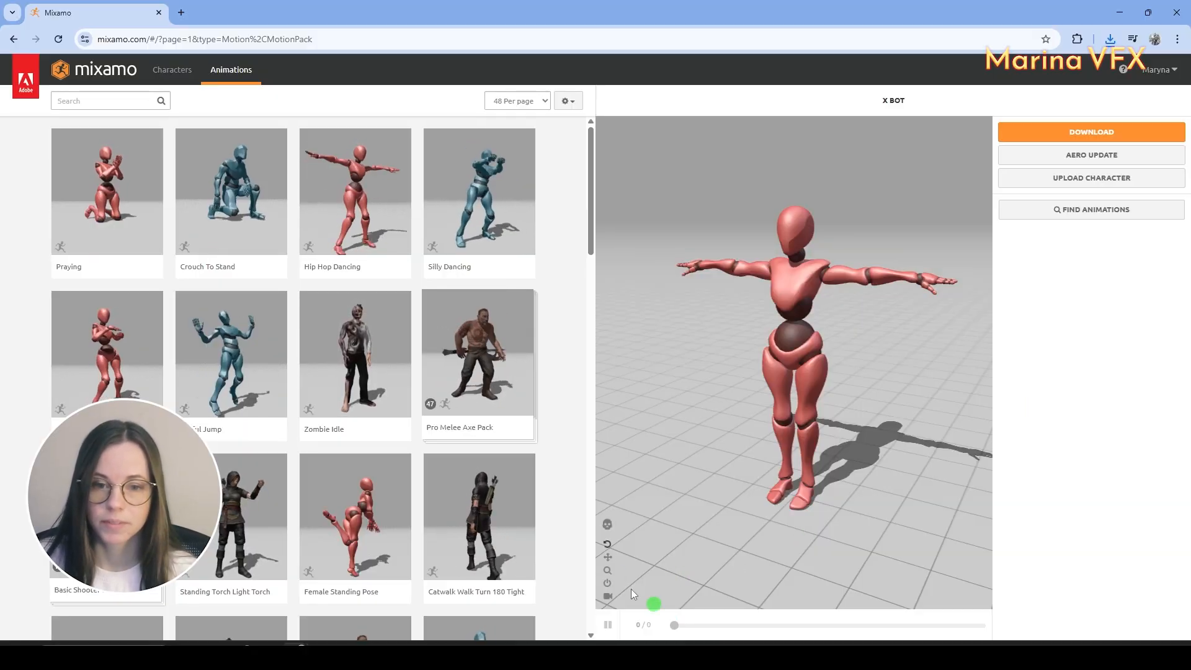
pyautogui.click(100, 101)
pyautogui.write('swo')
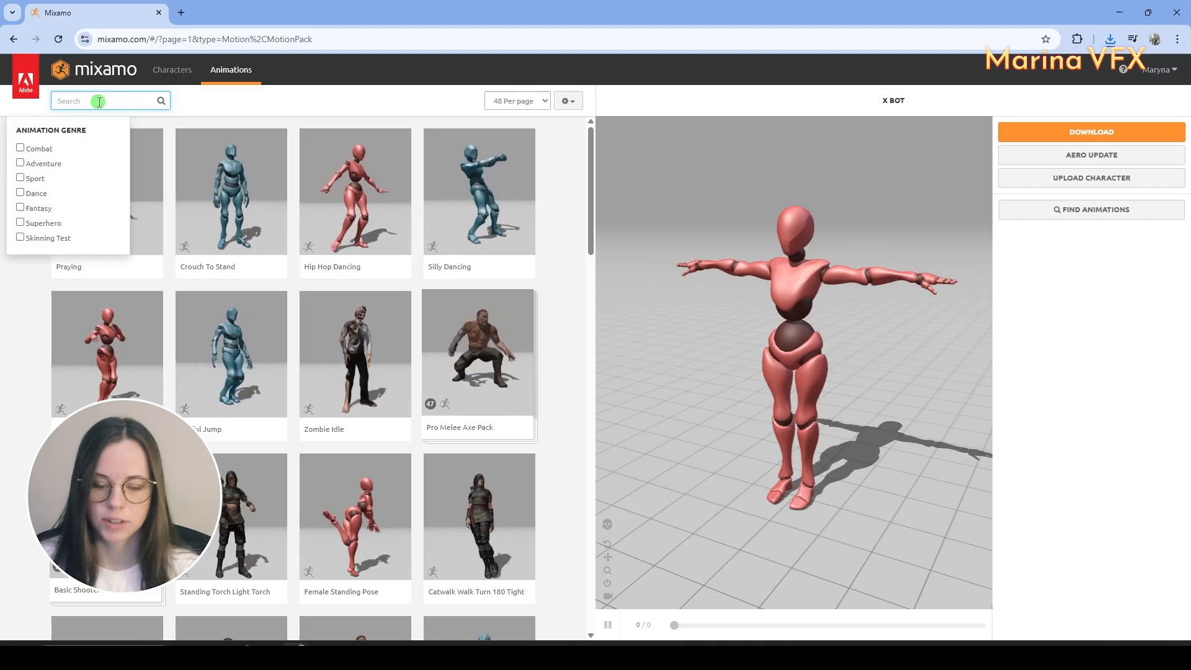
pyautogui.write('rd')
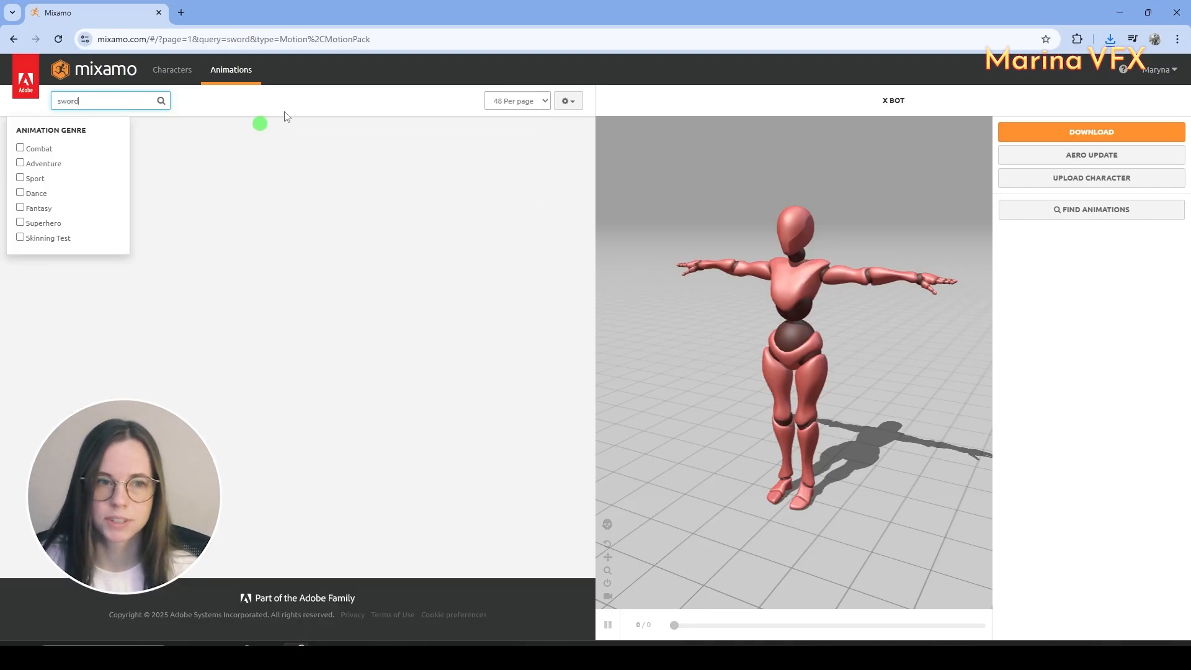
pyautogui.scroll(-10, 504, 338)
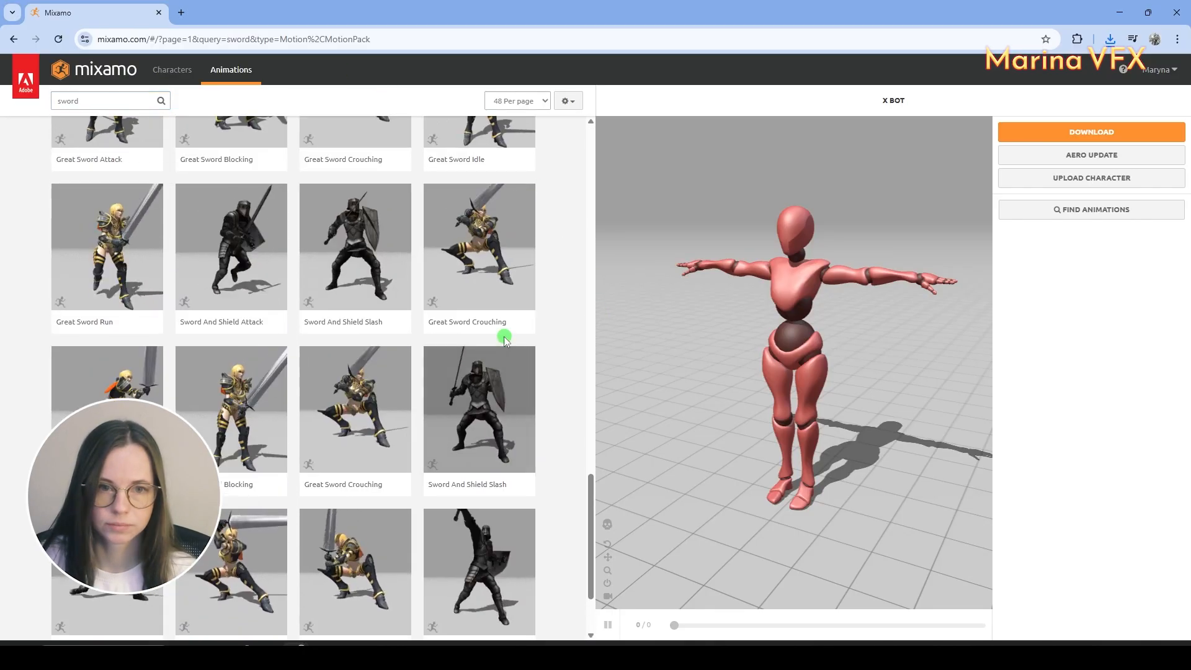
pyautogui.click(234, 248)
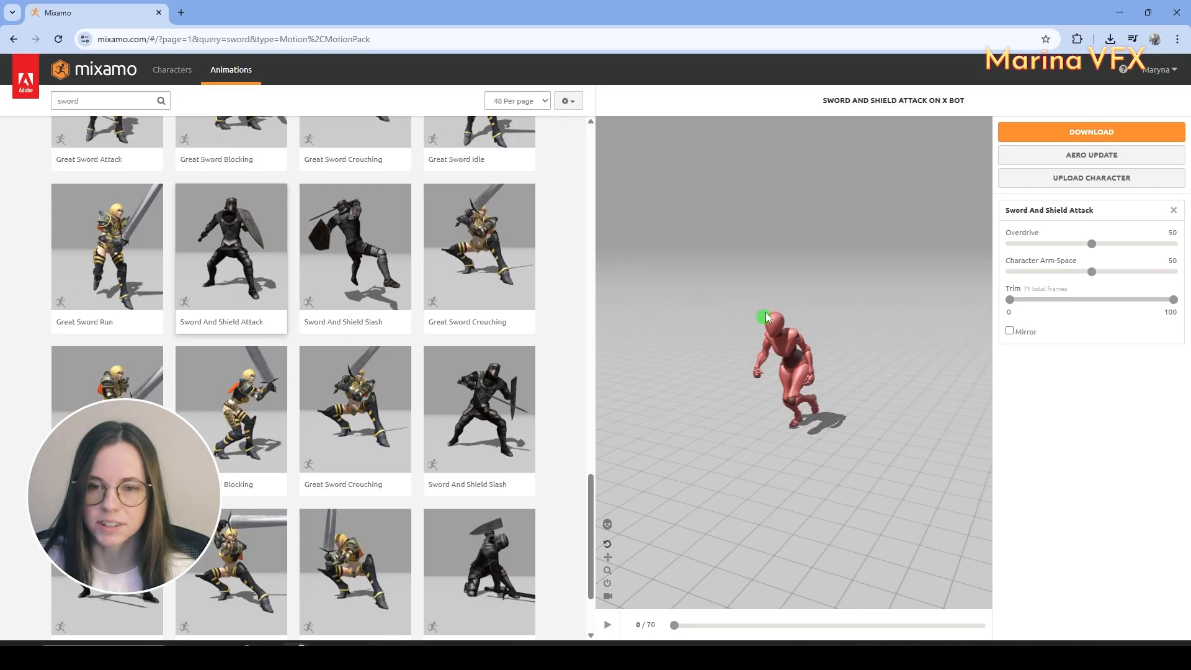
# Preview the playback of the Sword And Shield Attack animation on the X Bot character
pyautogui.click(609, 627)
pyautogui.click(610, 627)
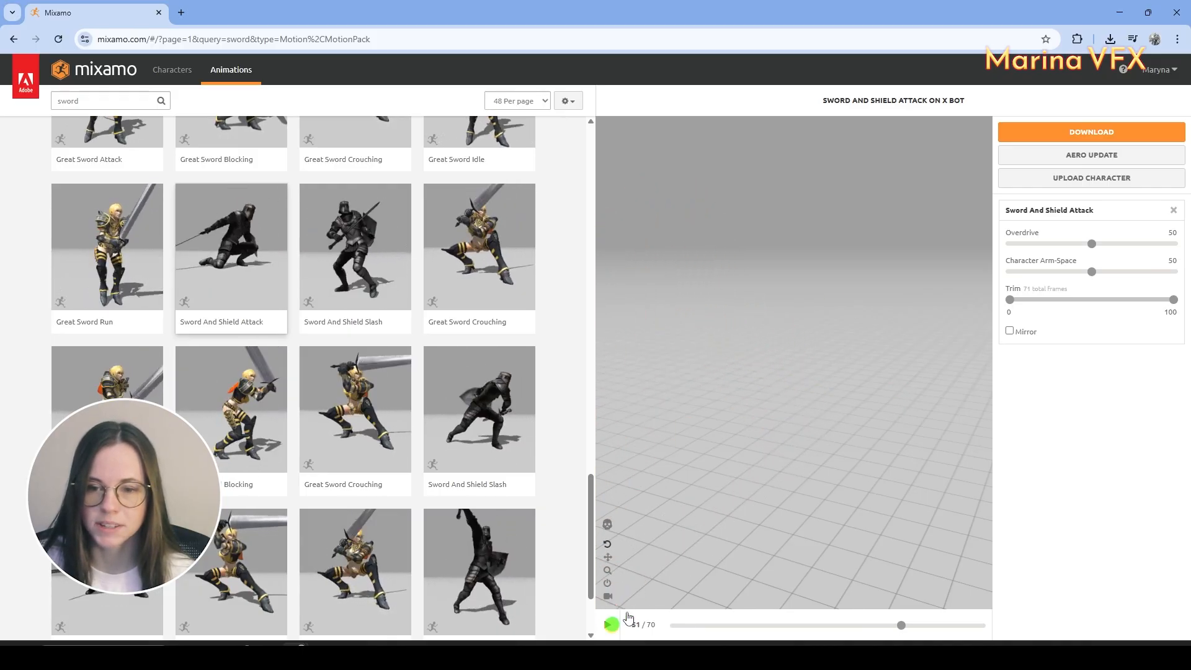
pyautogui.moveTo(835, 433); pyautogui.dragTo(824, 471)
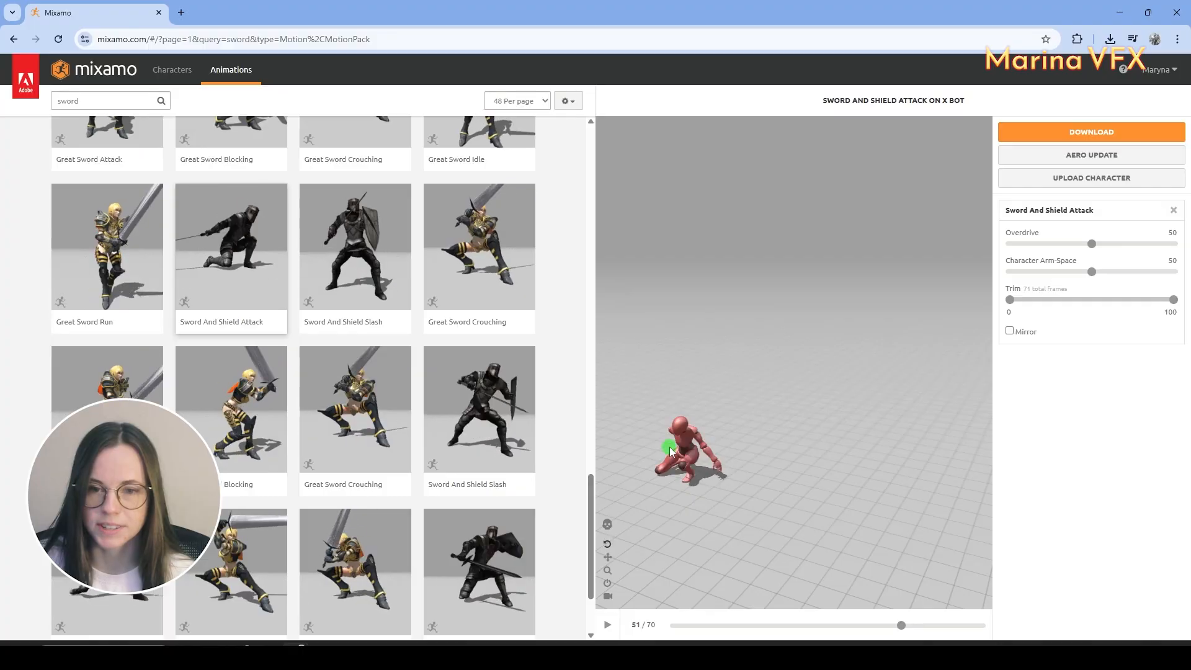
pyautogui.click(617, 627)
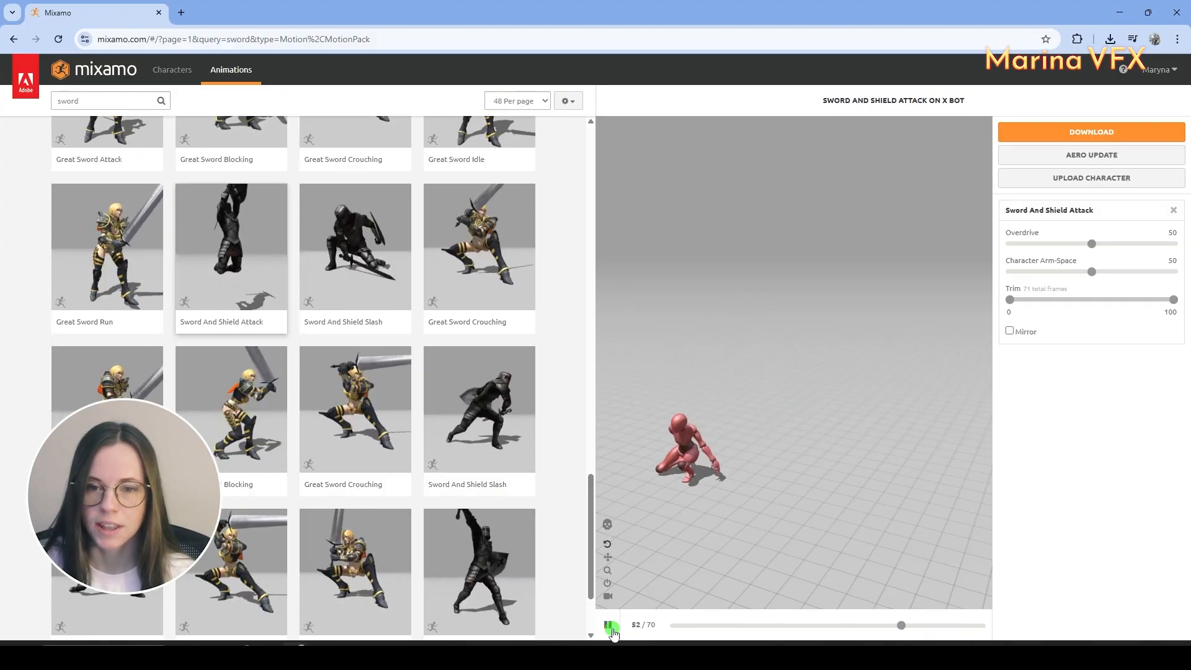
pyautogui.click(612, 628)
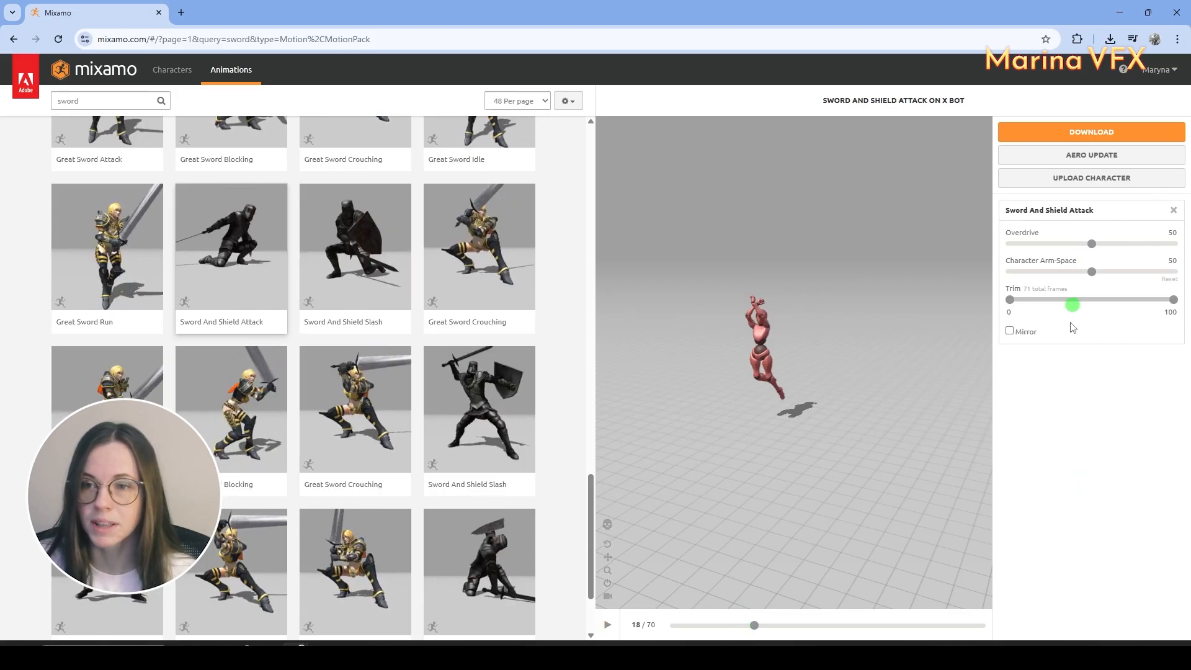
# Download the Sword And Shield Attack and Sword And Shield Idle animations as FBX Binary without skin at 30 frames per second
pyautogui.click(1092, 133)
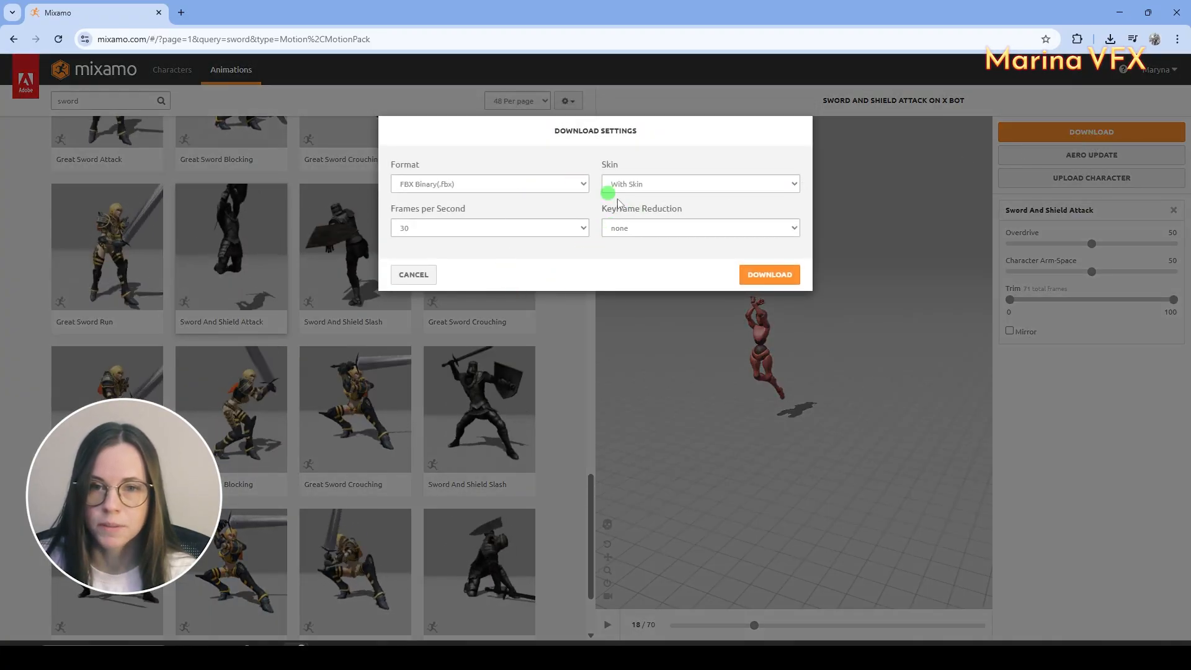
pyautogui.click(686, 184)
pyautogui.click(676, 216)
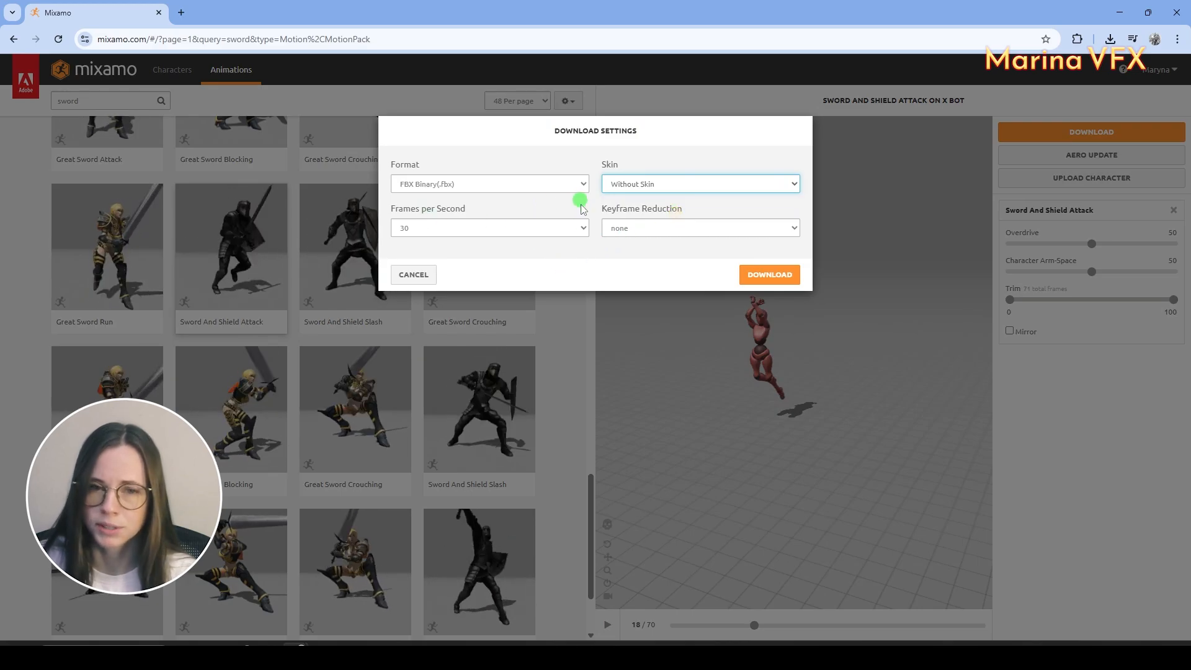
pyautogui.click(783, 274)
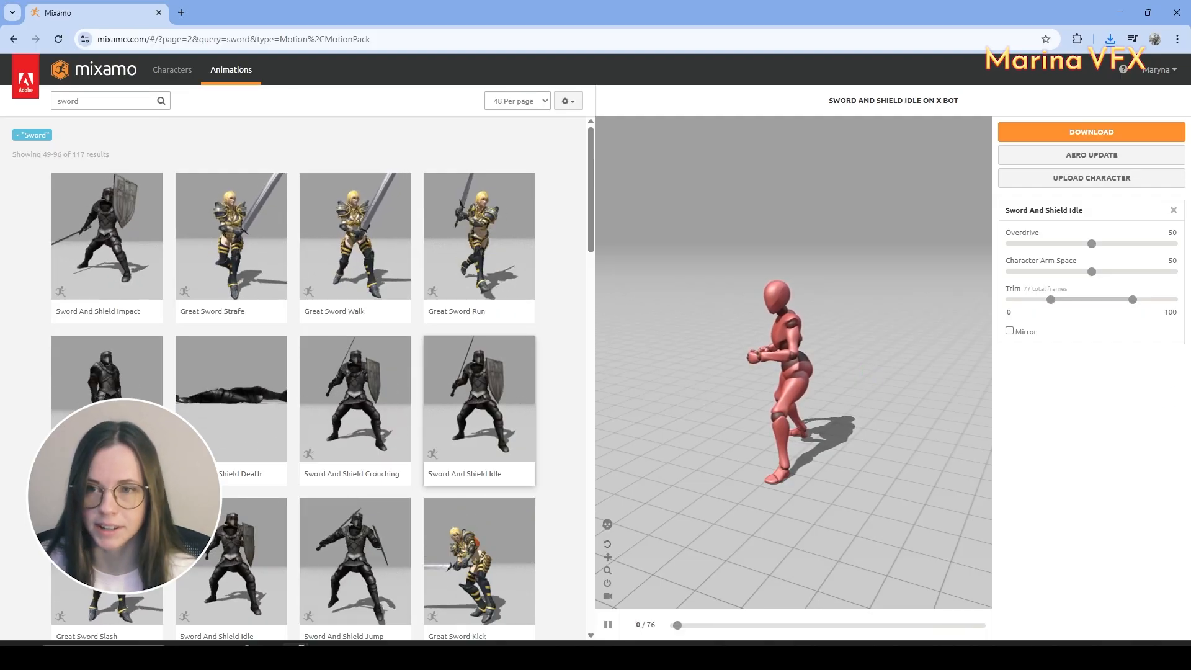
pyautogui.click(1063, 134)
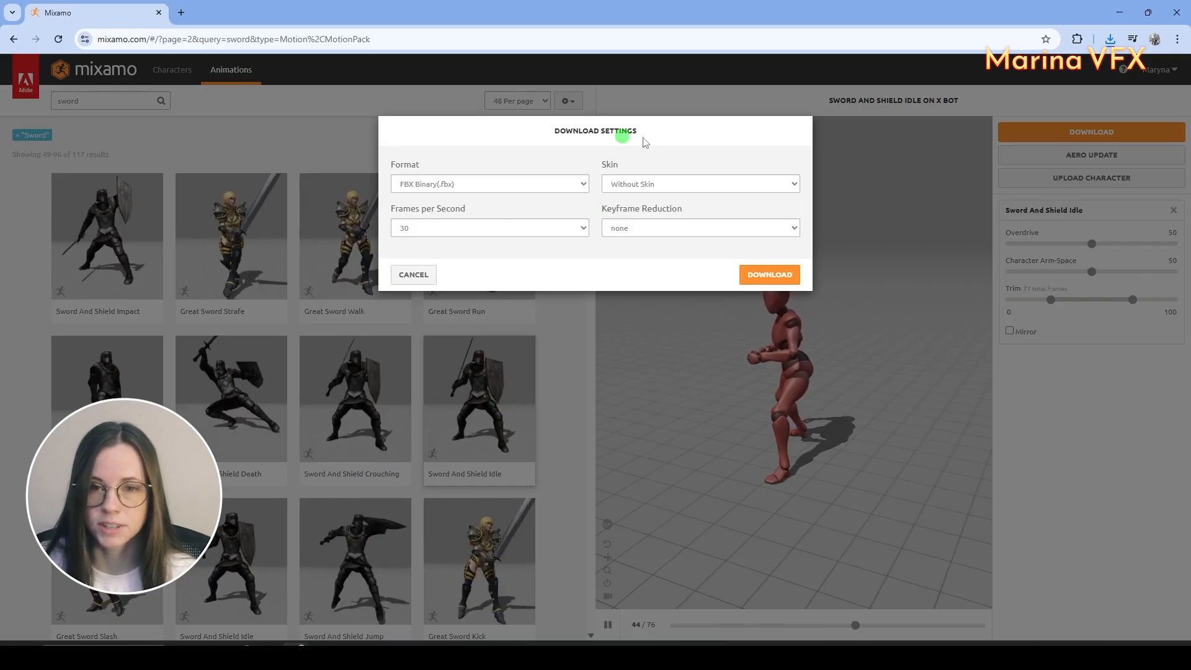
pyautogui.click(780, 276)
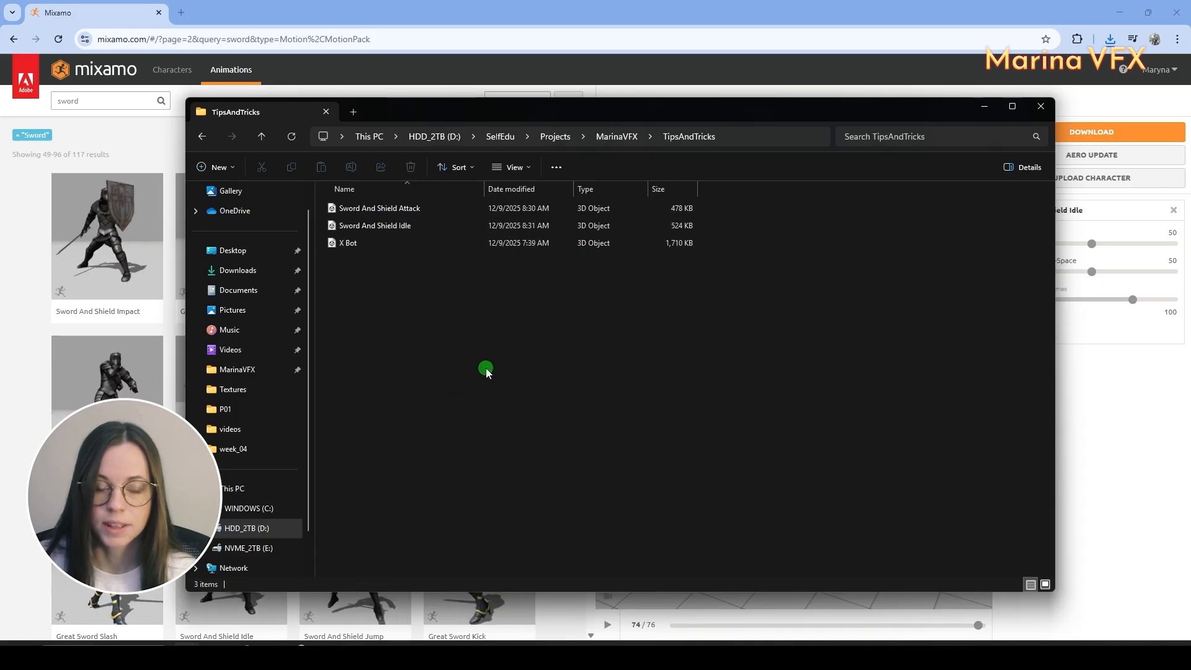
# Switch to the Unity project and create a folder named Animations inside the TipsAndTricks assets folder
pyautogui.click(355, 647)
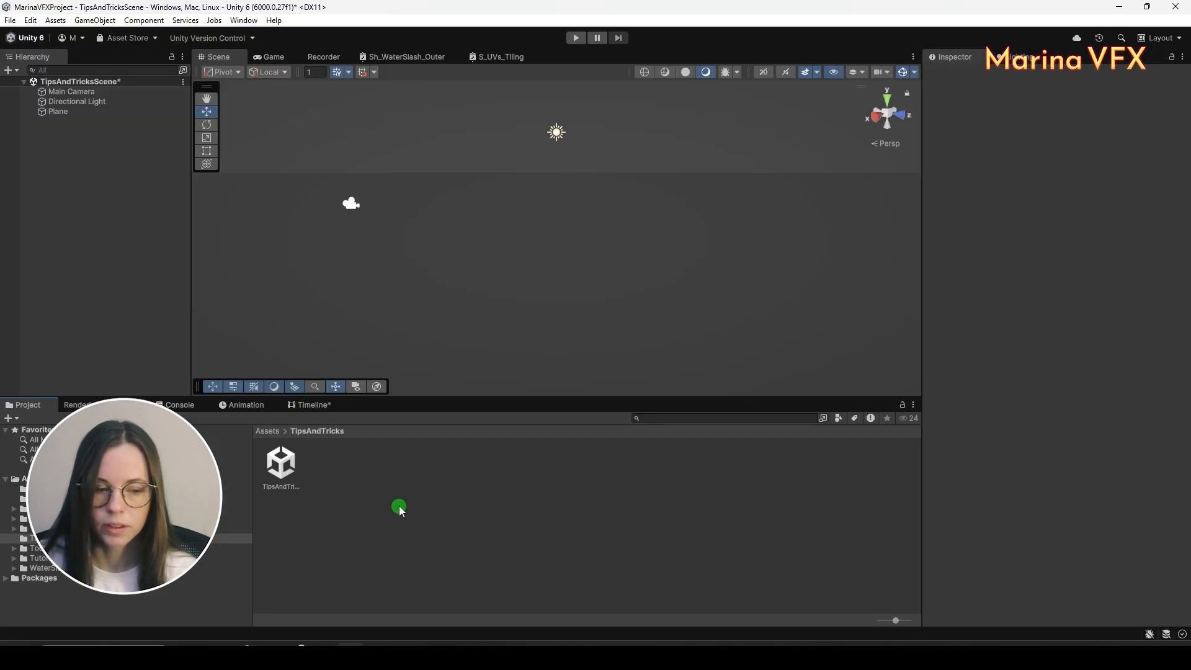
pyautogui.rightClick(400, 505)
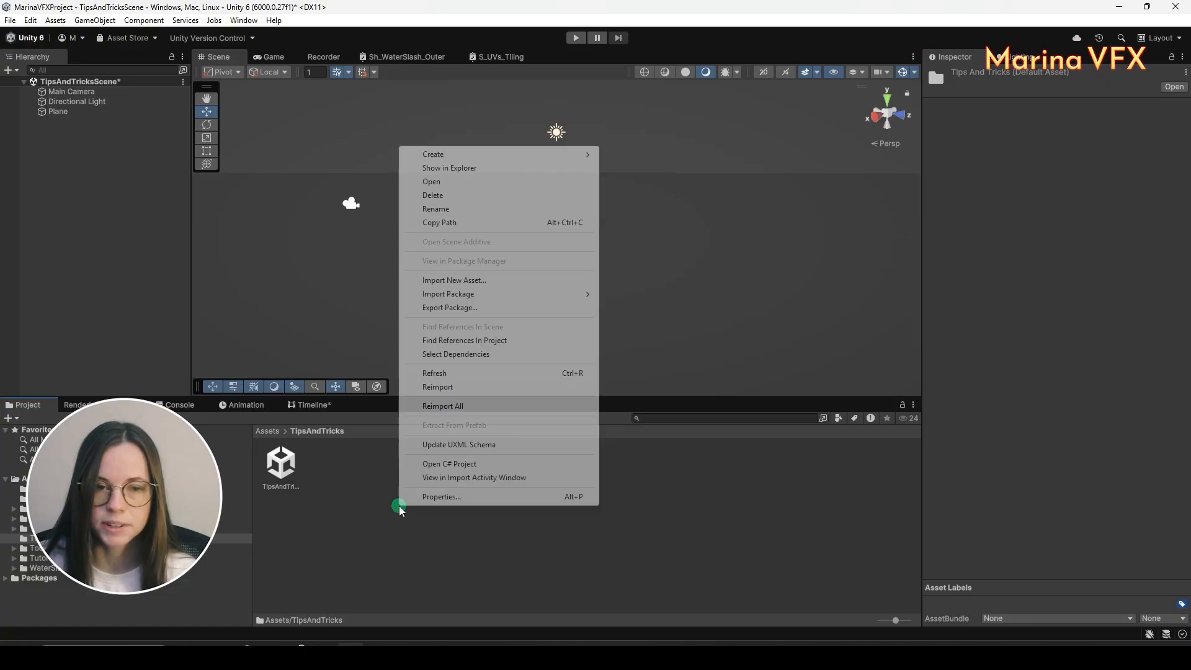
pyautogui.moveTo(486, 154)
pyautogui.click(616, 158)
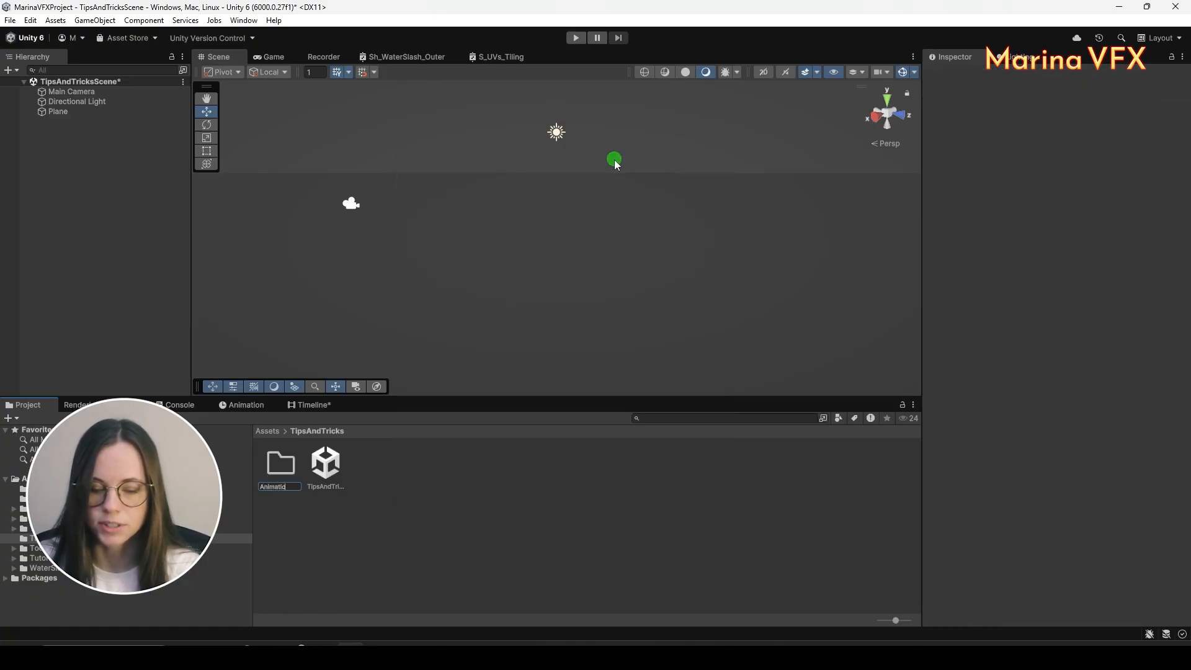
pyautogui.write('Animations')
pyautogui.press('Return')
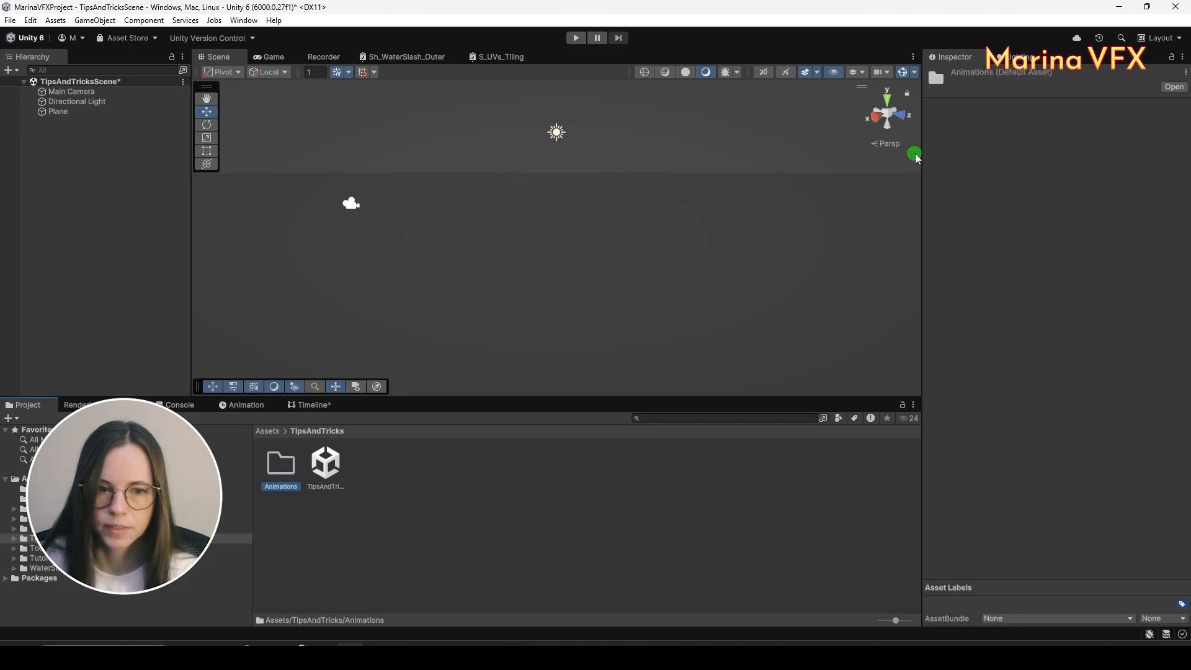
# Import the Sword And Shield Attack, Sword And Shield Idle and X Bot files from File Explorer into the Animations folder
pyautogui.doubleClick(287, 481)
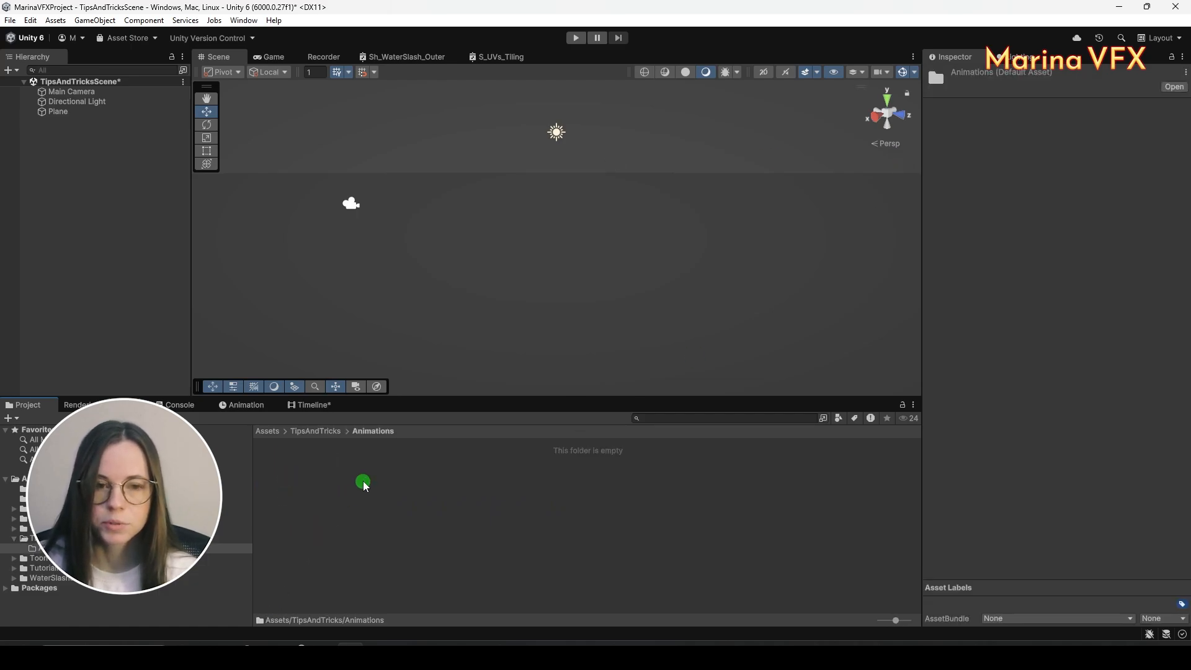
pyautogui.moveTo(186, 644)
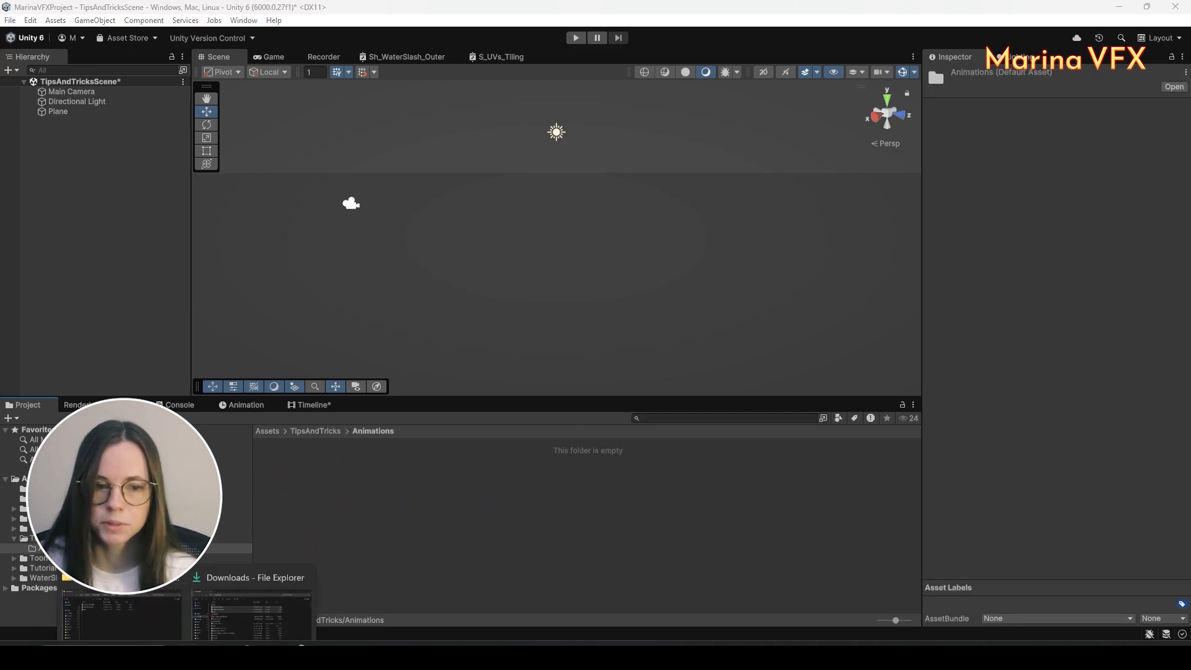
pyautogui.click(117, 600)
pyautogui.moveTo(484, 116); pyautogui.dragTo(841, 190)
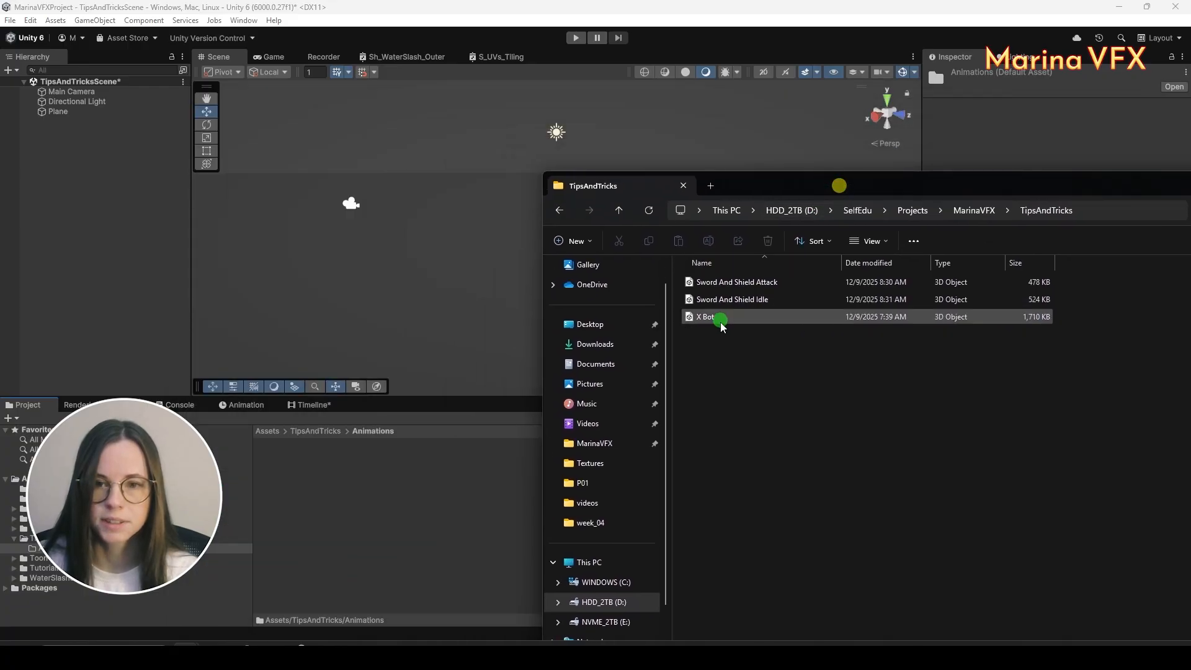
pyautogui.click(705, 316)
pyautogui.keyDown('shift'); pyautogui.click(715, 280); pyautogui.keyUp('shift')
pyautogui.moveTo(715, 281); pyautogui.dragTo(341, 545)
pyautogui.click(345, 557)
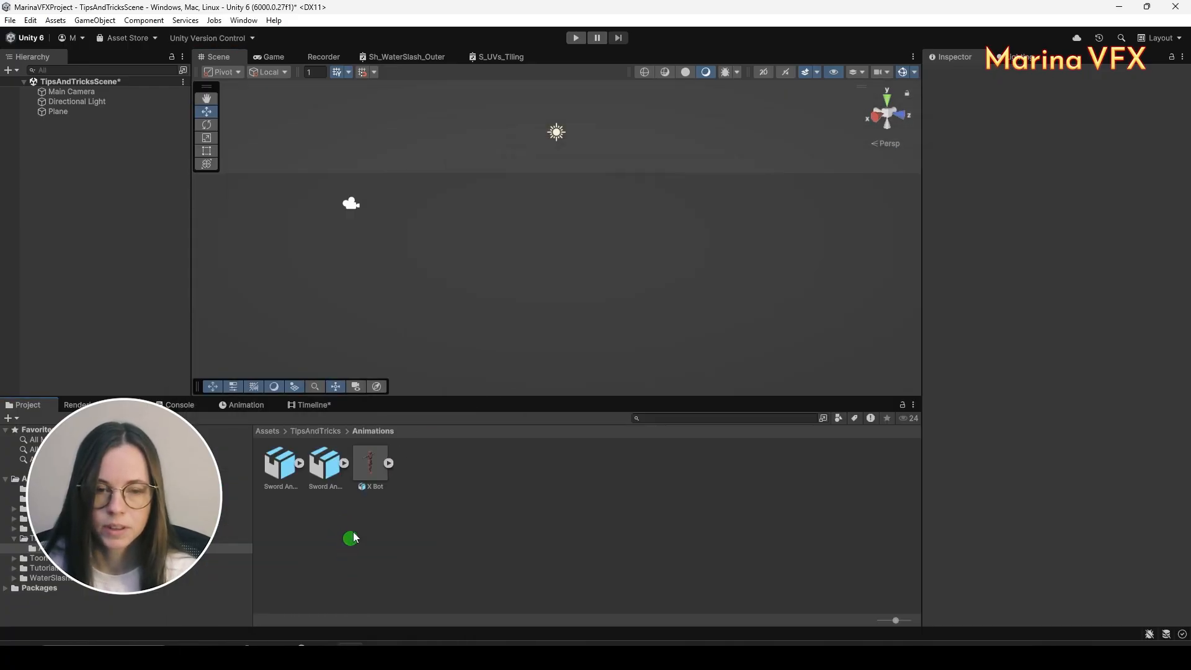
# Rename the imported X Bot model to Character_Sequence and add it to the scene
pyautogui.click(370, 464)
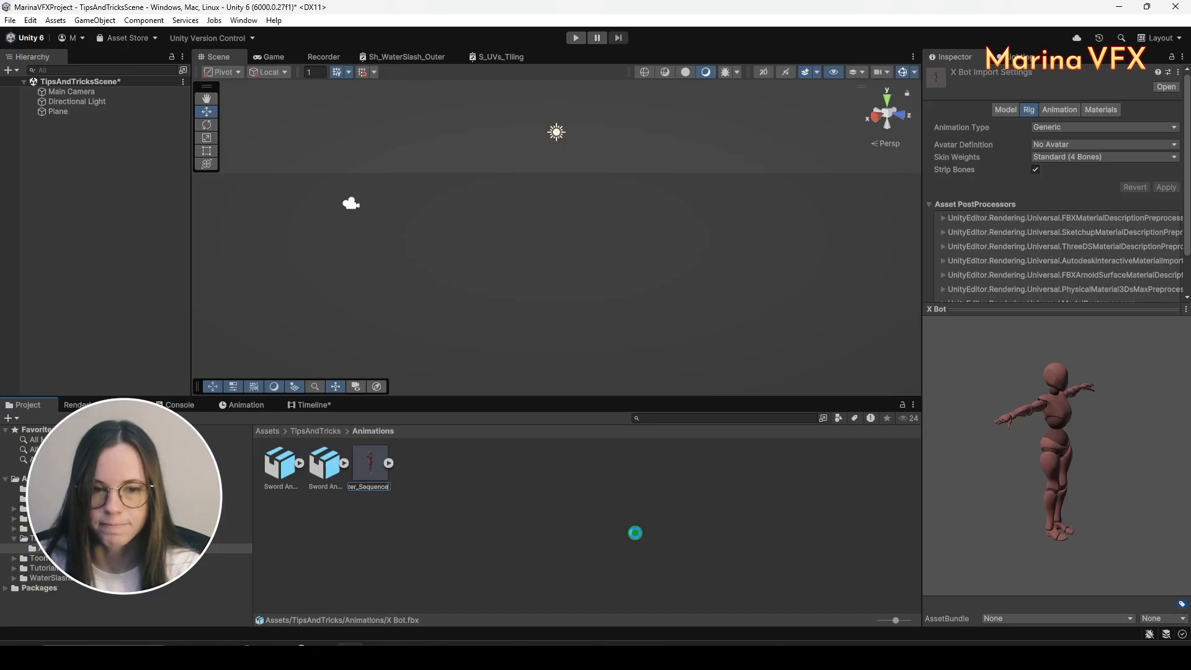
pyautogui.click(635, 533)
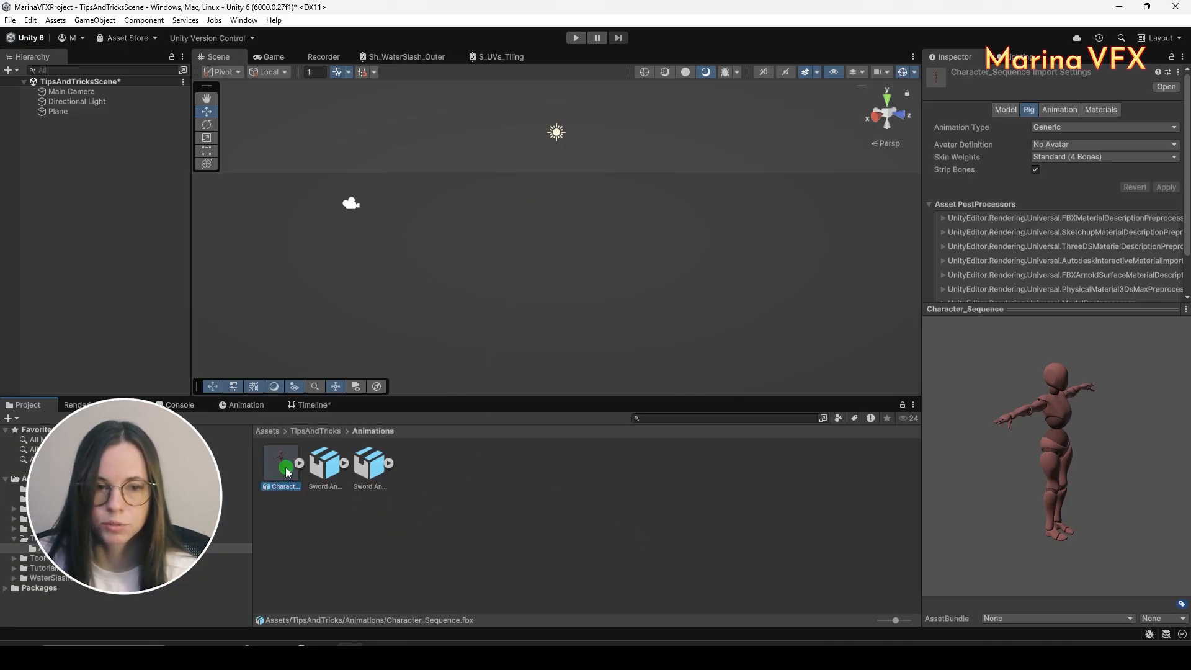
pyautogui.moveTo(281, 472); pyautogui.dragTo(124, 250)
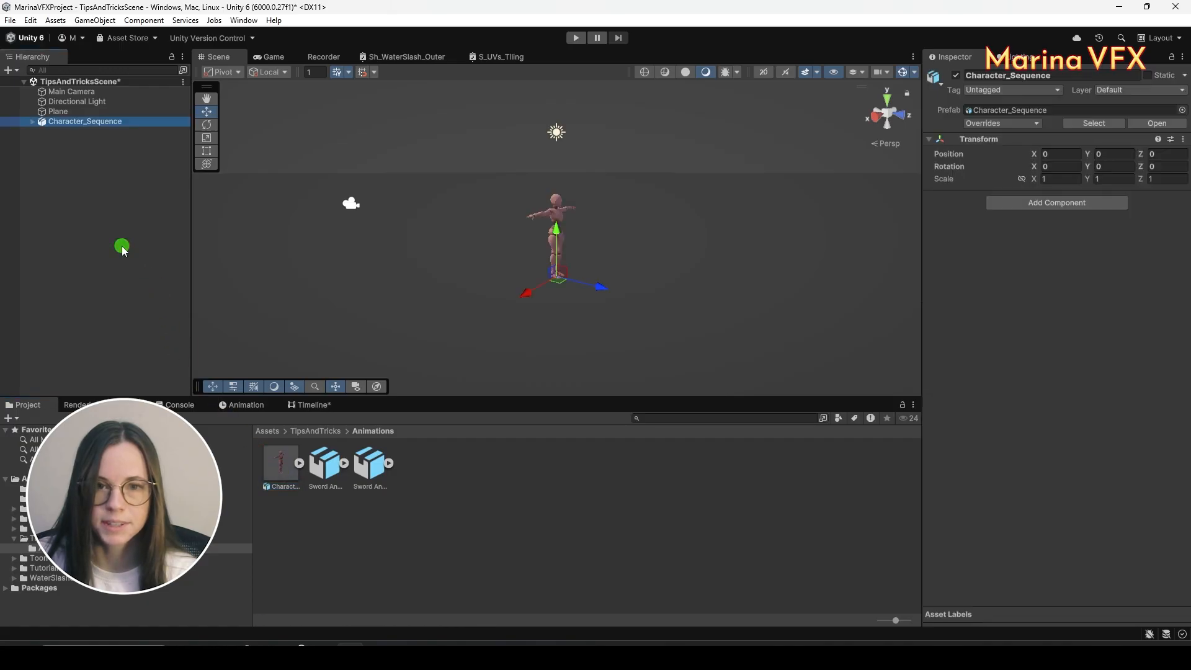
pyautogui.keyDown('alt'); pyautogui.moveTo(698, 313); pyautogui.dragTo(645, 254); pyautogui.keyUp('alt')
# Examine the child objects of Character_Sequence in the scene hierarchy, including the bones under mixamorig:Hips
pyautogui.click(35, 123)
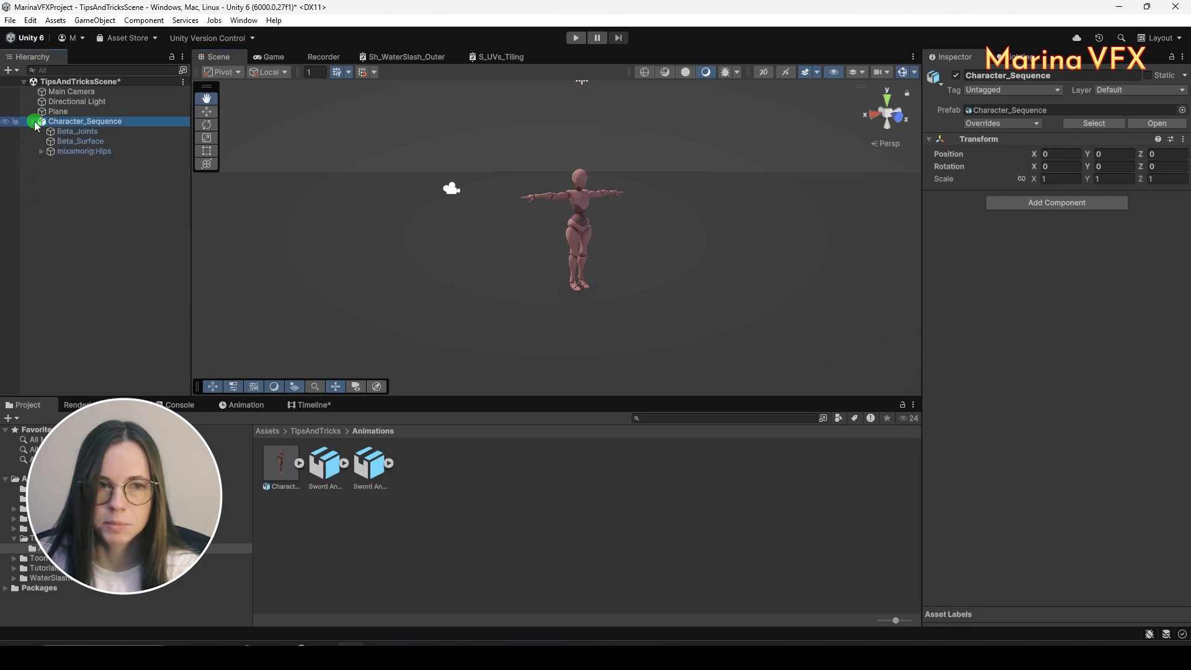
pyautogui.click(33, 122)
pyautogui.click(33, 122)
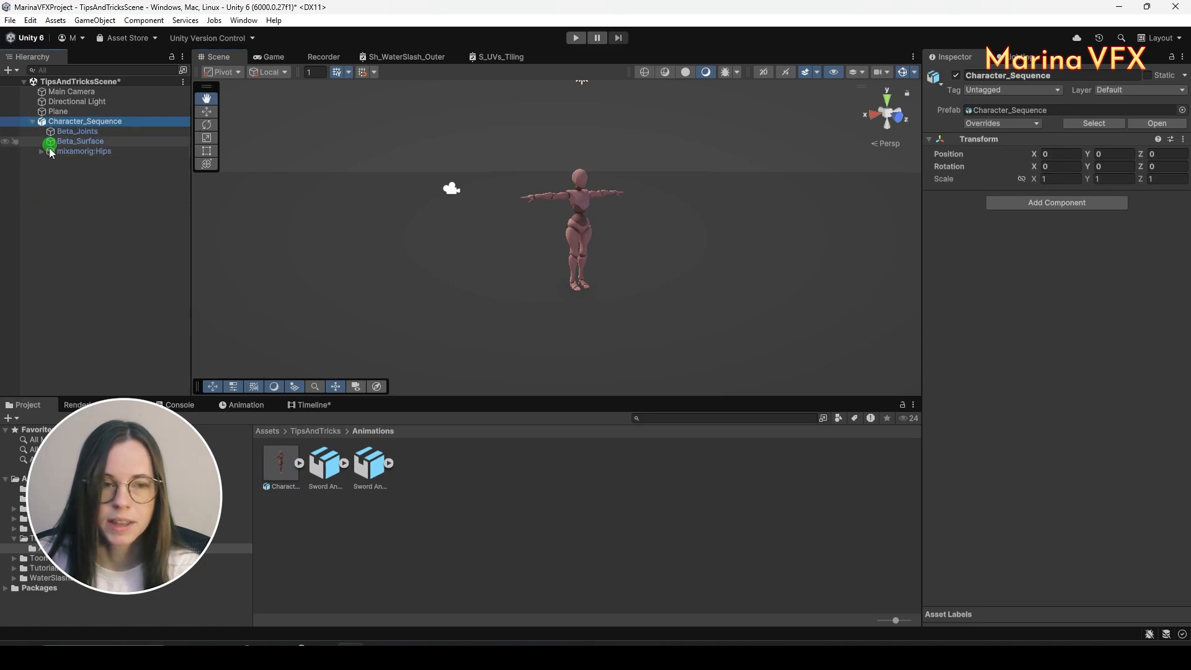
pyautogui.click(39, 152)
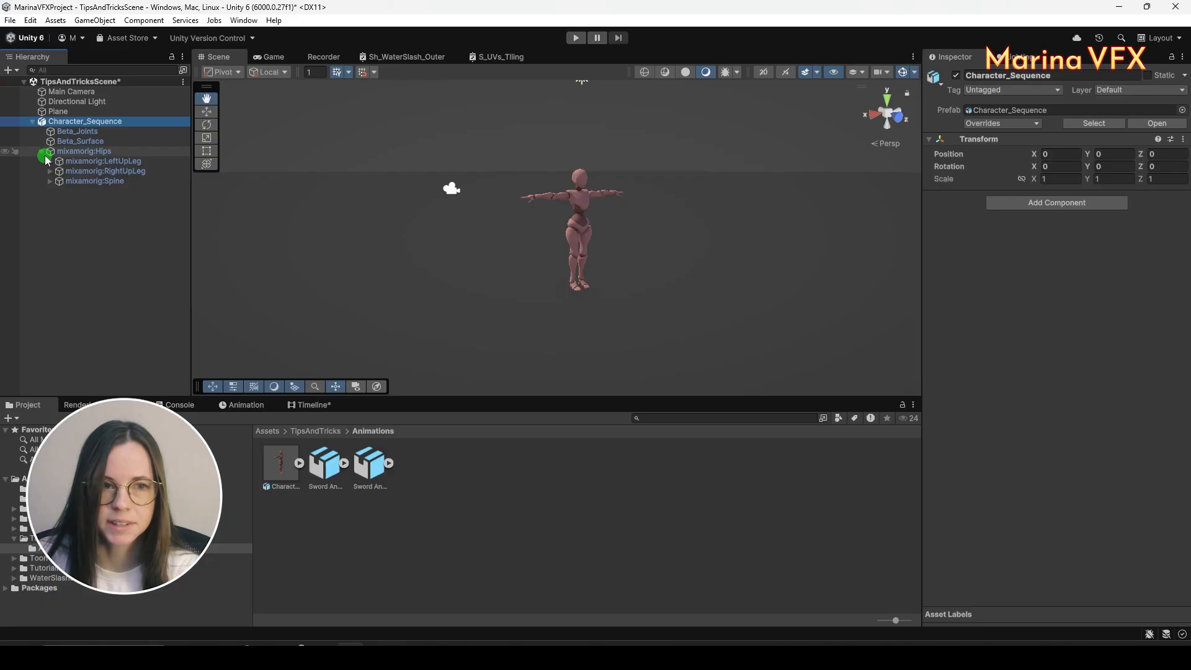
# Create an empty object named Sequence_Timeline at the root of the scene hierarchy
pyautogui.click(41, 152)
pyautogui.click(70, 217)
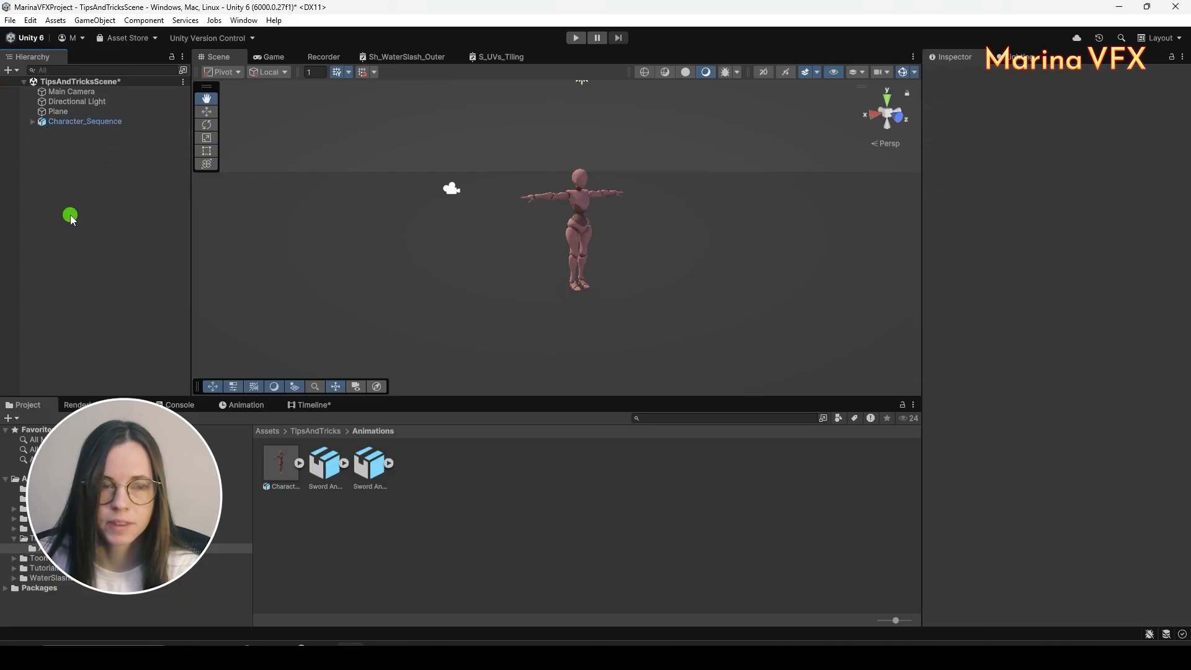
pyautogui.moveTo(751, 290); pyautogui.dragTo(721, 285)
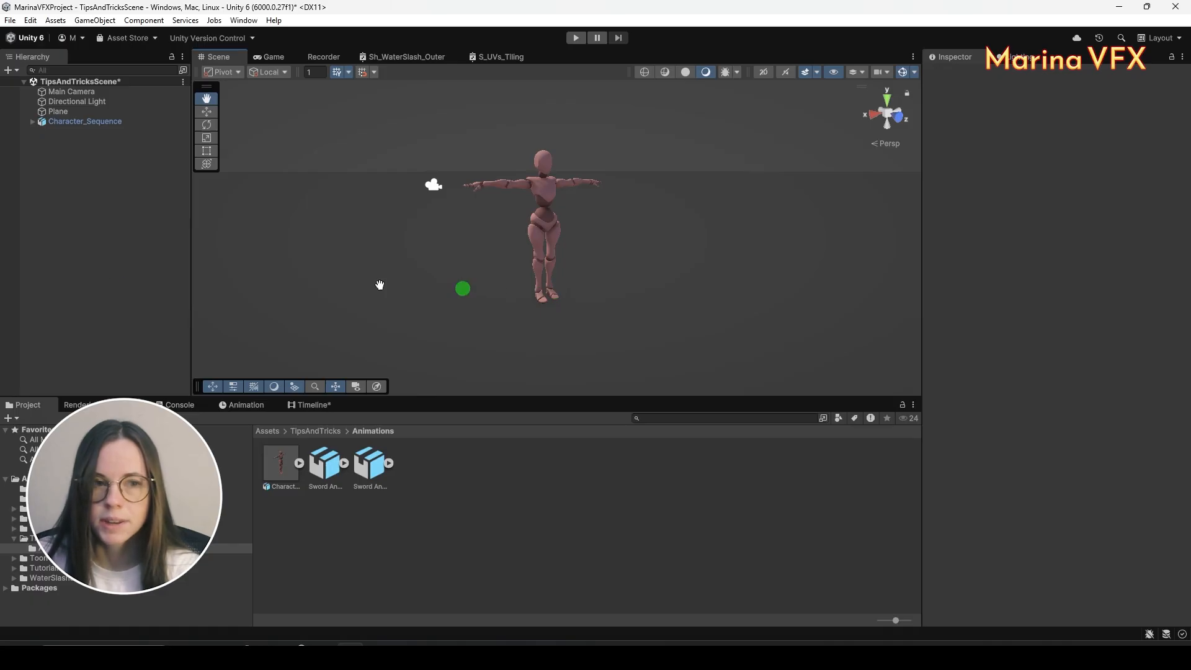
pyautogui.rightClick(70, 164)
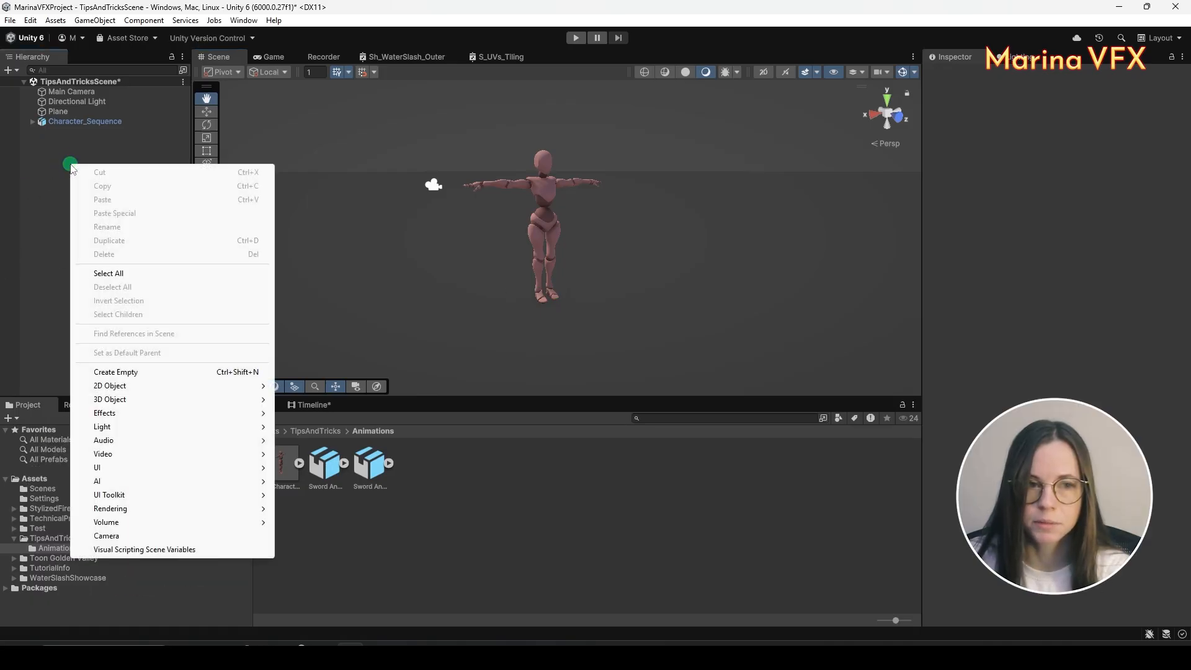
pyautogui.click(169, 371)
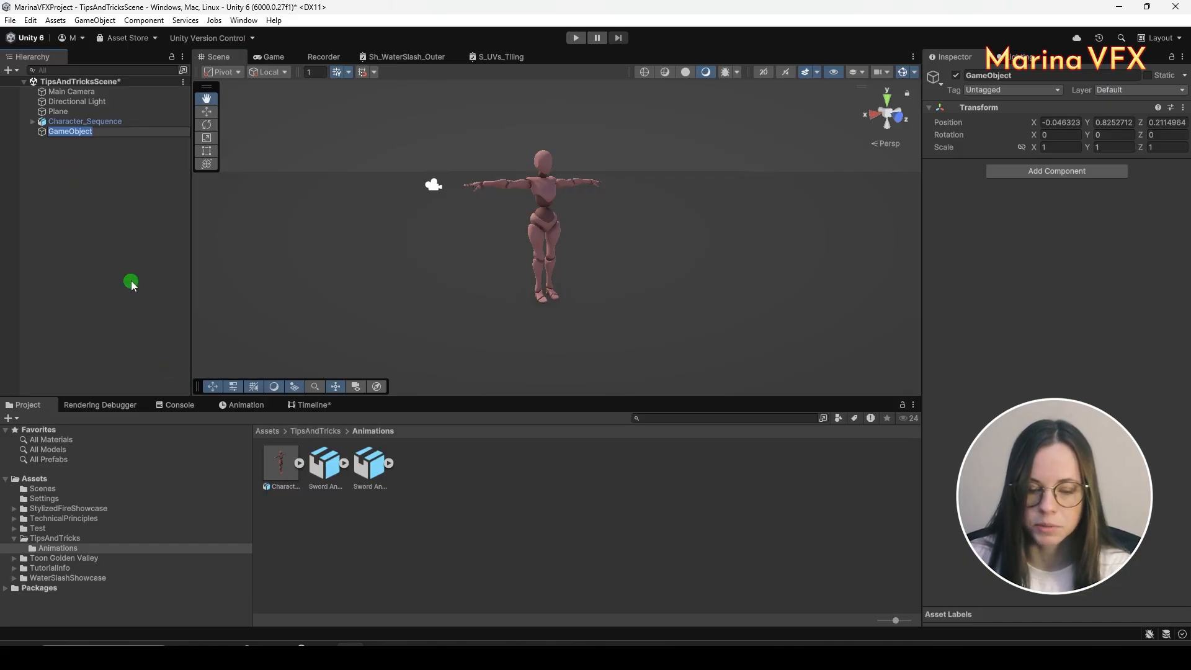
pyautogui.write('Sequence_')
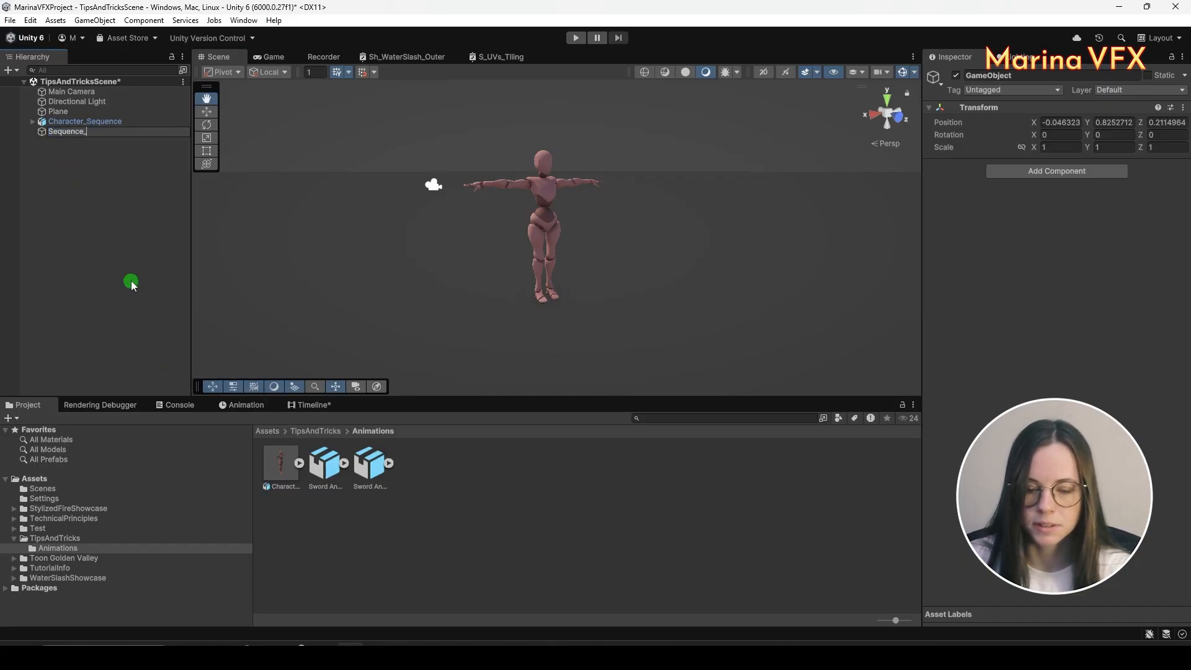
pyautogui.write('Timeline')
pyautogui.press('Return')
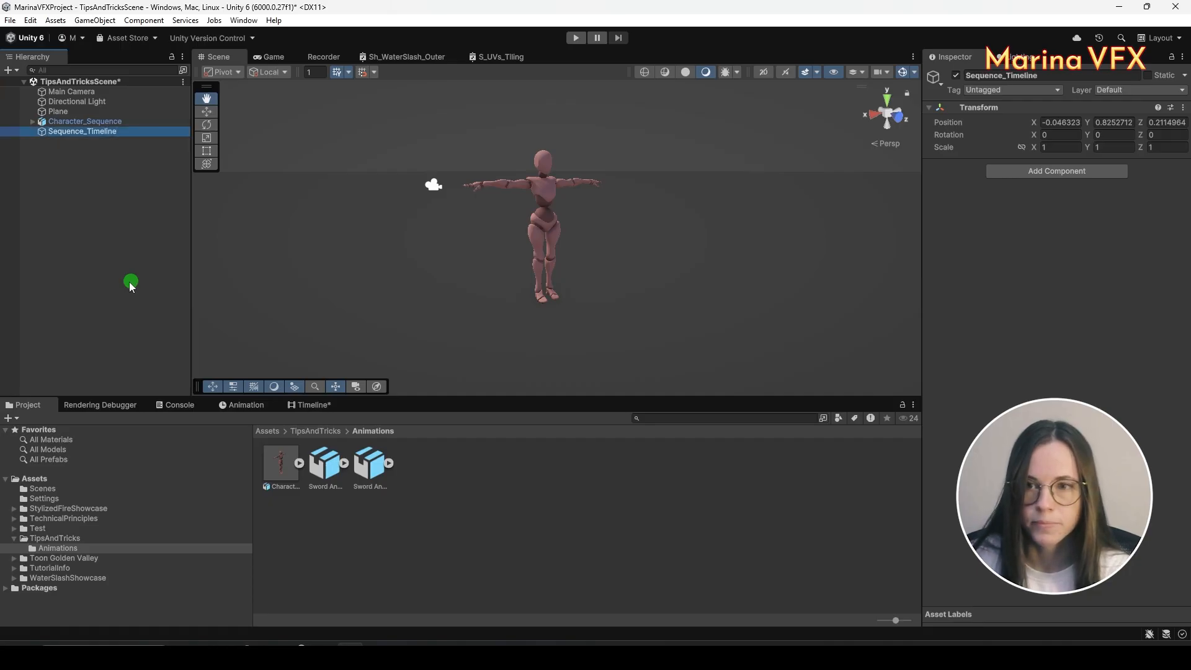
# Reset the transform of Sequence_Timeline and add a Playable Director component to it
pyautogui.rightClick(988, 108)
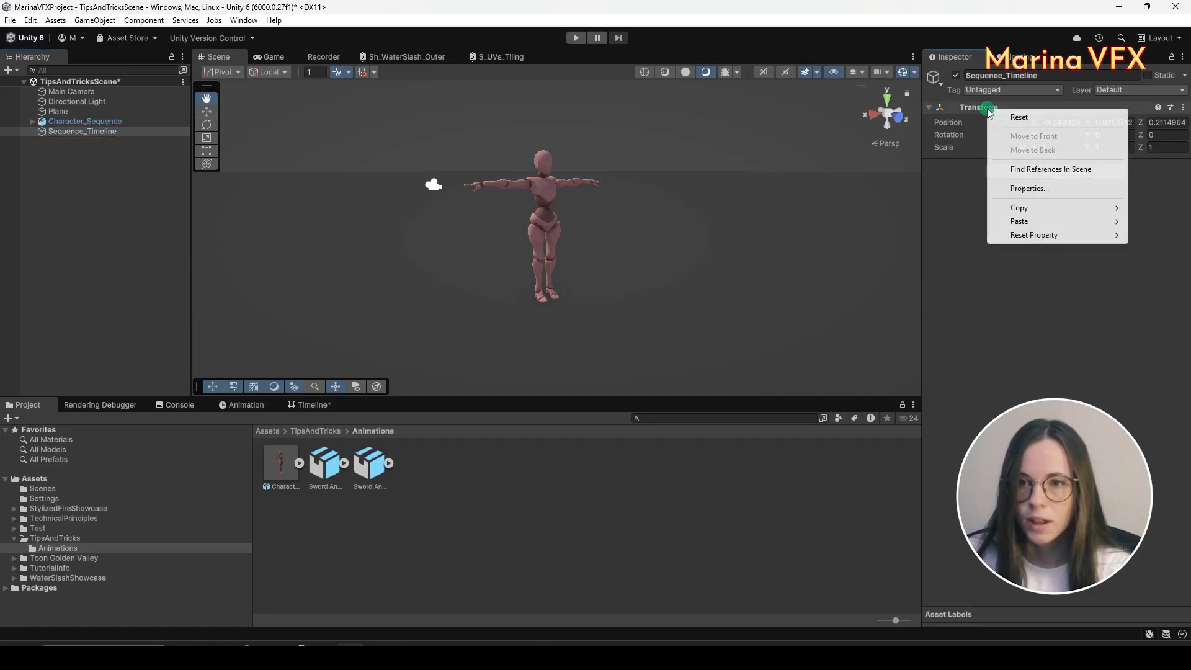
pyautogui.click(1008, 118)
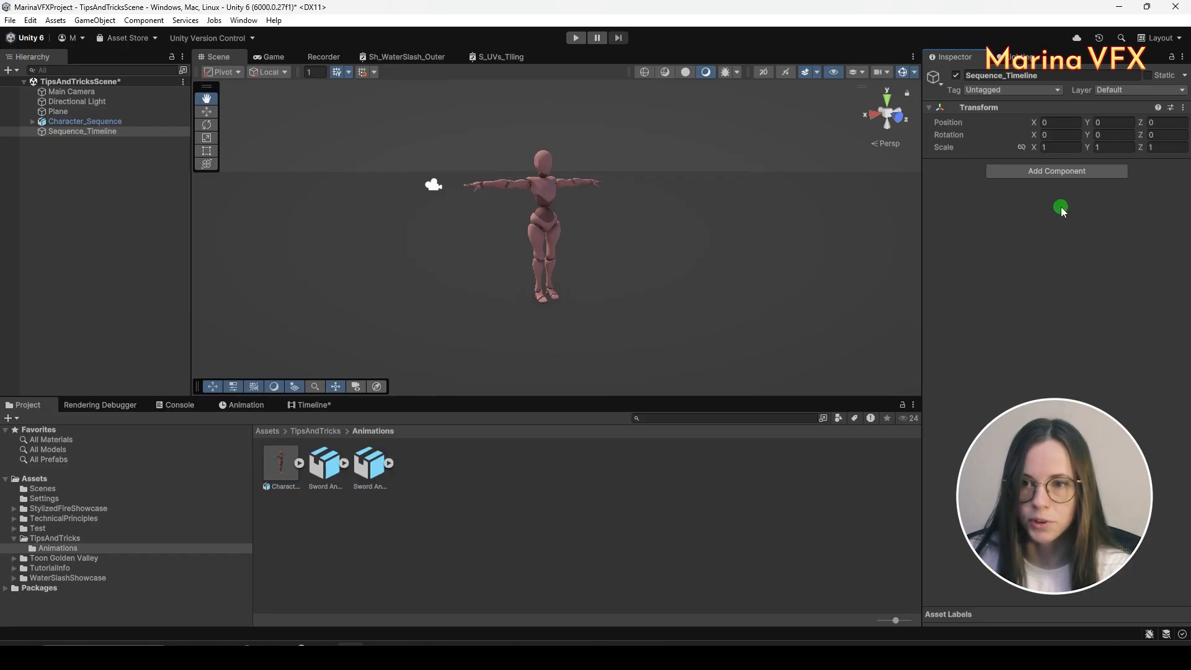
pyautogui.click(1047, 173)
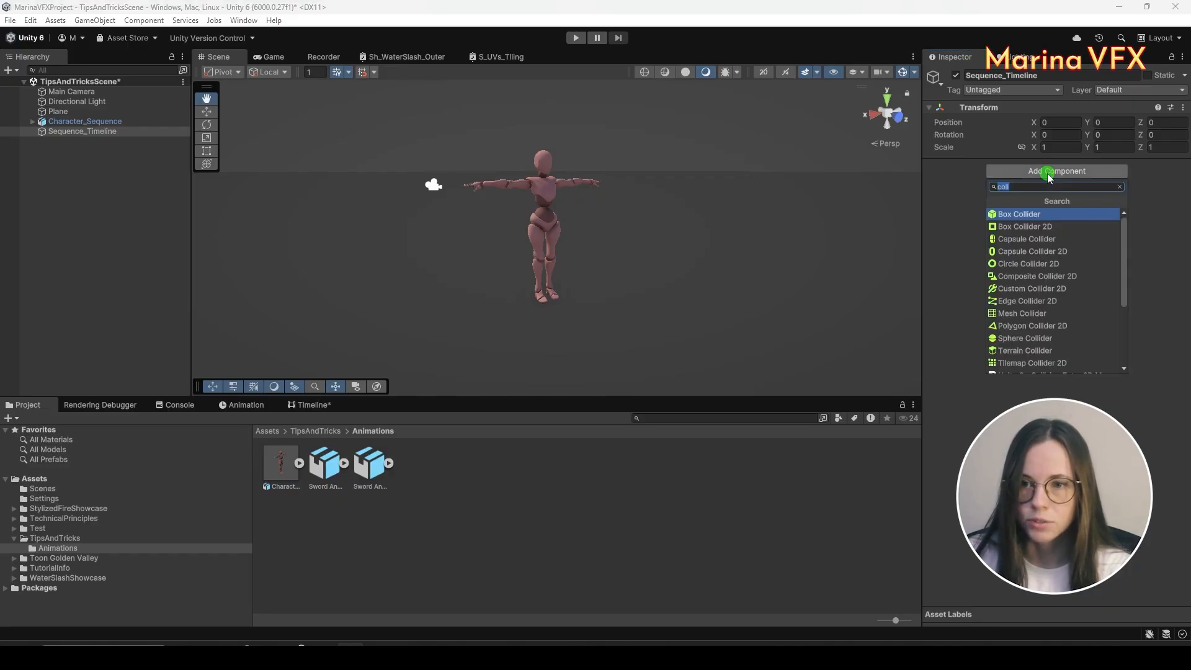
pyautogui.write('play')
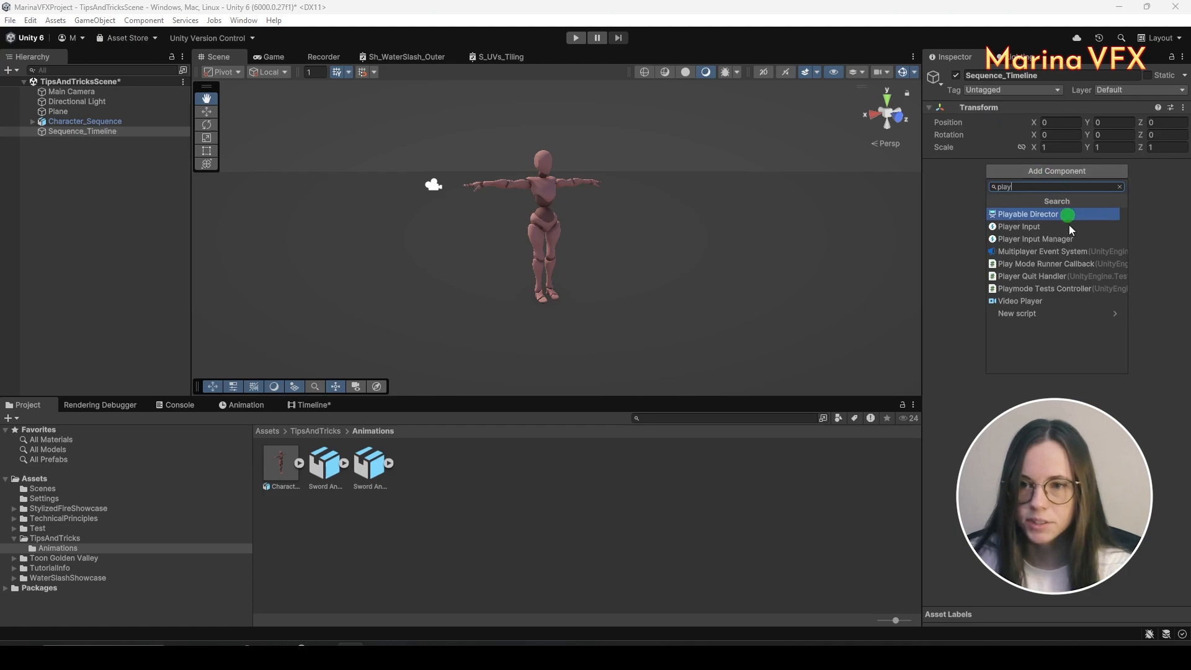
pyautogui.click(1048, 215)
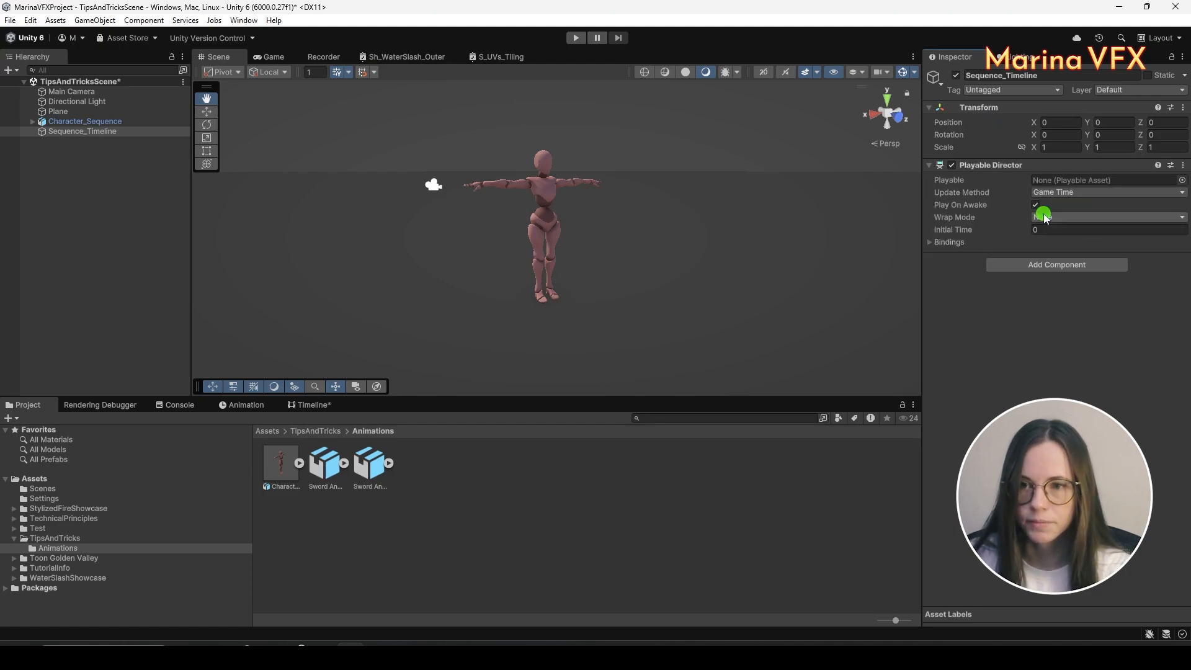
# Create a timeline asset named Sequence_timeline in the Animations folder
pyautogui.rightClick(440, 520)
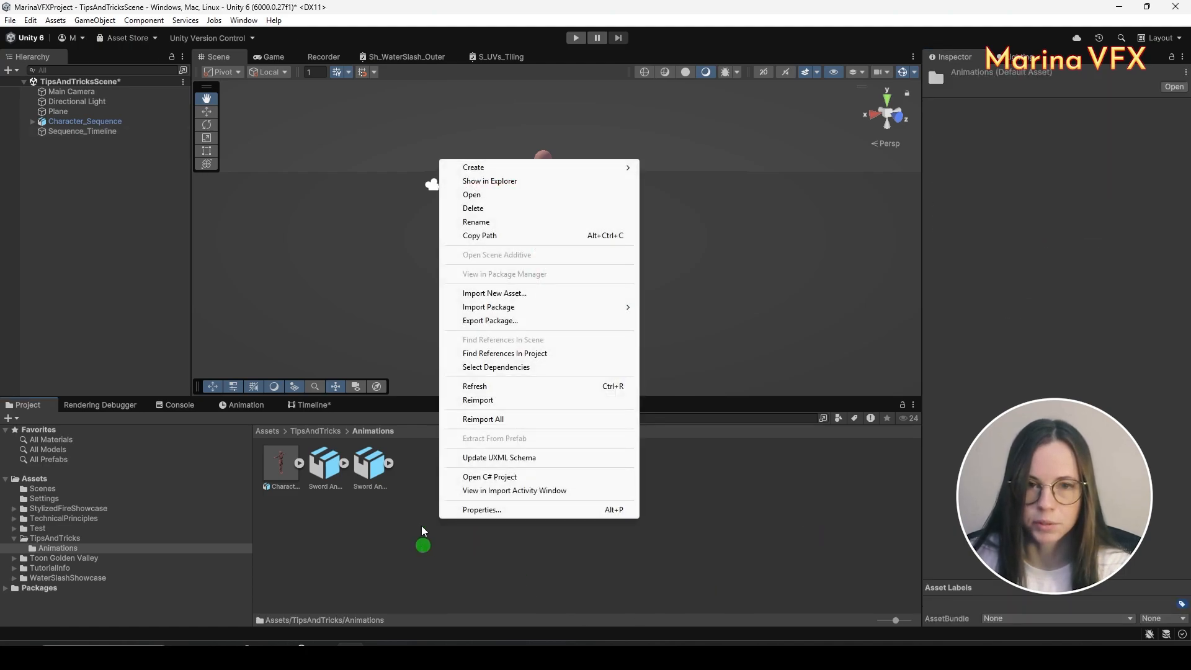
pyautogui.moveTo(534, 168)
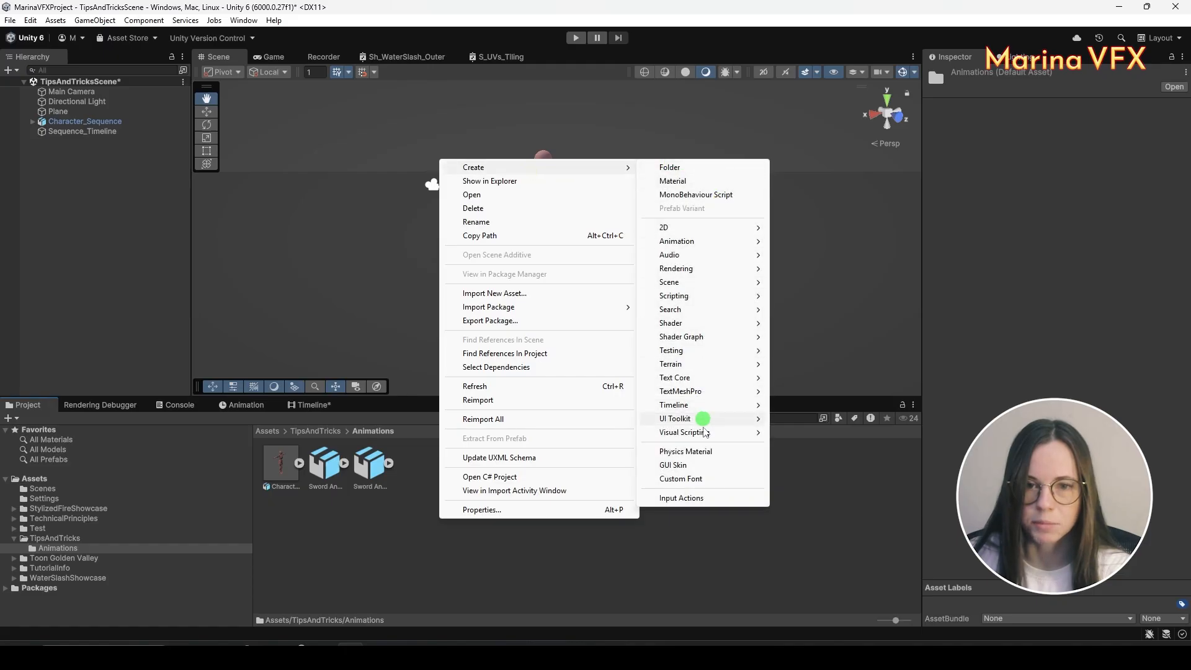
pyautogui.moveTo(682, 406)
pyautogui.click(800, 403)
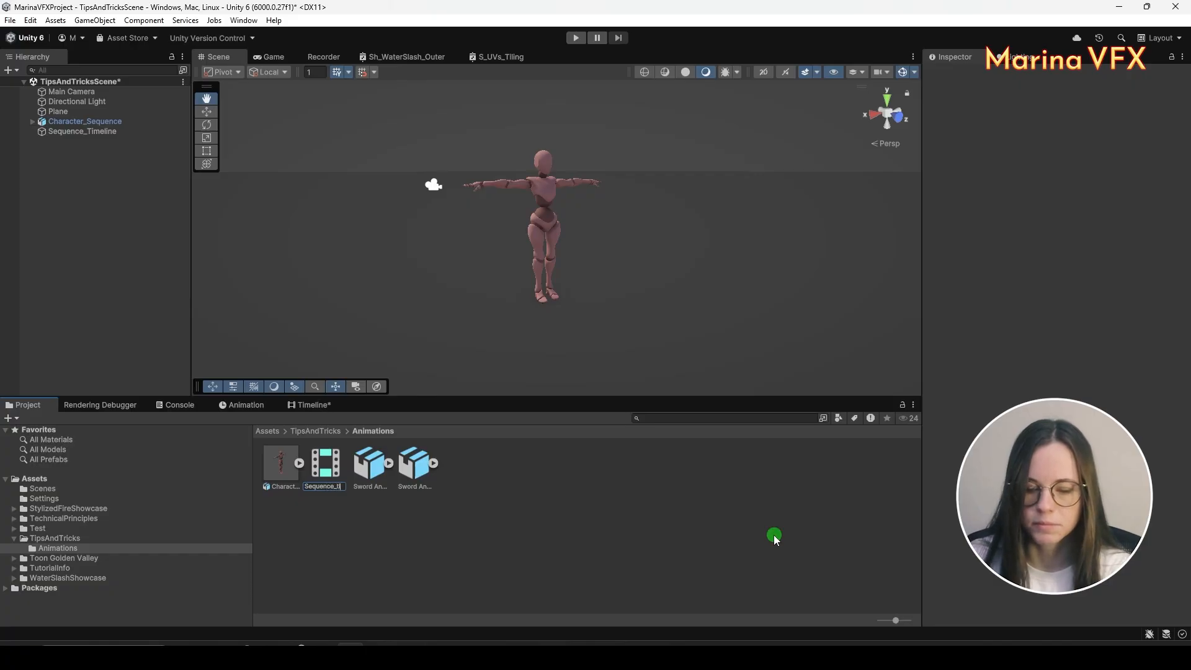
pyautogui.press('Return')
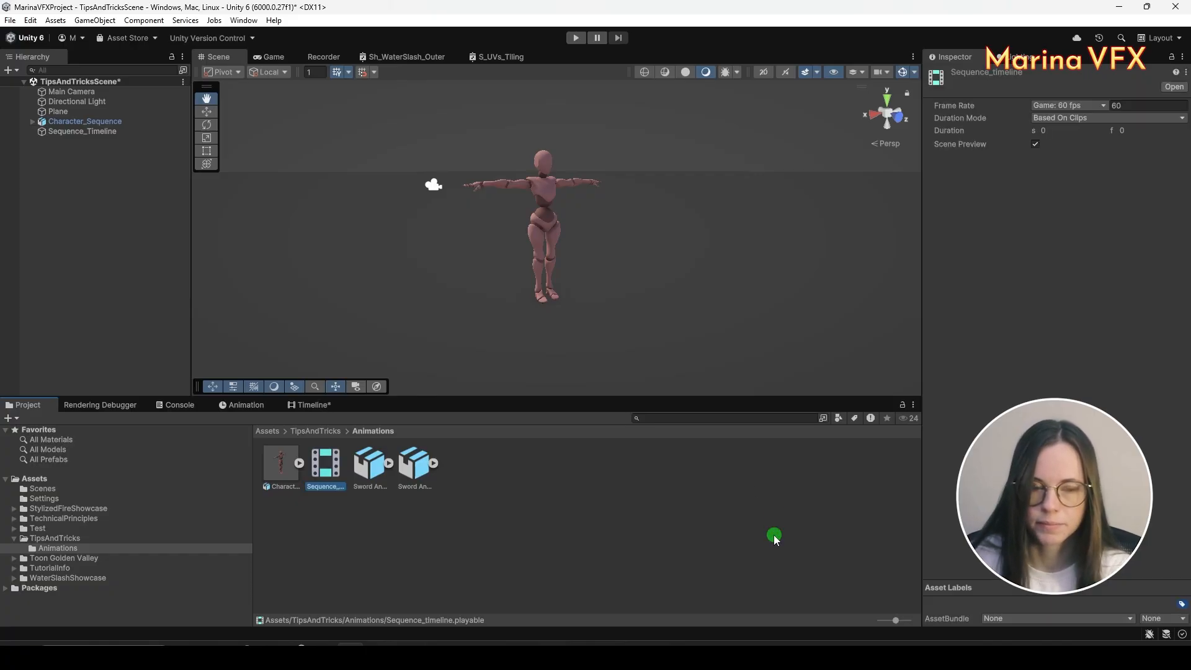
# Assign the Sequence_timeline asset as the Playable of the Sequence_Timeline object and load it in the Timeline window
pyautogui.click(83, 132)
pyautogui.moveTo(344, 503); pyautogui.dragTo(1101, 179)
pyautogui.click(310, 405)
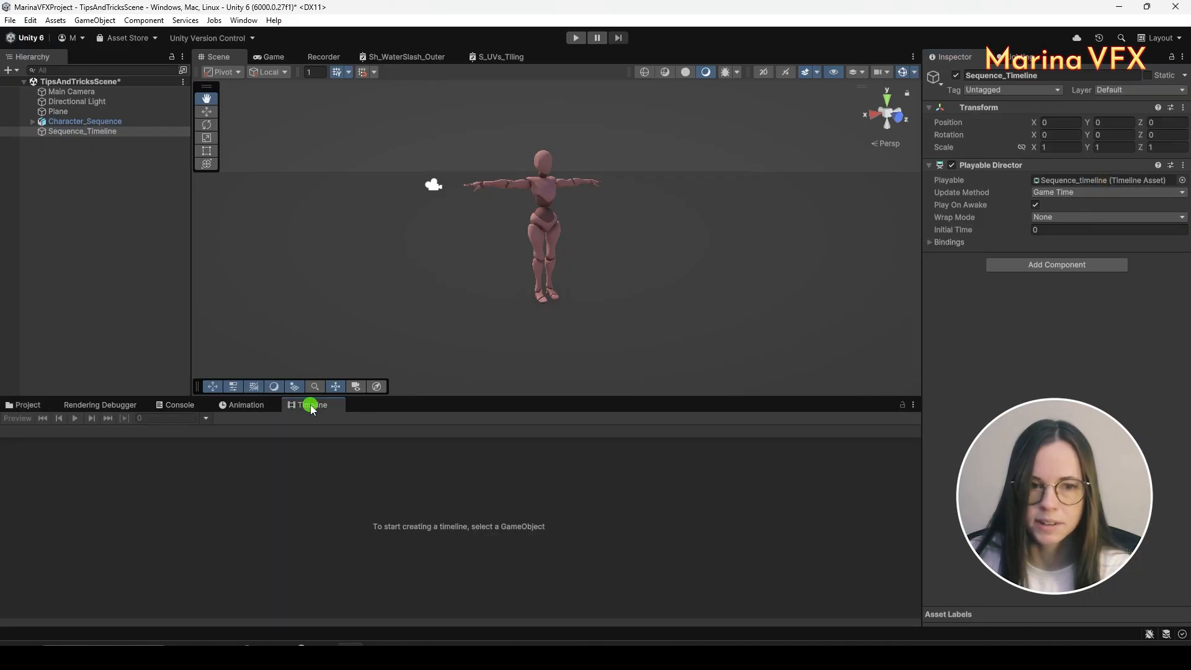
pyautogui.click(206, 418)
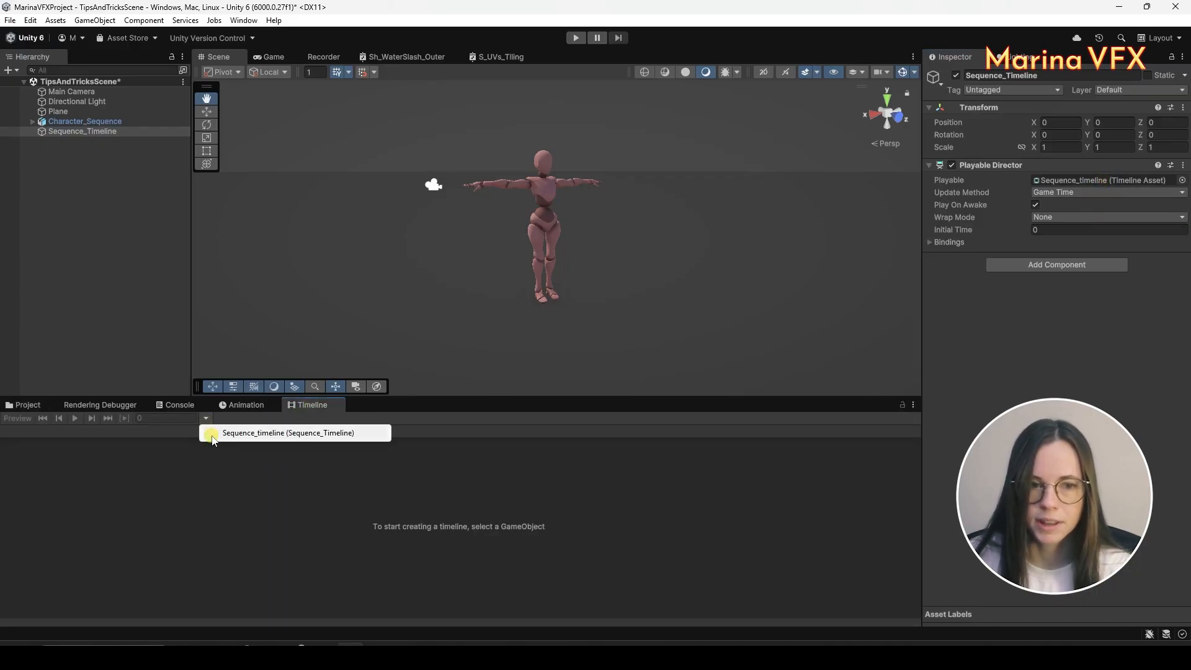
pyautogui.click(214, 431)
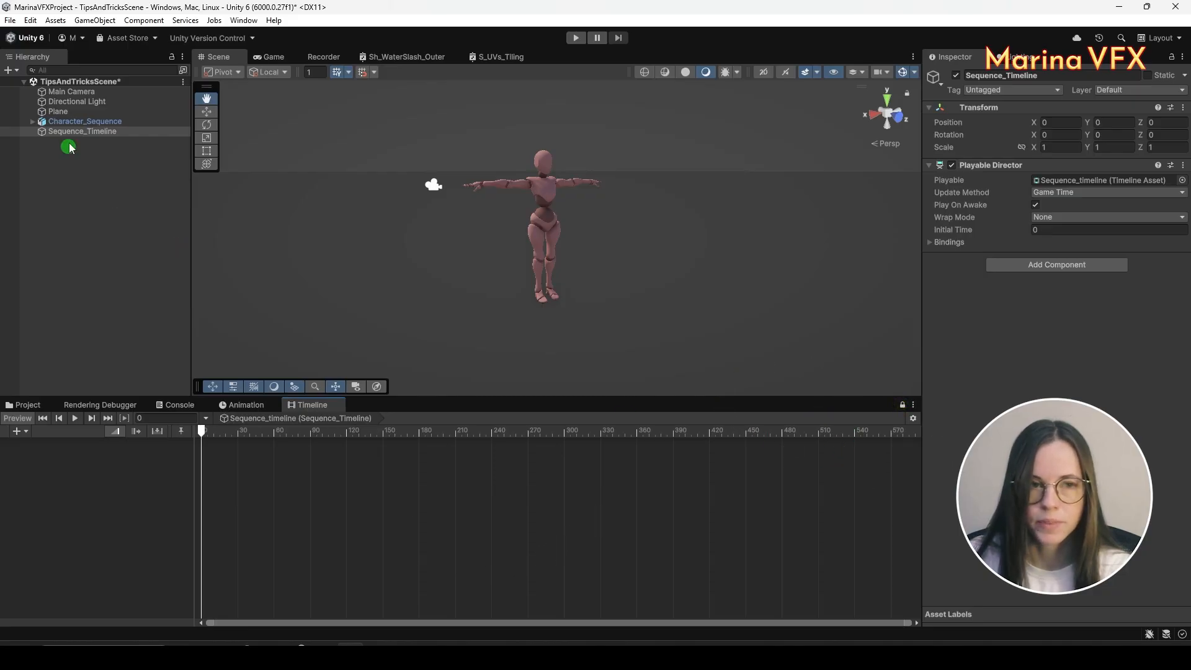
pyautogui.click(88, 199)
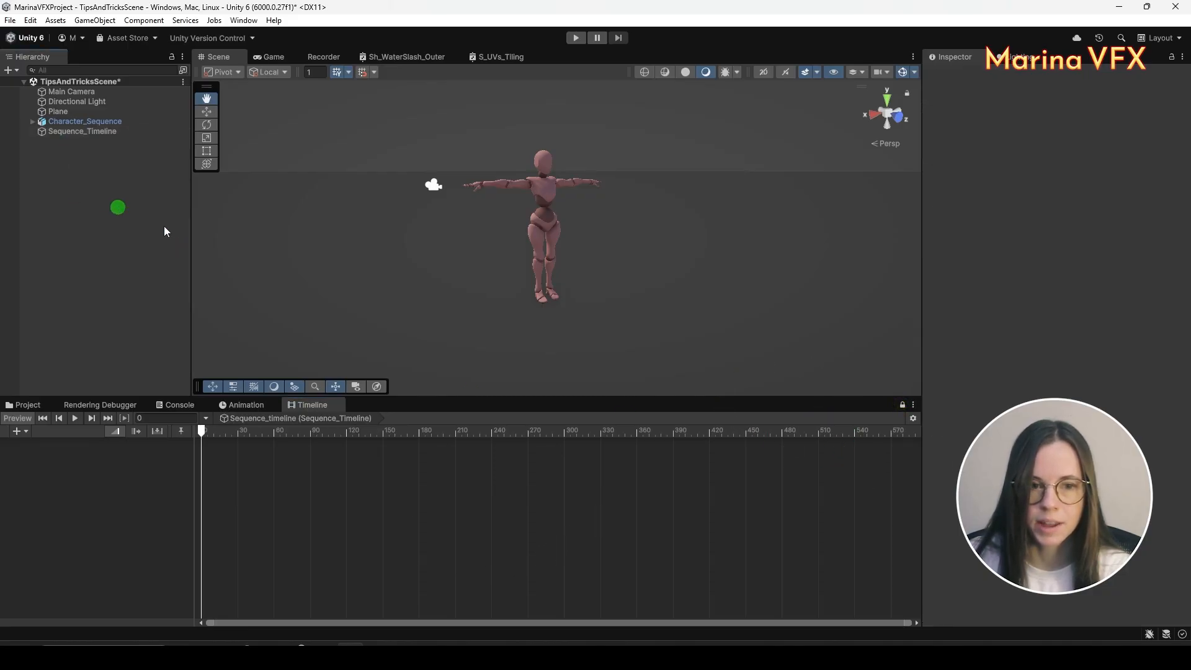
# Expand the Sword And Shield Attack and Sword And Shield Idle files in the Animations folder to show their clips
pyautogui.click(34, 409)
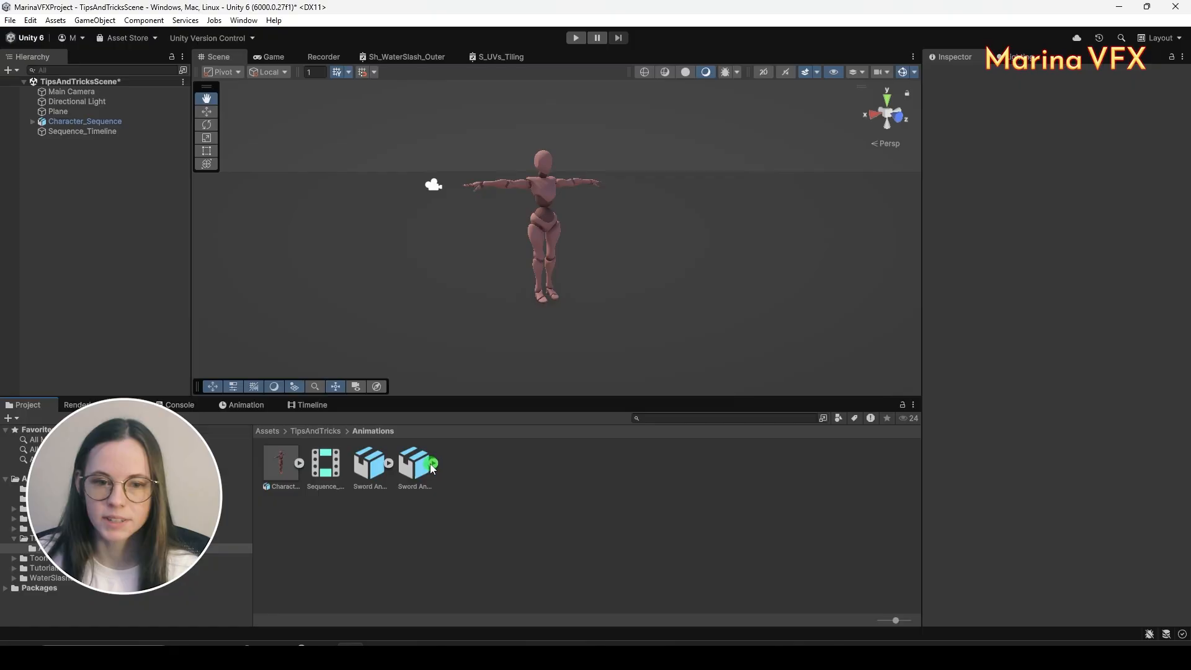
pyautogui.click(435, 465)
pyautogui.click(434, 463)
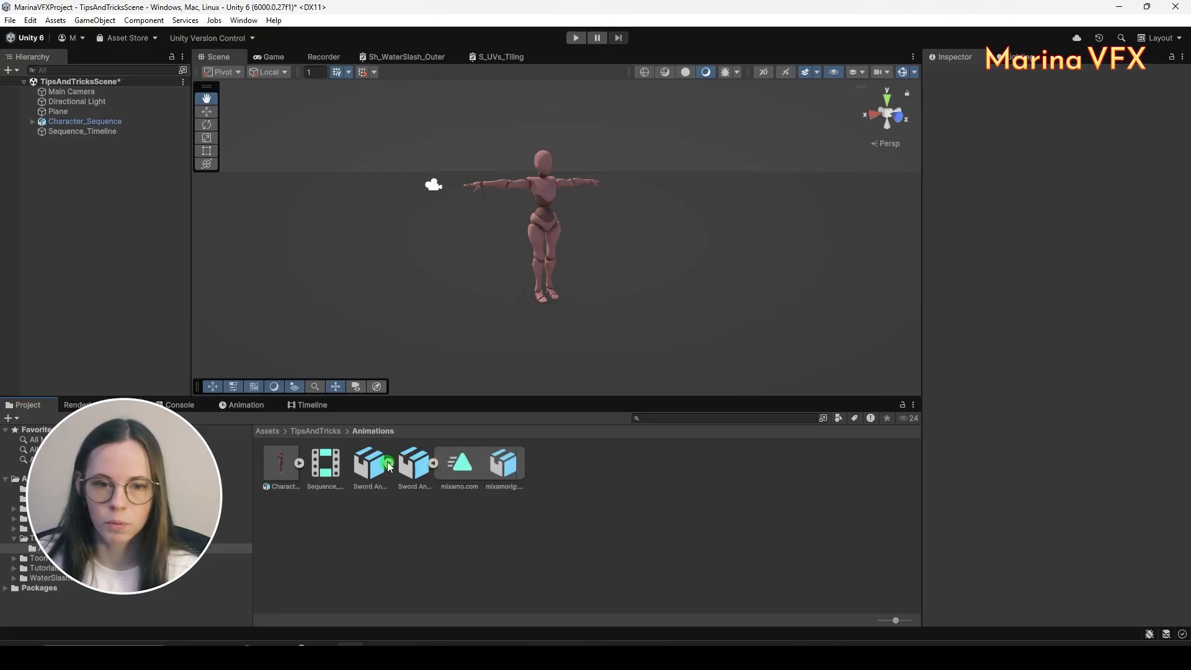
pyautogui.click(388, 462)
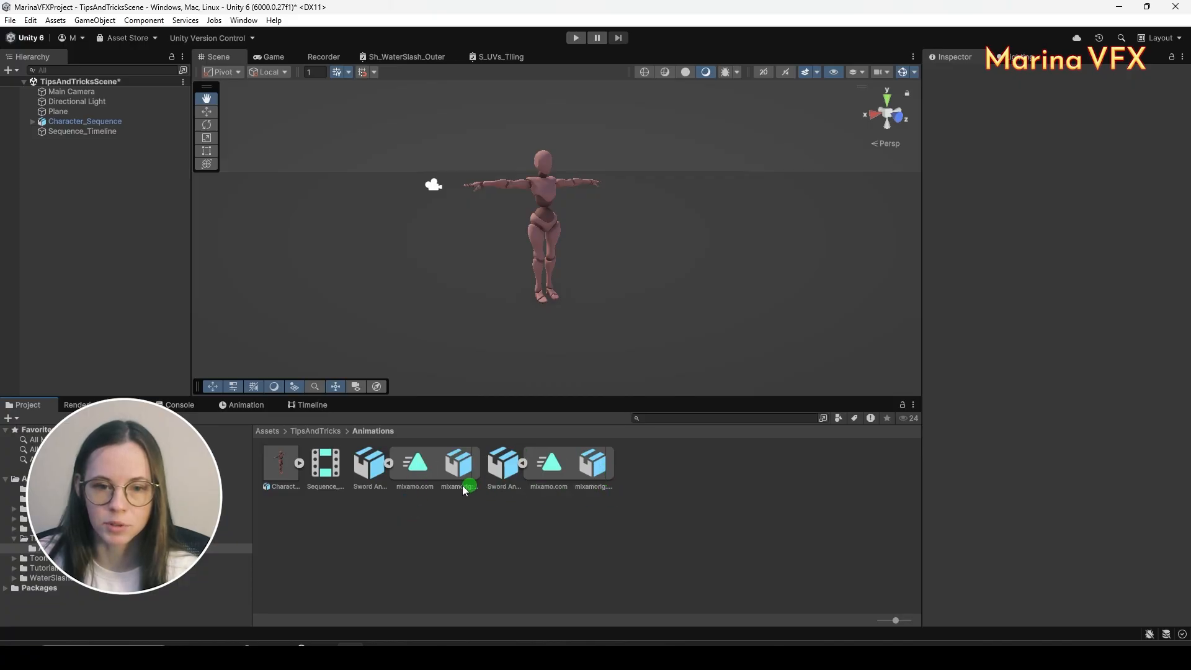
# Rename the animation clip inside Sword And Shield Attack to sword_attack and apply the import settings
pyautogui.click(367, 472)
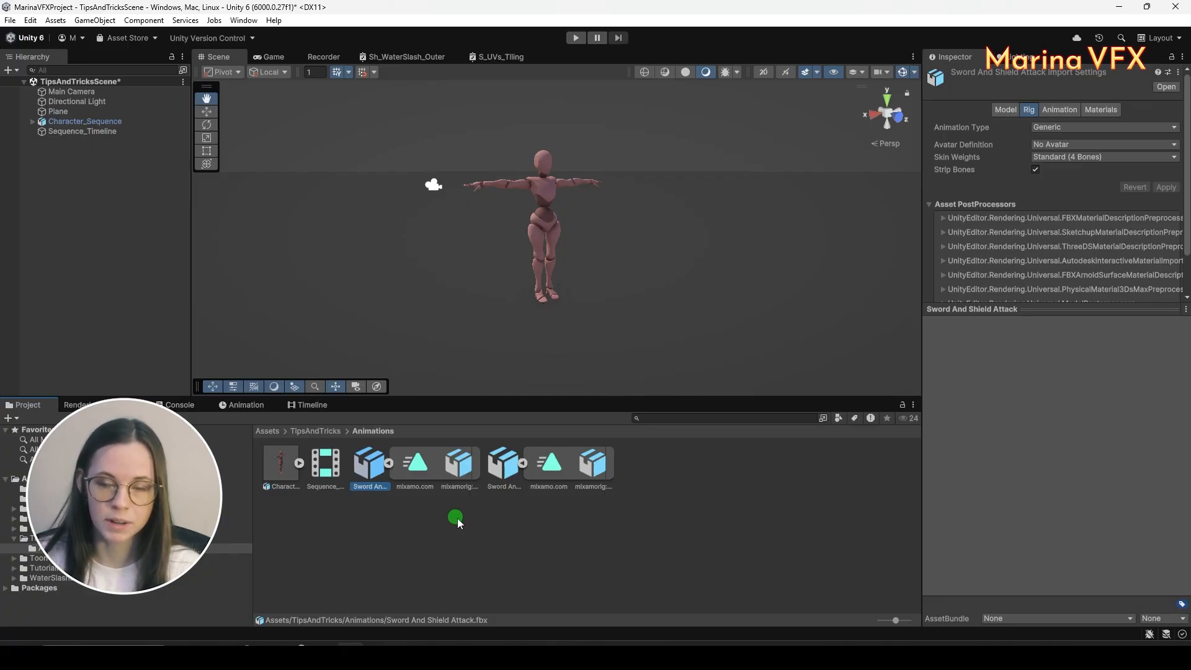
pyautogui.click(1023, 313)
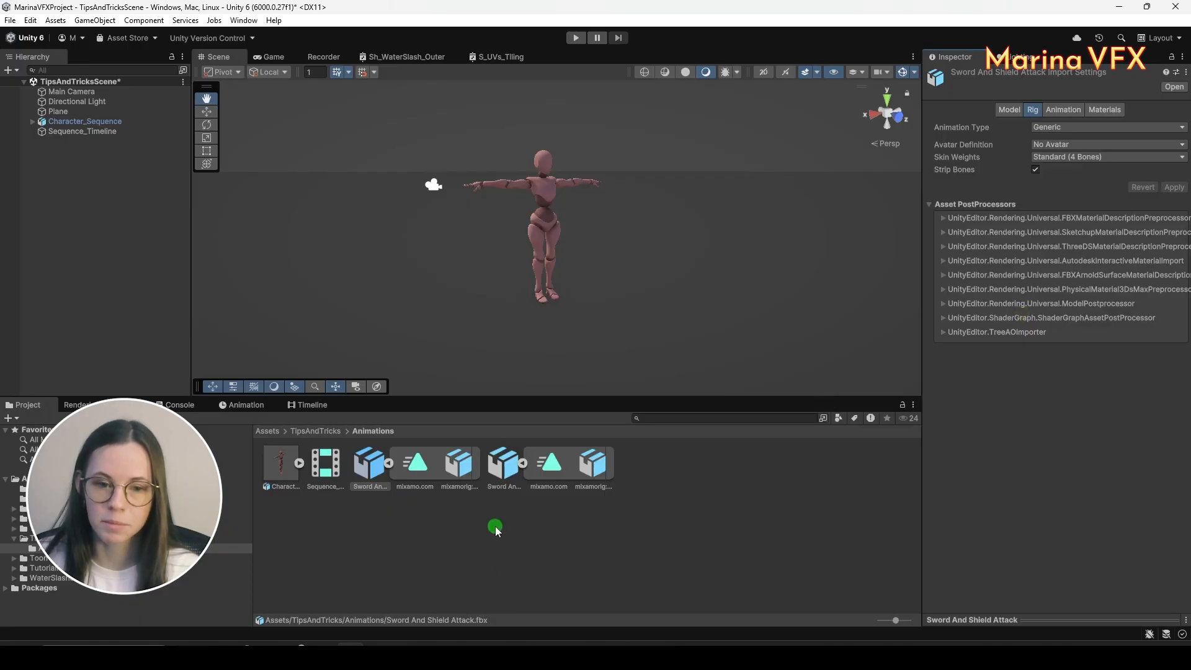
pyautogui.click(382, 512)
pyautogui.click(361, 466)
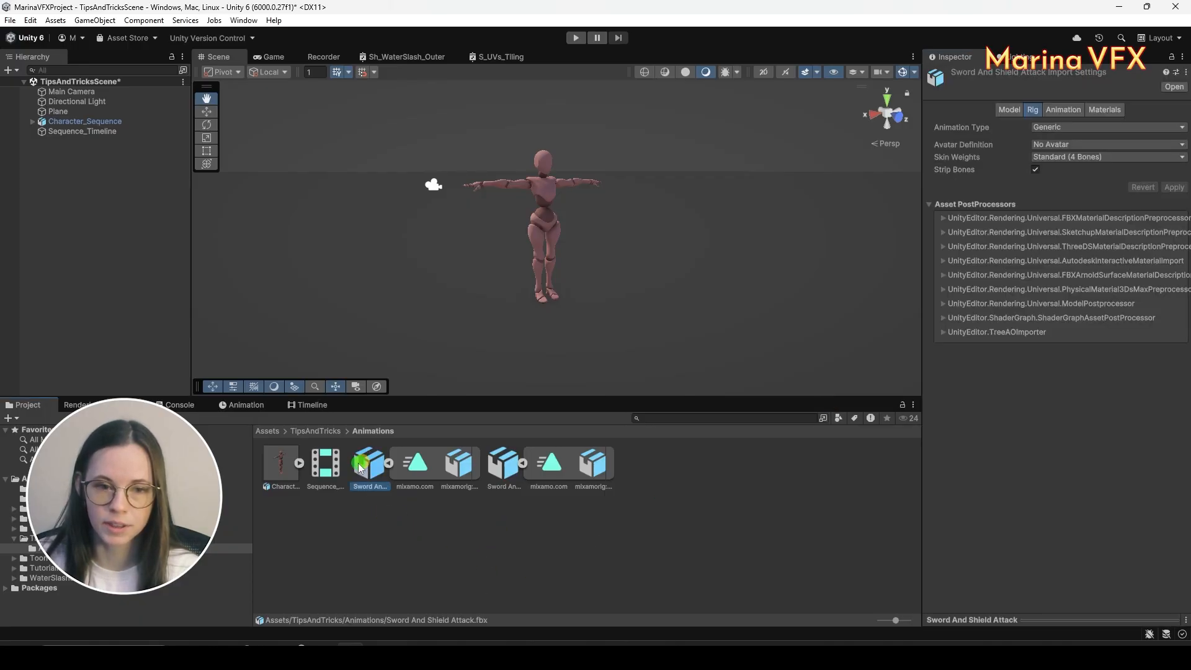
pyautogui.click(1060, 110)
pyautogui.click(1032, 329)
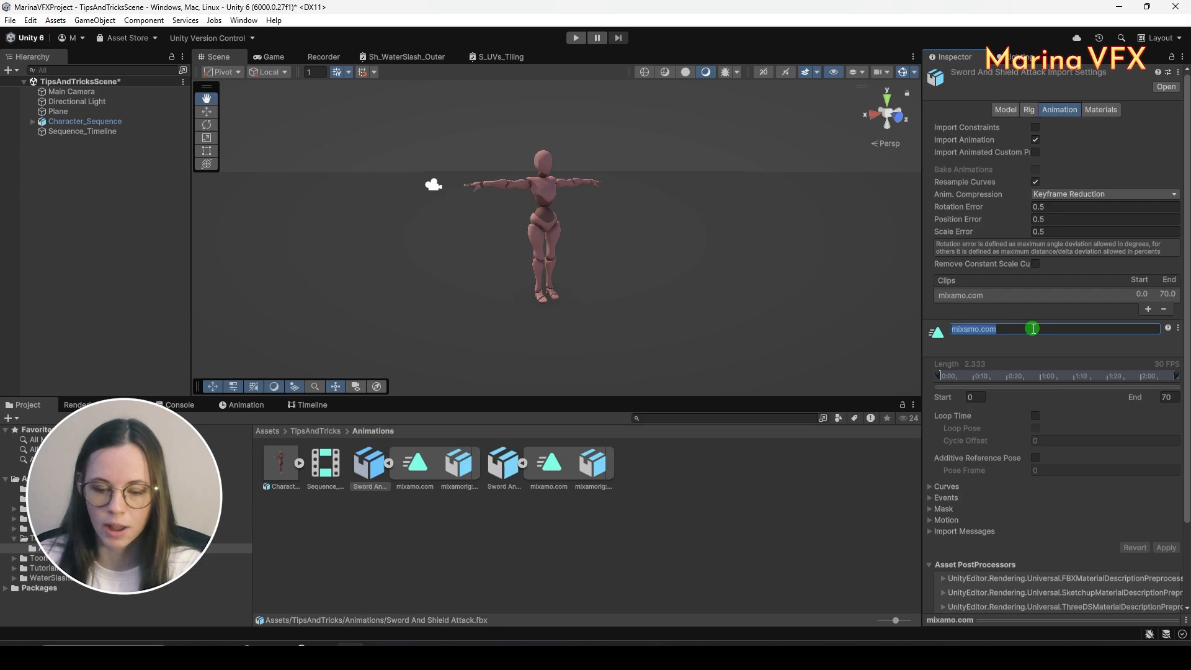
pyautogui.write('S')
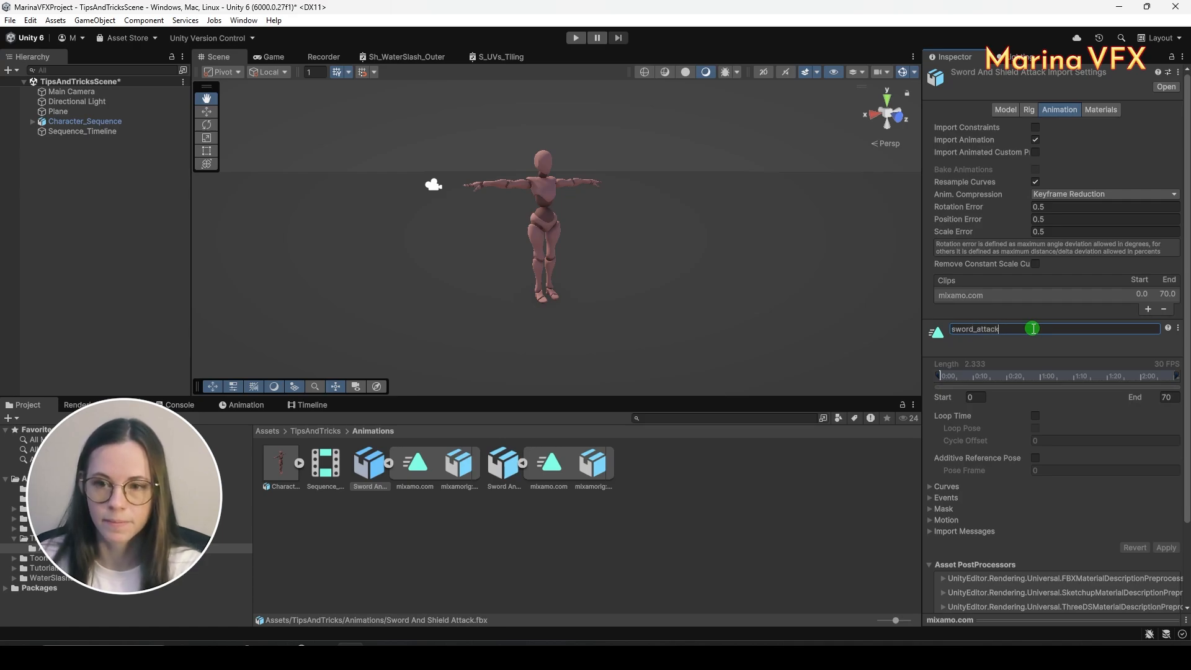
pyautogui.scroll(-3, 1033, 341)
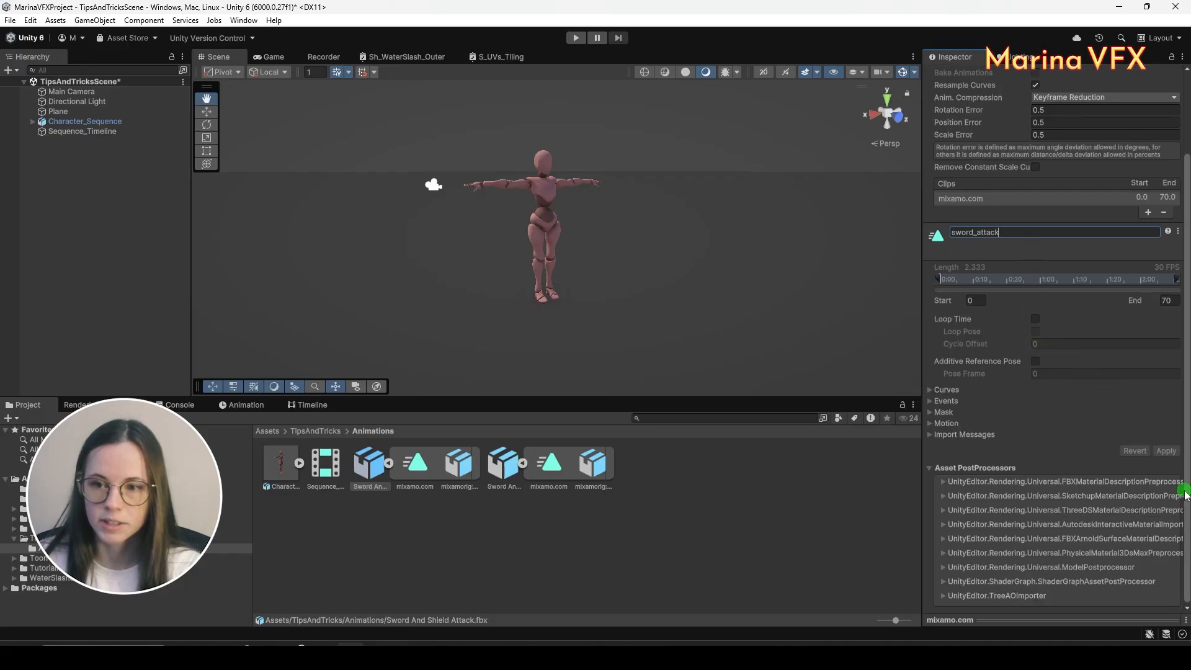
pyautogui.click(1044, 254)
pyautogui.click(1166, 452)
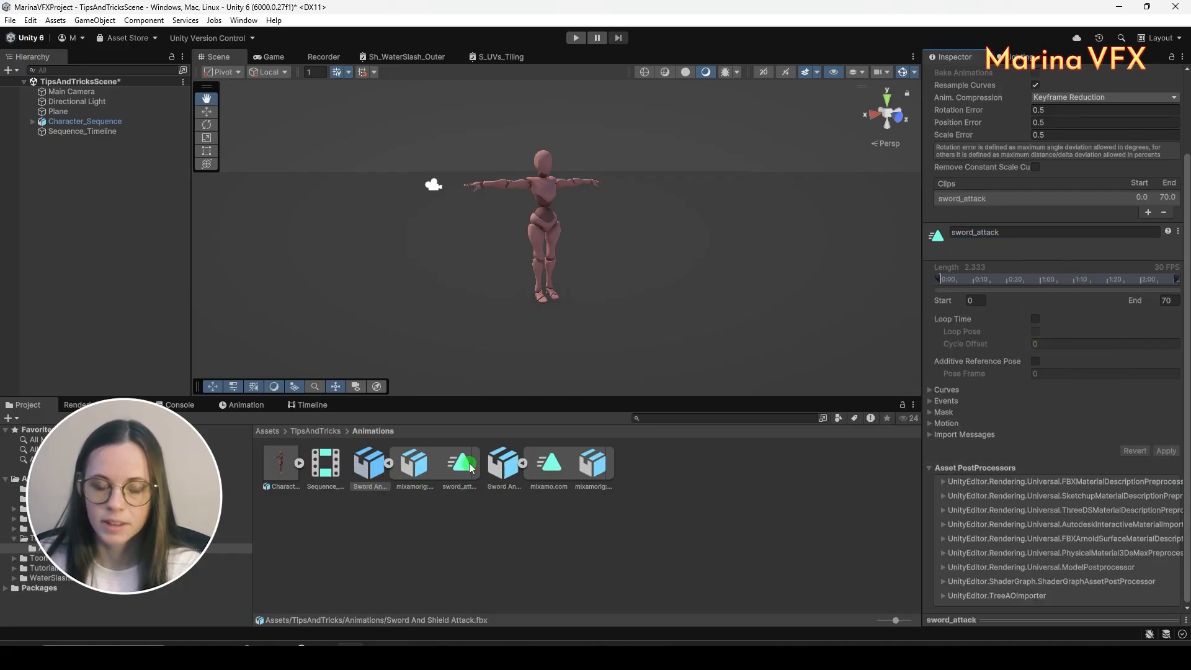
pyautogui.click(458, 464)
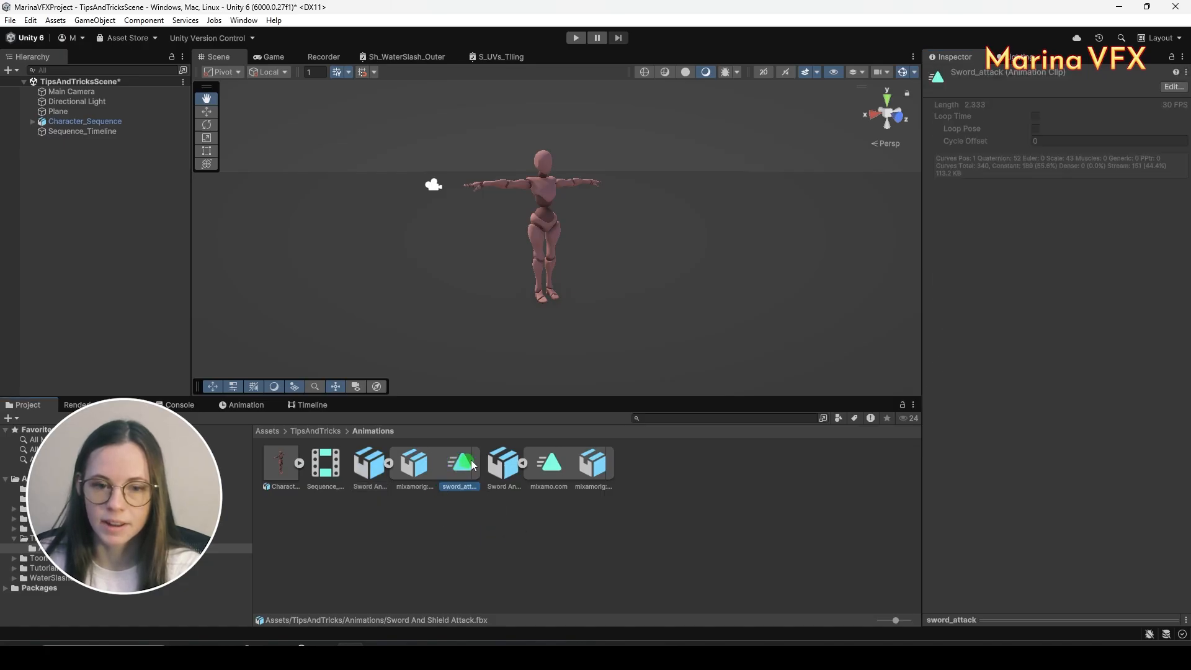
# Rename the animation clip inside Sword And Shield Idle to sword_idle and apply the import settings
pyautogui.click(501, 477)
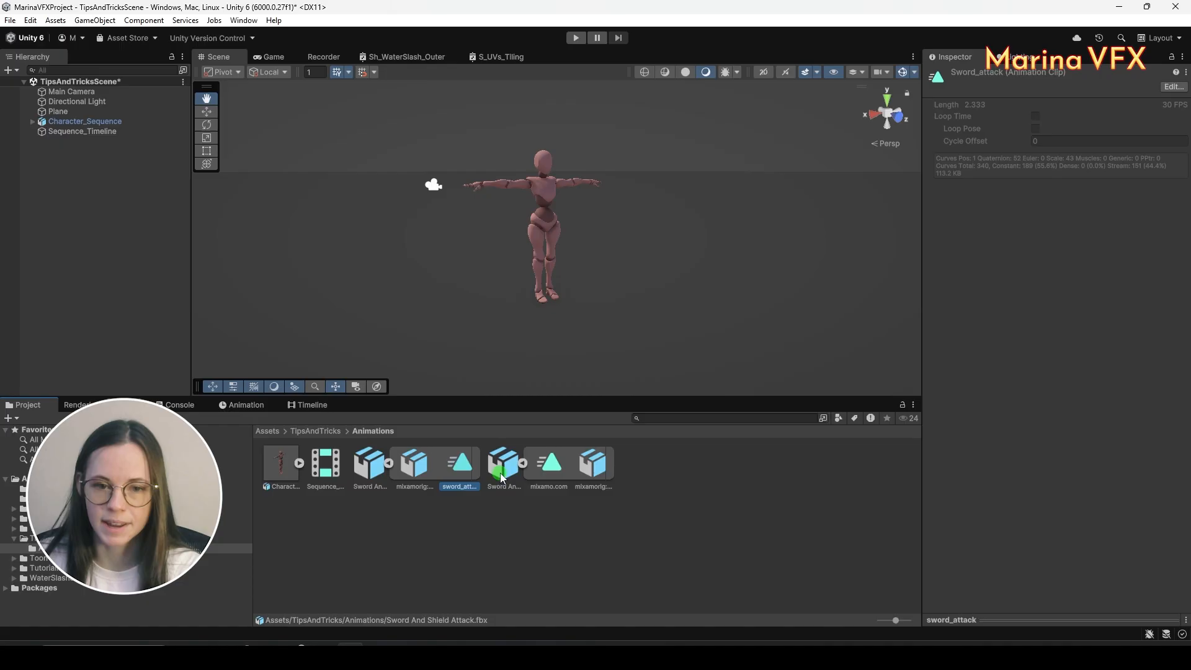
pyautogui.click(1017, 327)
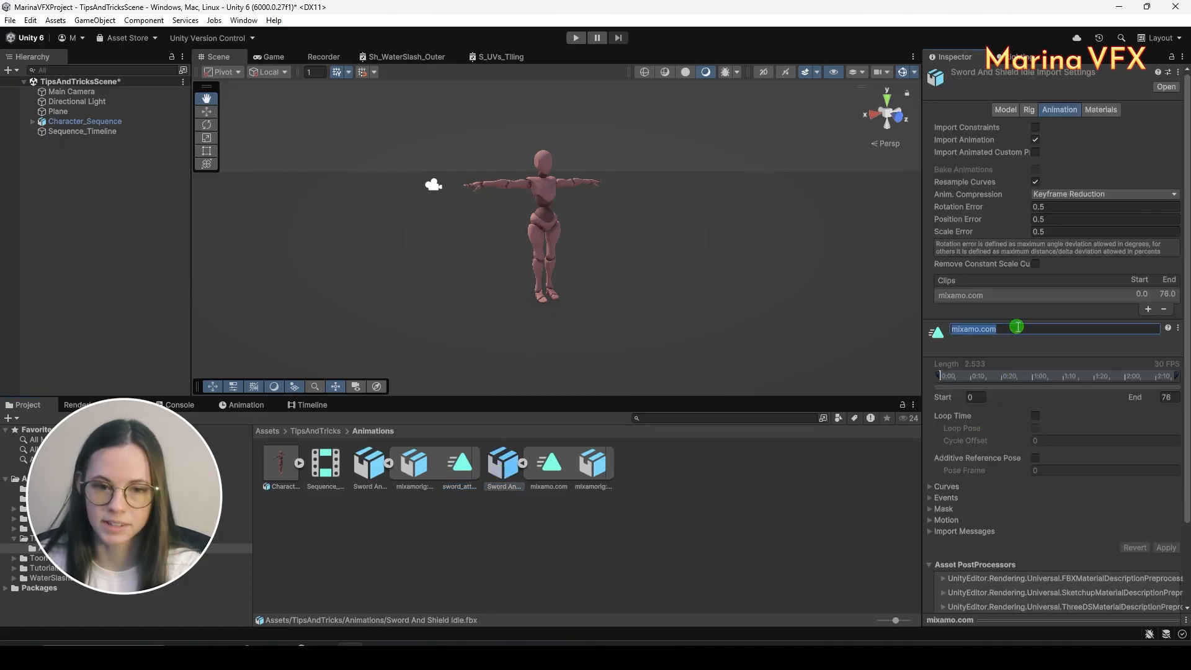
pyautogui.write('sword_idle')
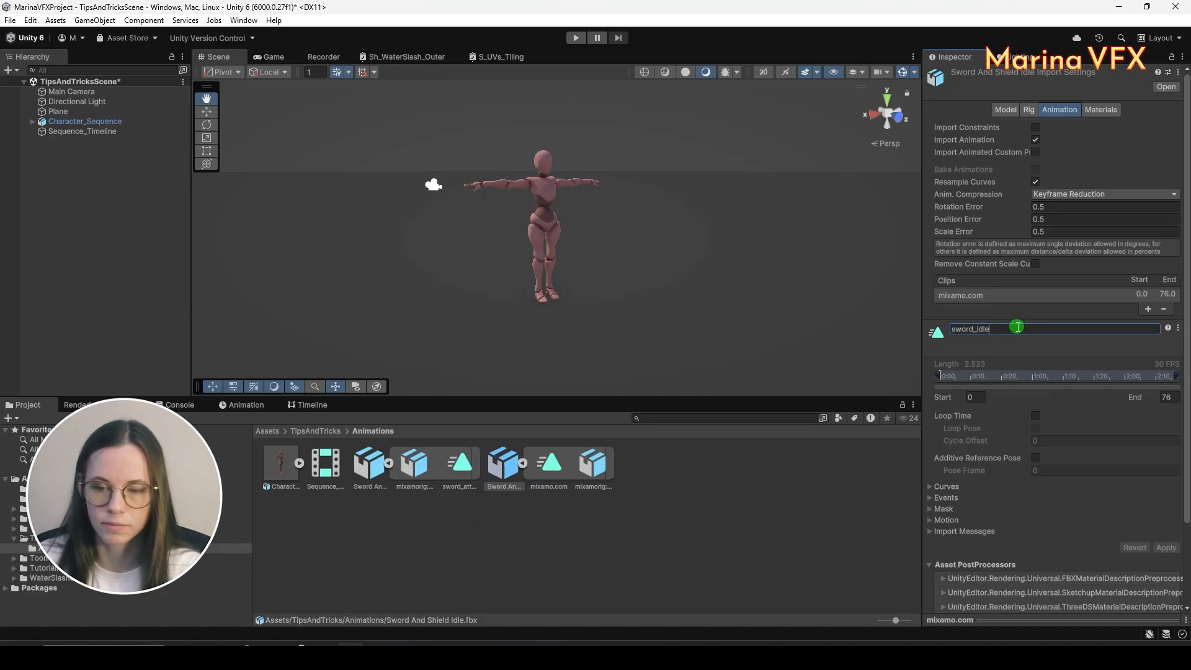
pyautogui.press('Return')
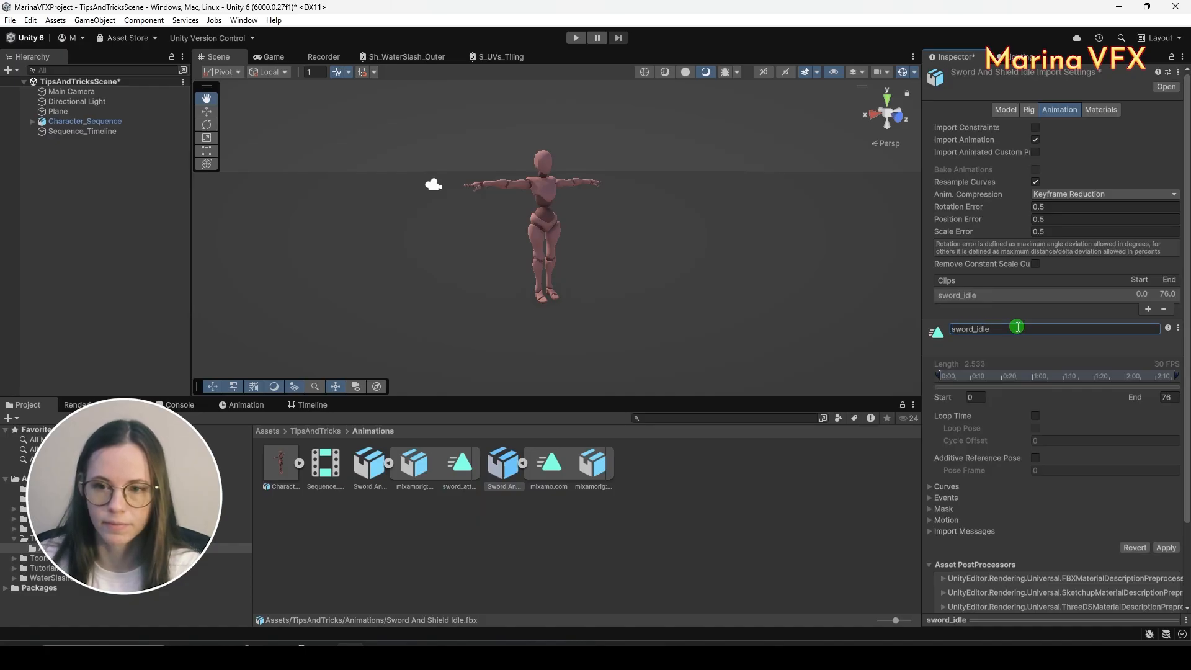
pyautogui.click(1158, 549)
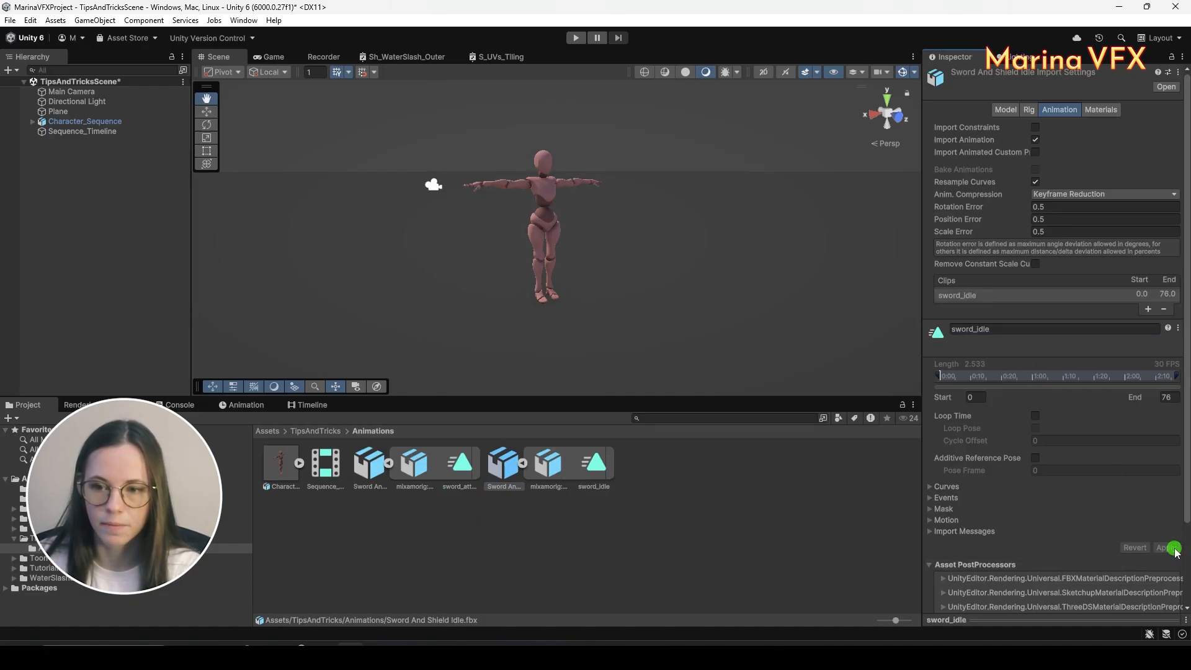
# Dock the Timeline as its own panel between the Scene view and the Project window, and resize the panels
pyautogui.click(486, 545)
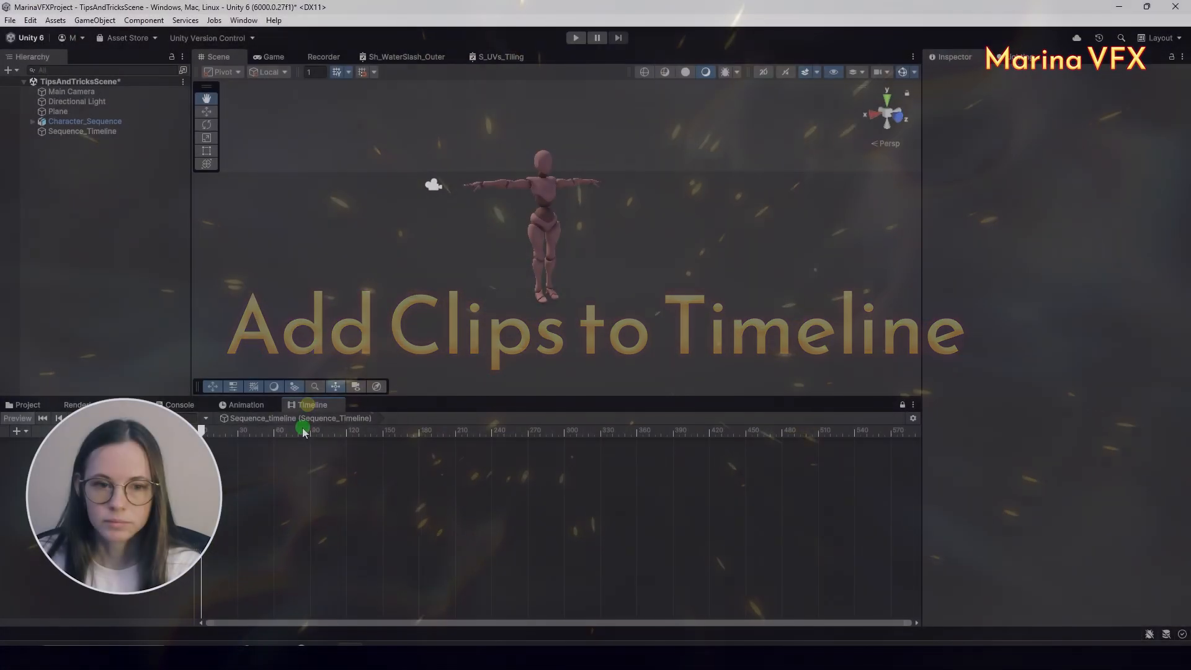
pyautogui.moveTo(311, 400); pyautogui.dragTo(306, 354)
pyautogui.moveTo(294, 396); pyautogui.dragTo(293, 475)
# Add an Animation Track for Character_Sequence and place the sword_idle clip at its start, directly followed by sword_attack
pyautogui.click(92, 132)
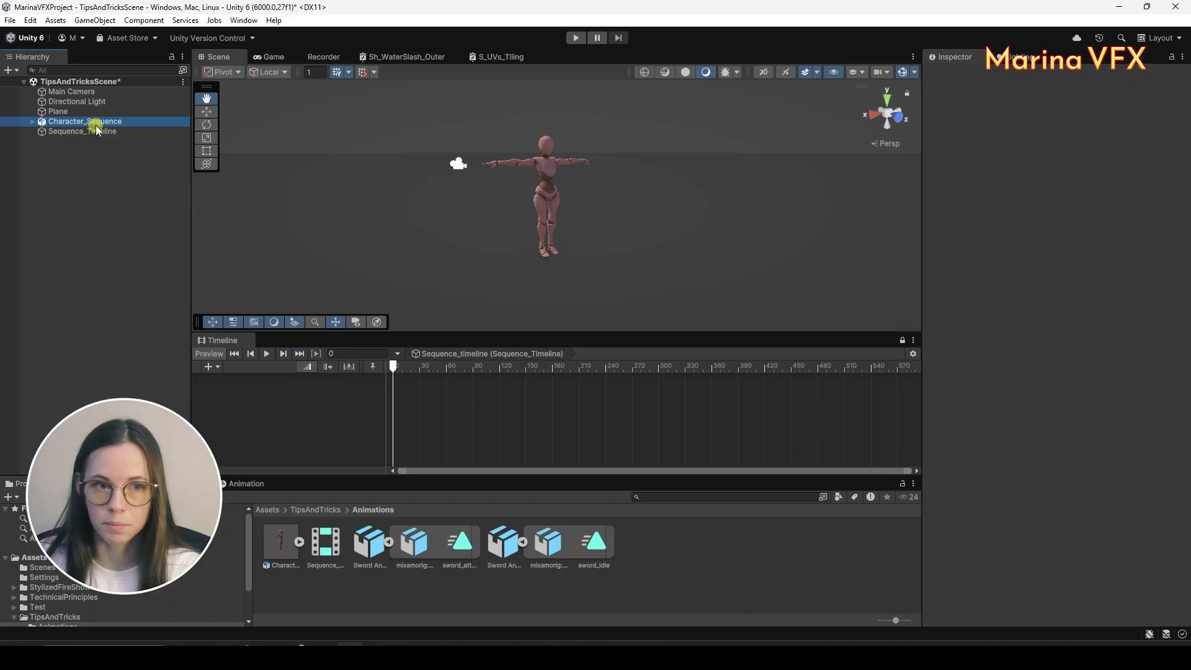
pyautogui.rightClick(281, 398)
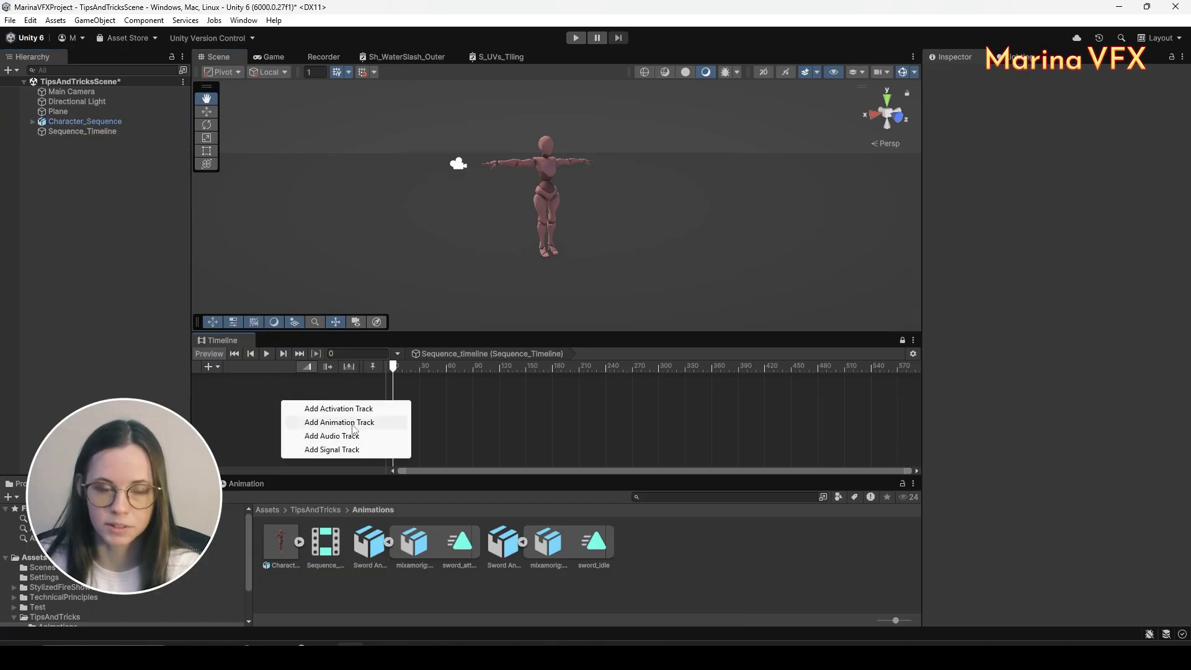
pyautogui.click(351, 423)
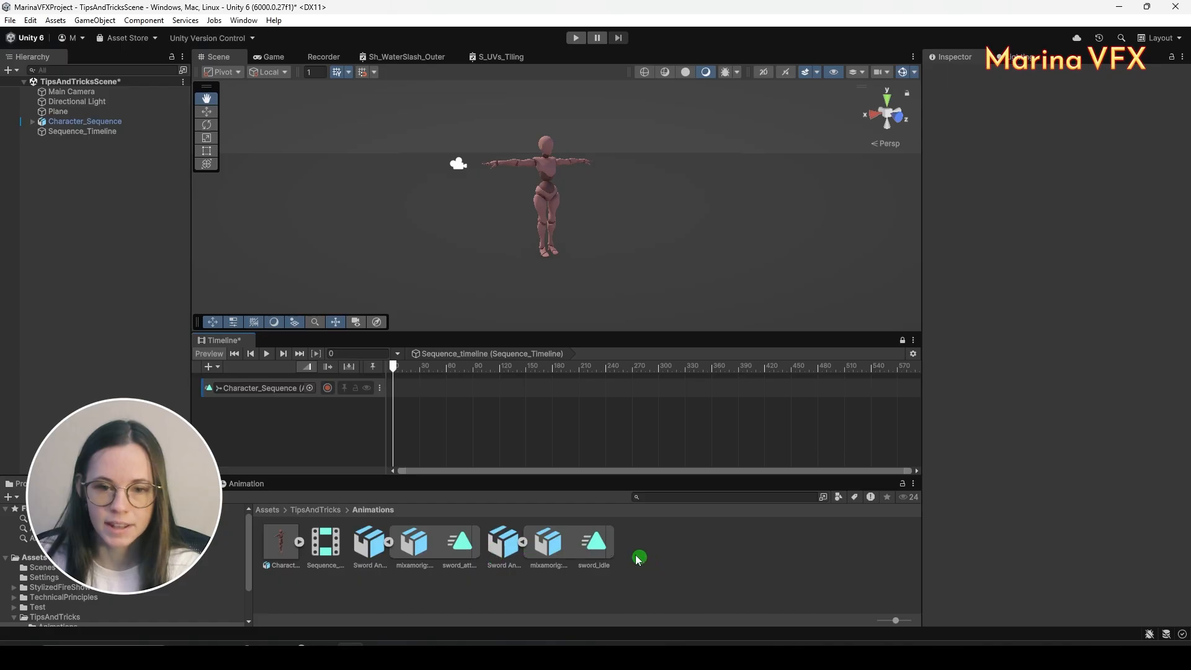
pyautogui.moveTo(599, 552); pyautogui.dragTo(438, 395)
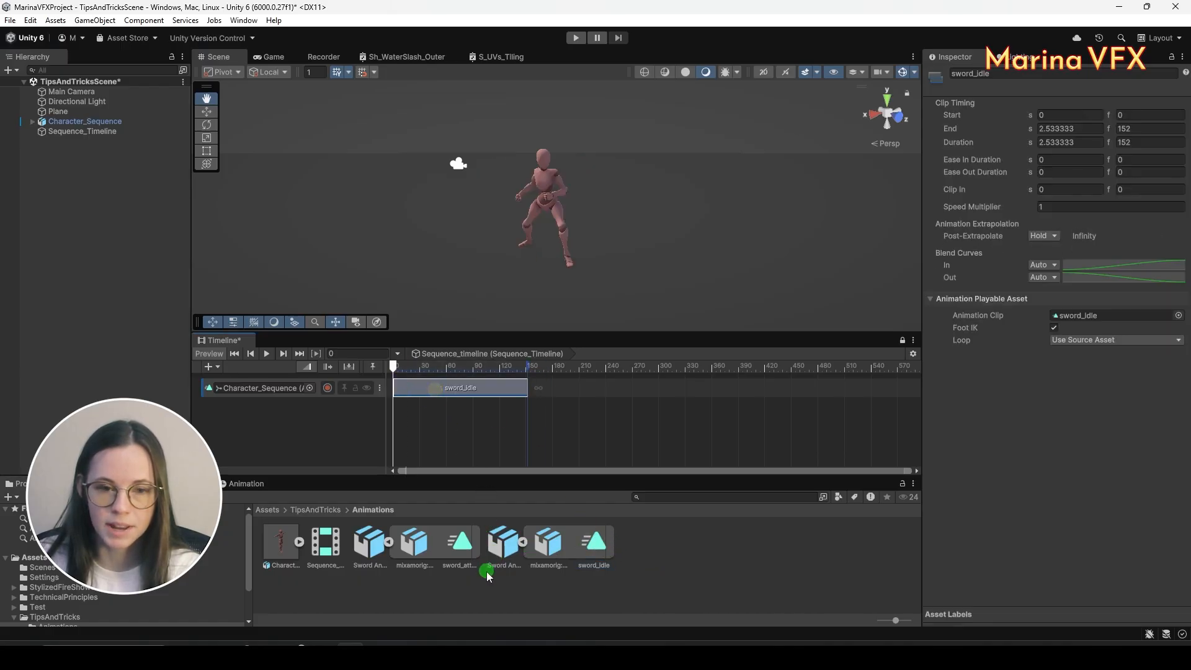
pyautogui.moveTo(459, 549); pyautogui.dragTo(569, 395)
# Play back the Timeline and orbit the scene to examine the character's motion across the sword_idle and sword_attack clips
pyautogui.click(268, 354)
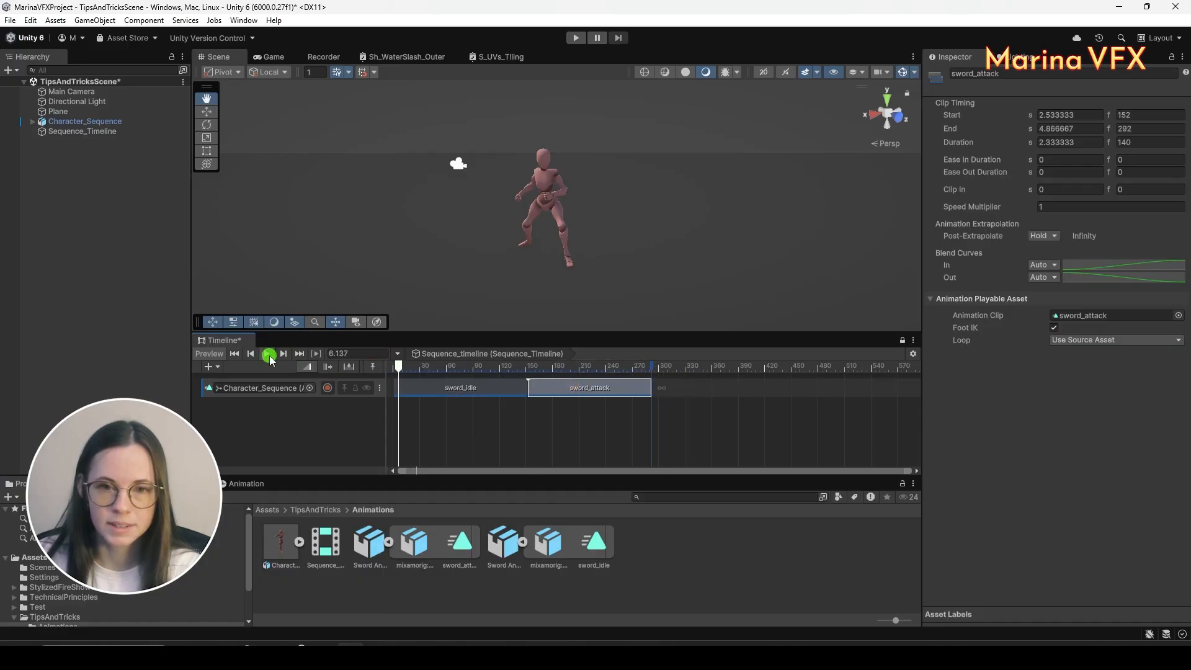
pyautogui.click(268, 353)
pyautogui.moveTo(622, 272); pyautogui.dragTo(635, 237)
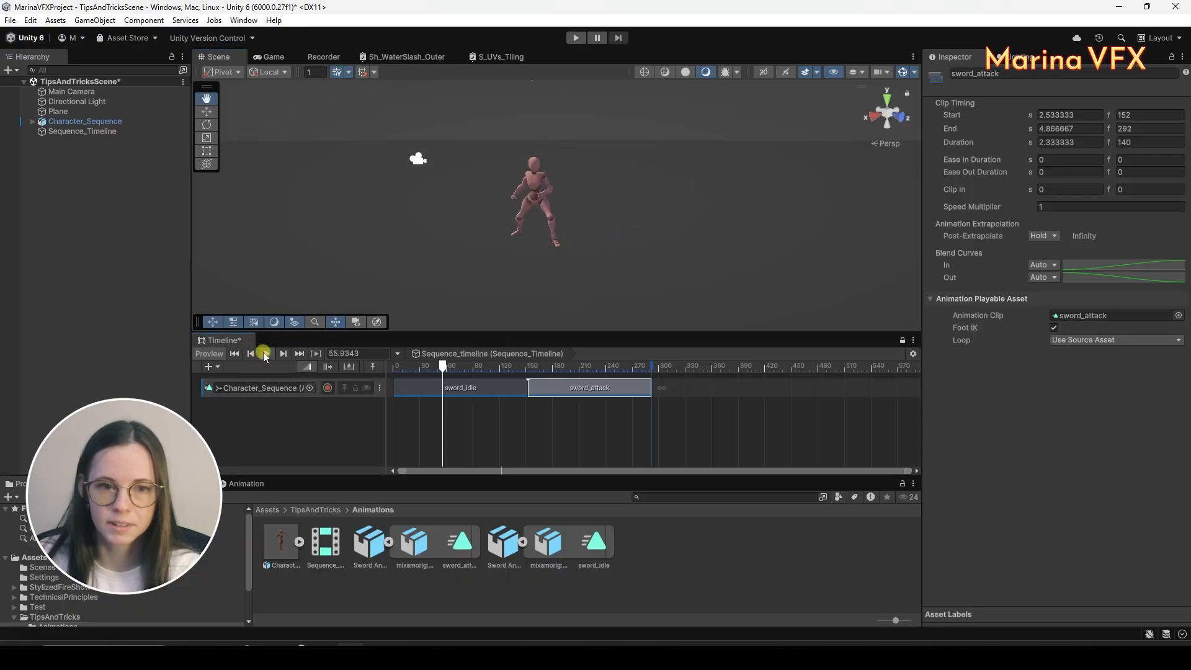
pyautogui.click(265, 353)
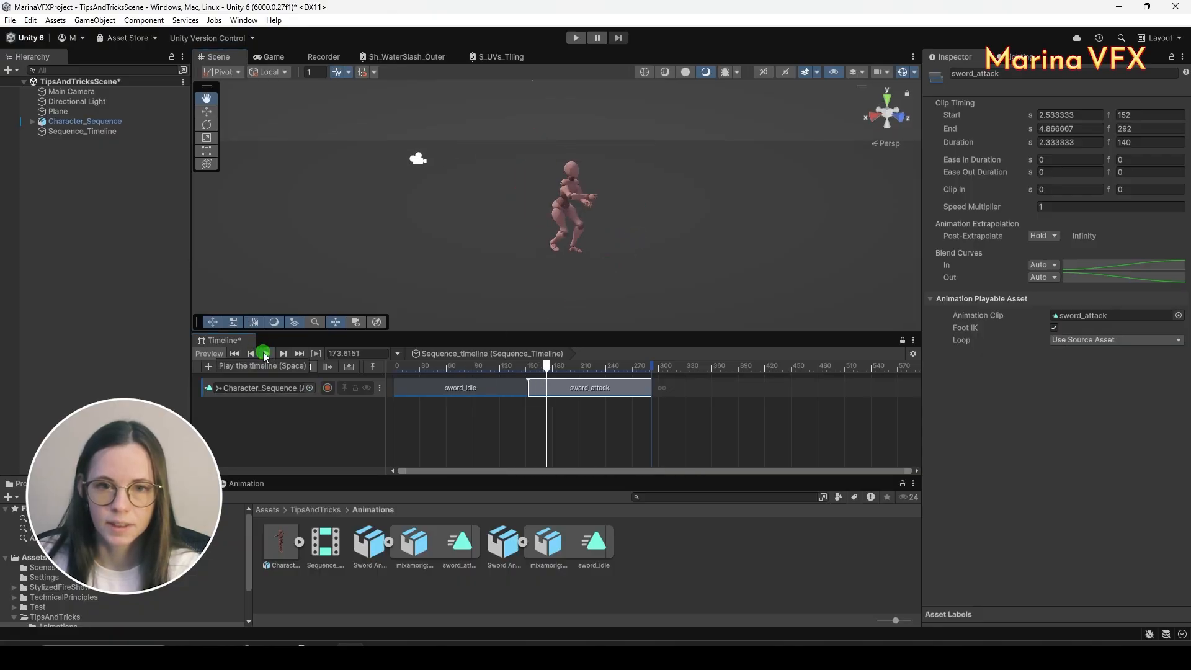
pyautogui.click(265, 353)
pyautogui.scroll(-3, 819, 225)
pyautogui.moveTo(803, 242); pyautogui.dragTo(748, 205)
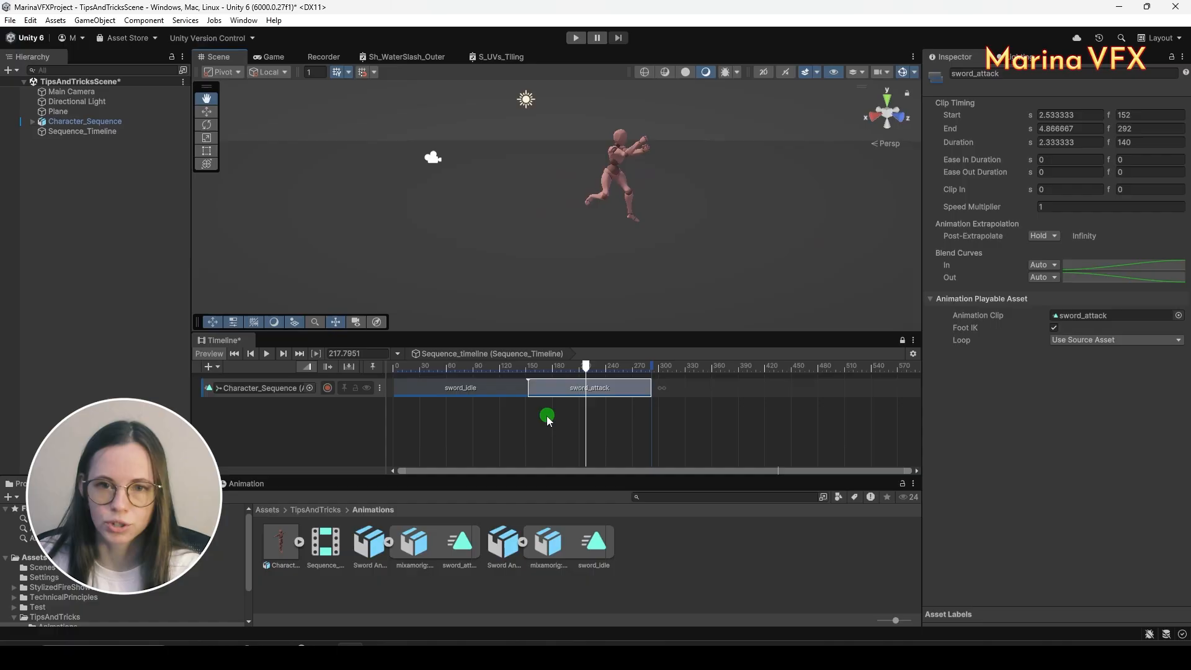
pyautogui.click(517, 366)
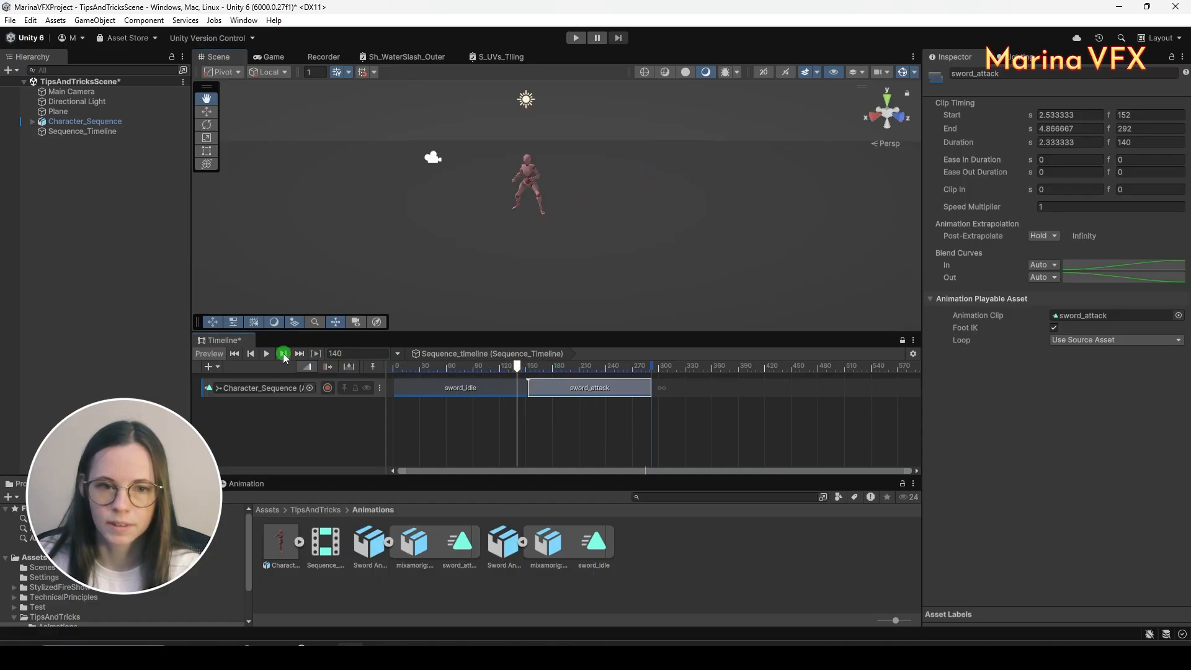
pyautogui.click(271, 355)
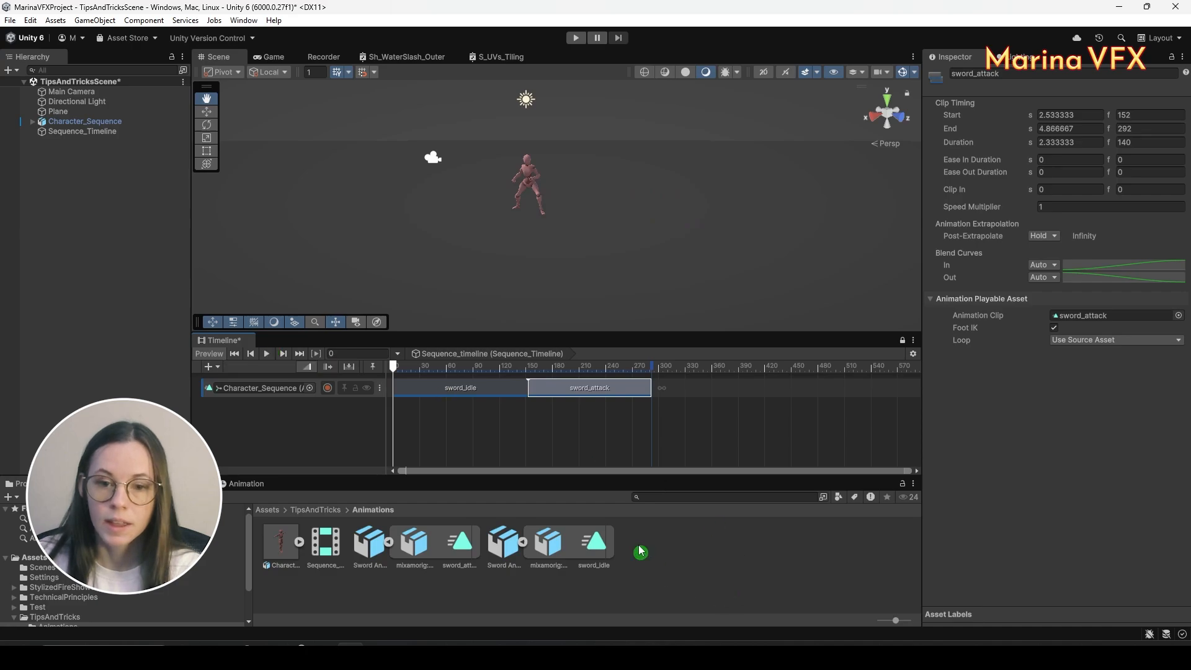
# Add a second sword_idle clip right after sword_attack on the Character_Sequence track and play the sequence
pyautogui.moveTo(633, 367); pyautogui.dragTo(645, 366)
pyautogui.moveTo(594, 546); pyautogui.dragTo(675, 391)
pyautogui.click(263, 355)
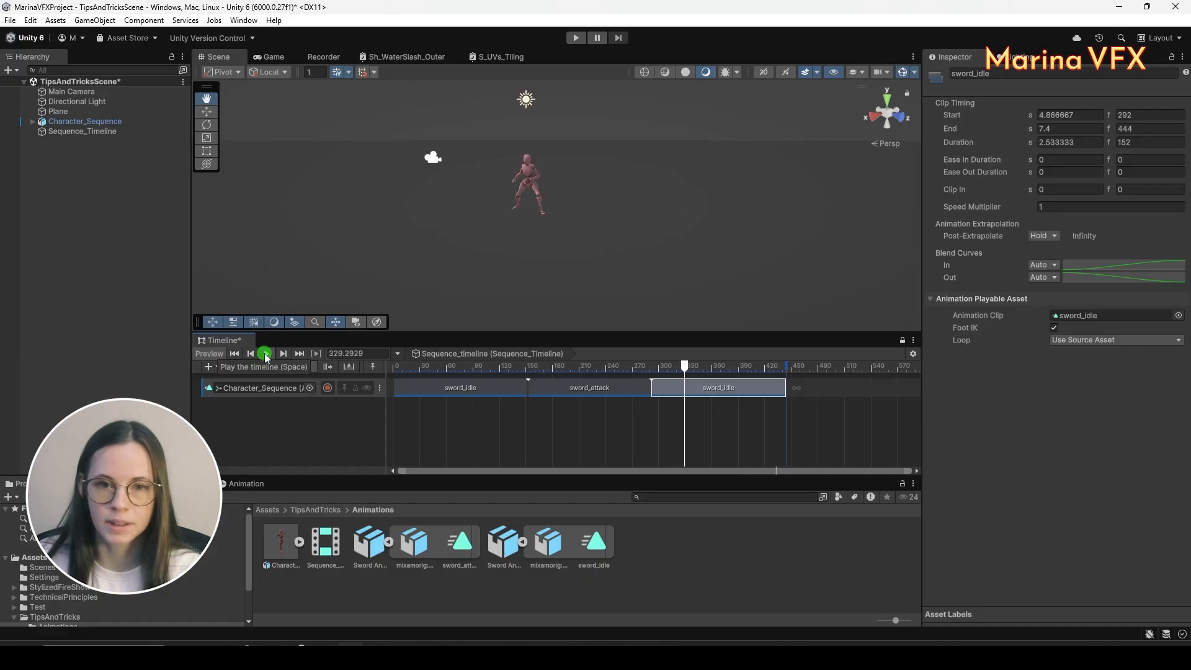
# Dock the Timeline back beside the Animation window, enlarge that panel group, and play the sequence from near its start
pyautogui.click(300, 478)
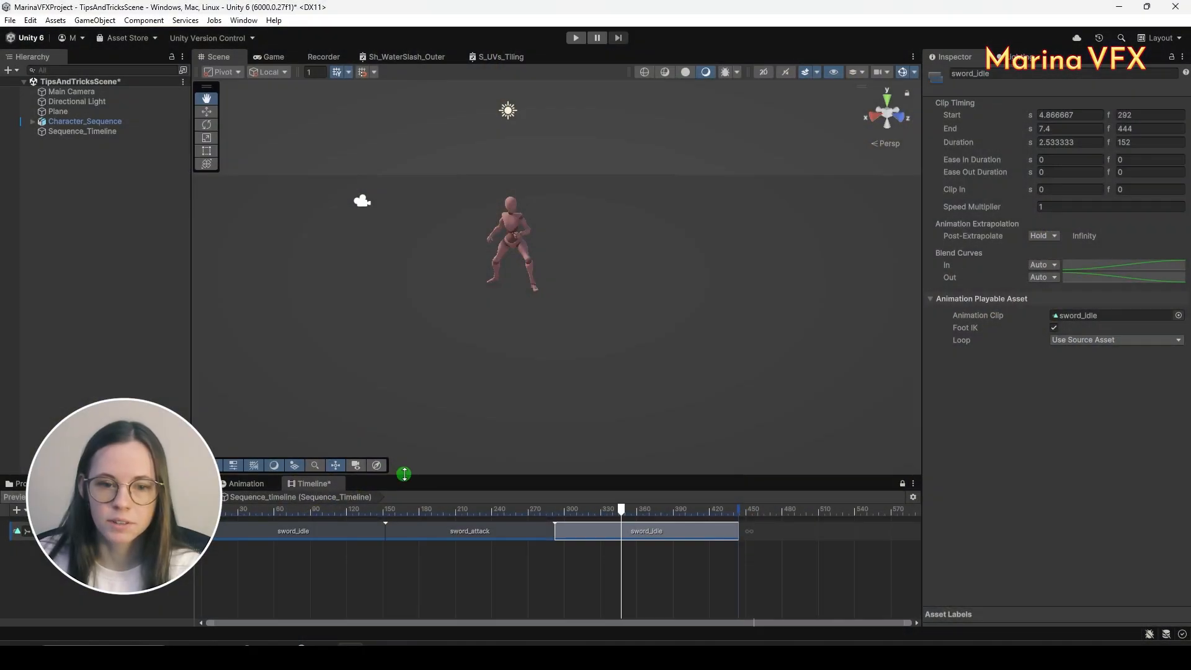
pyautogui.moveTo(404, 474); pyautogui.dragTo(403, 405)
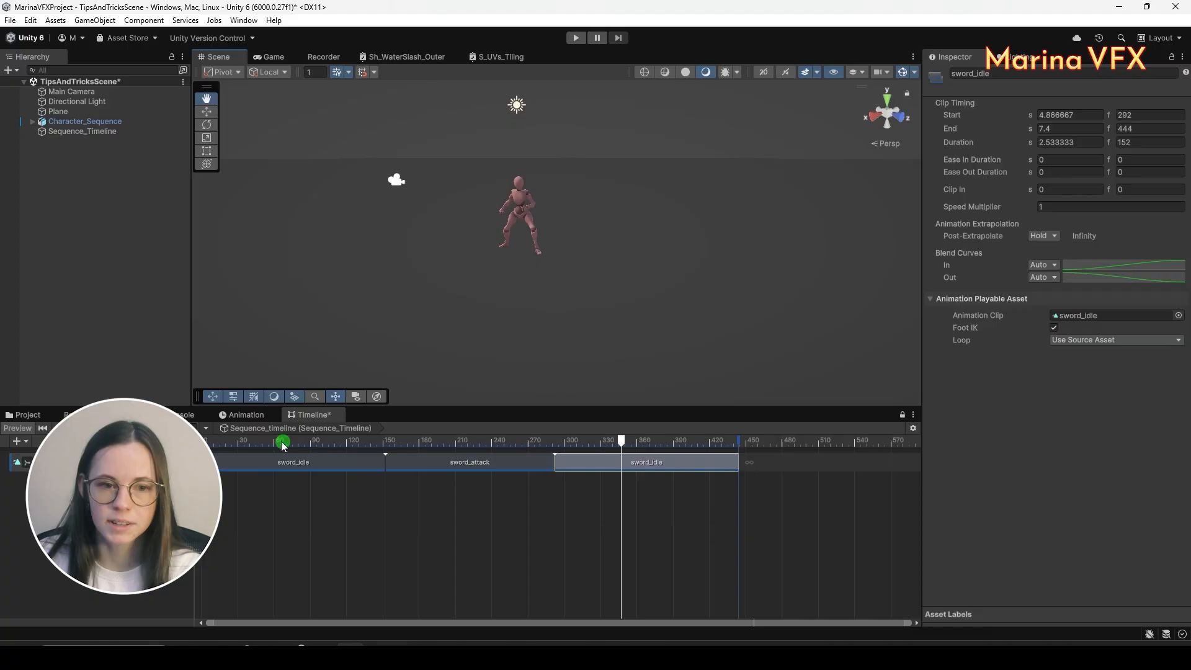
pyautogui.click(209, 442)
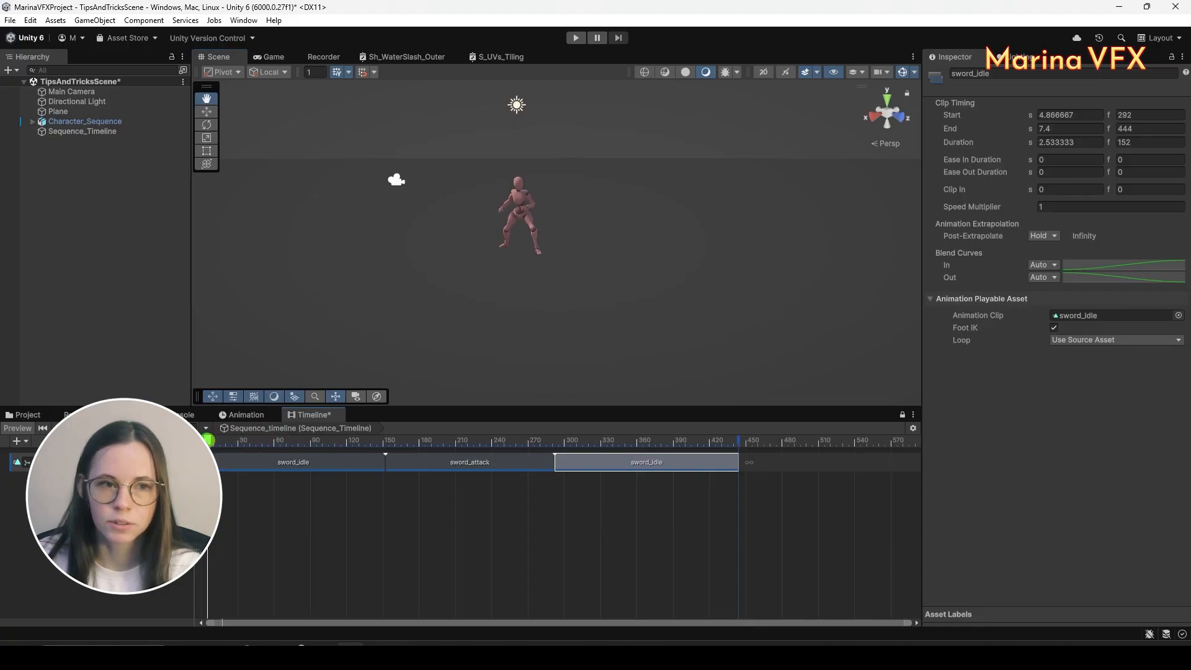
pyautogui.press('space')
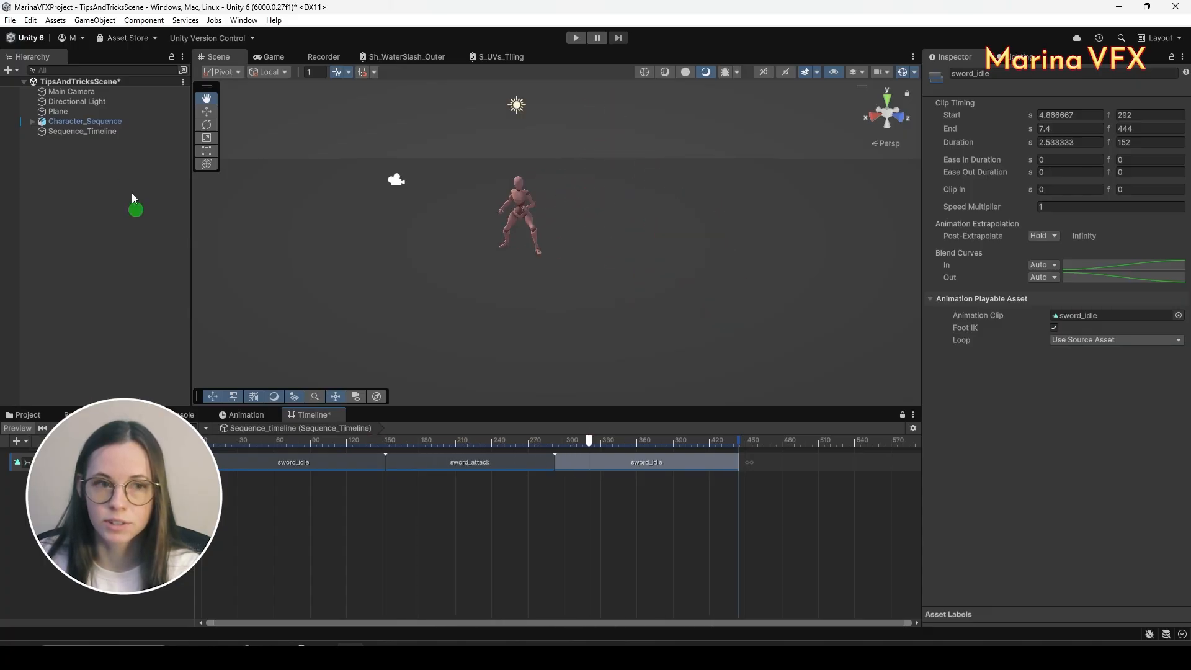
# Place Sequence_Timeline above Character_Sequence in the Hierarchy and replay the Timeline from near its start
pyautogui.click(82, 122)
pyautogui.click(80, 131)
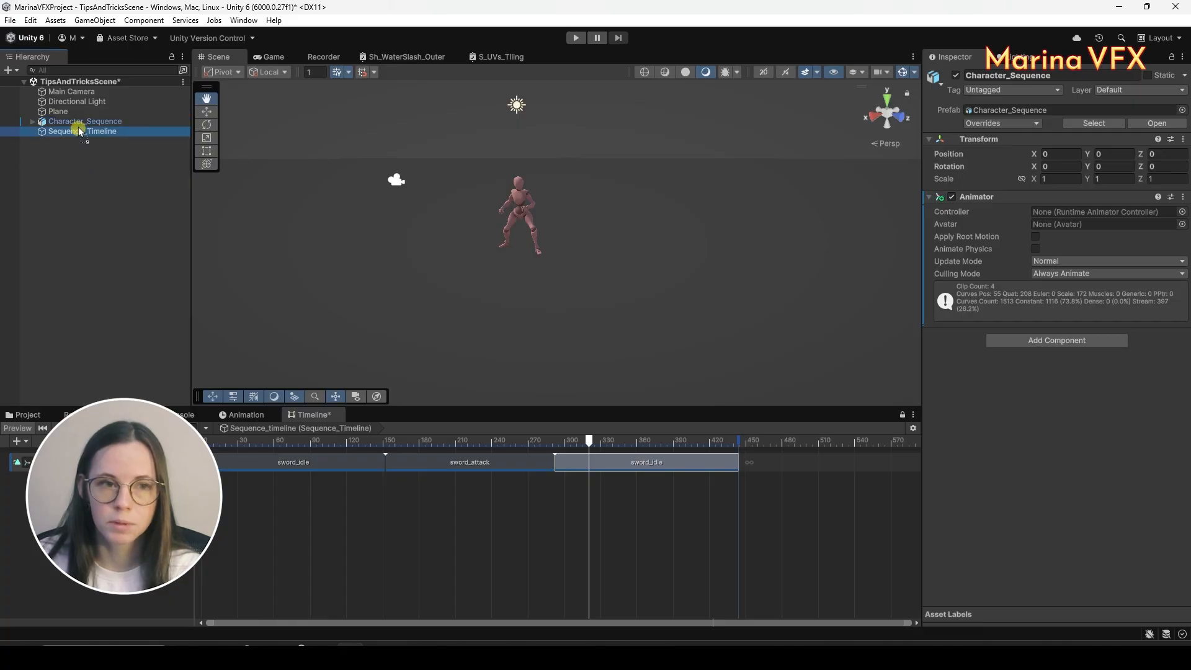
pyautogui.moveTo(79, 131); pyautogui.dragTo(73, 120)
pyautogui.click(64, 129)
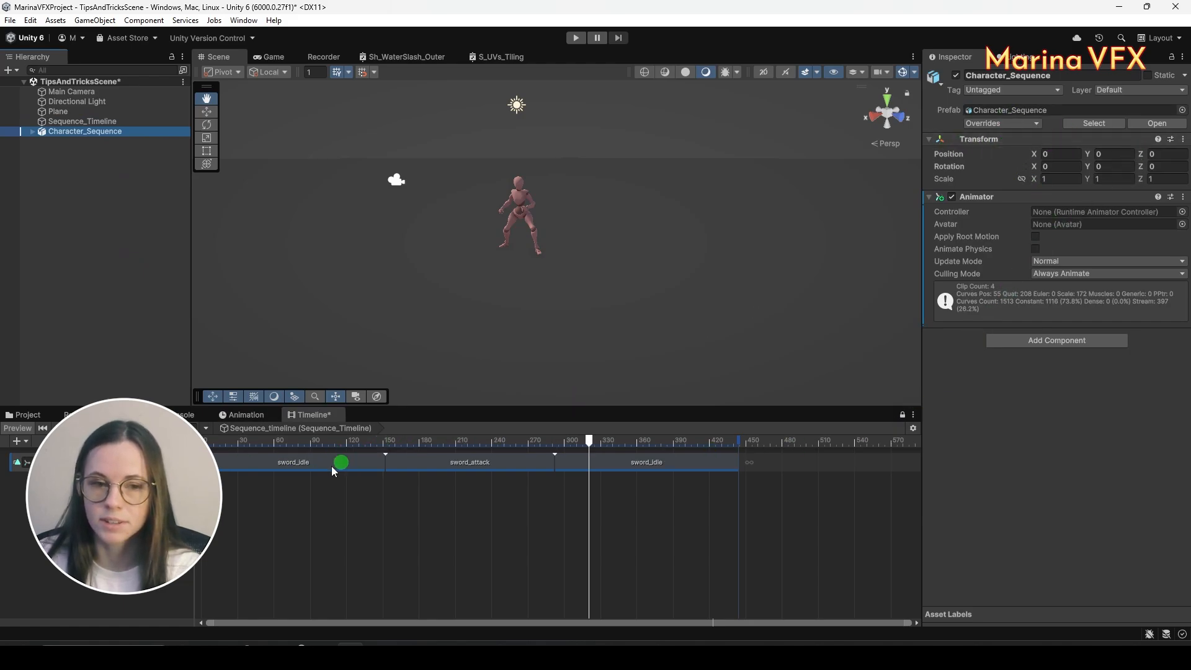
pyautogui.moveTo(261, 446); pyautogui.dragTo(219, 445)
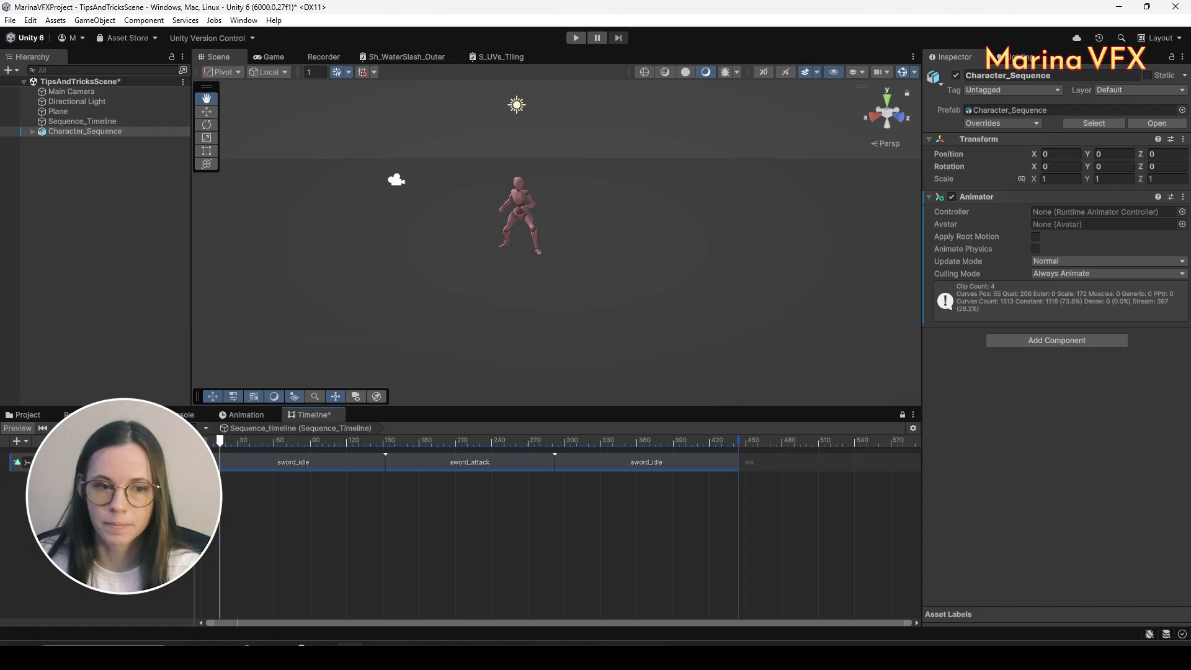
pyautogui.click(72, 428)
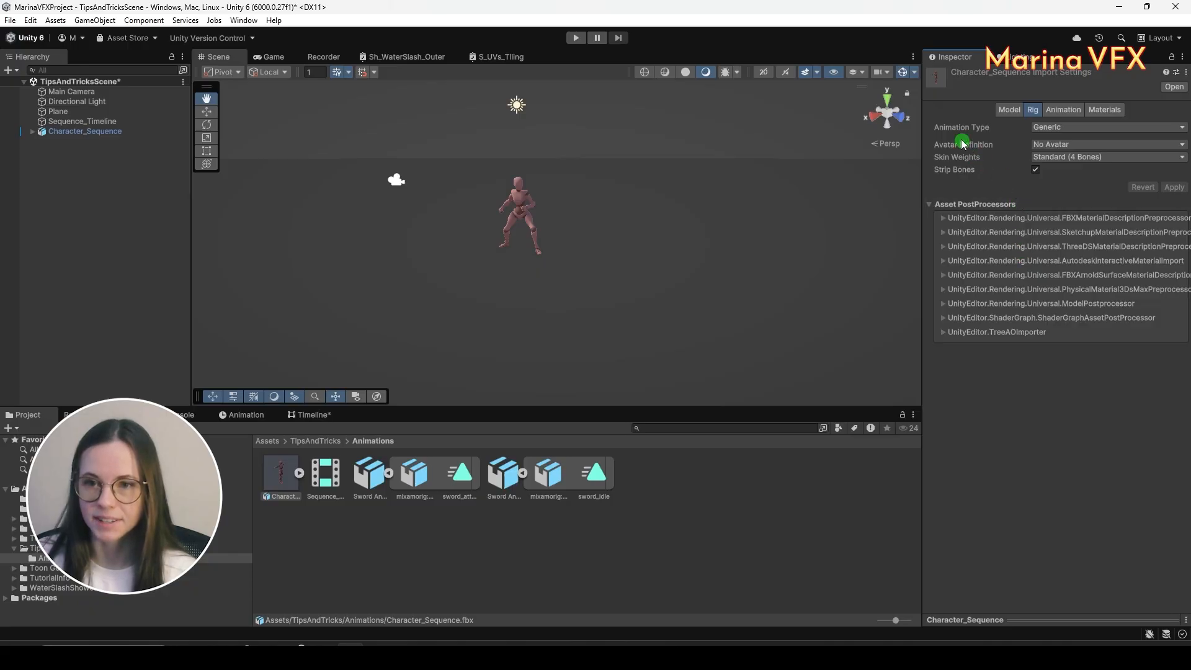
# Set the rig Animation Type of the Character_Sequence model to Humanoid and apply the import settings
pyautogui.click(1094, 129)
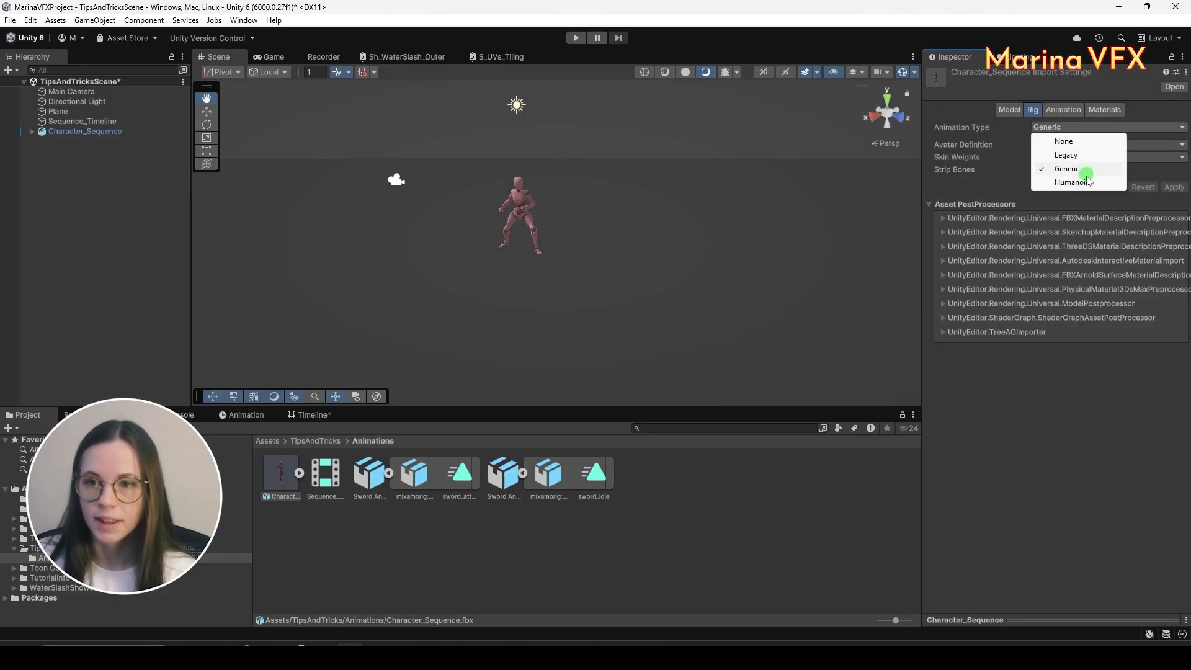
pyautogui.click(1041, 374)
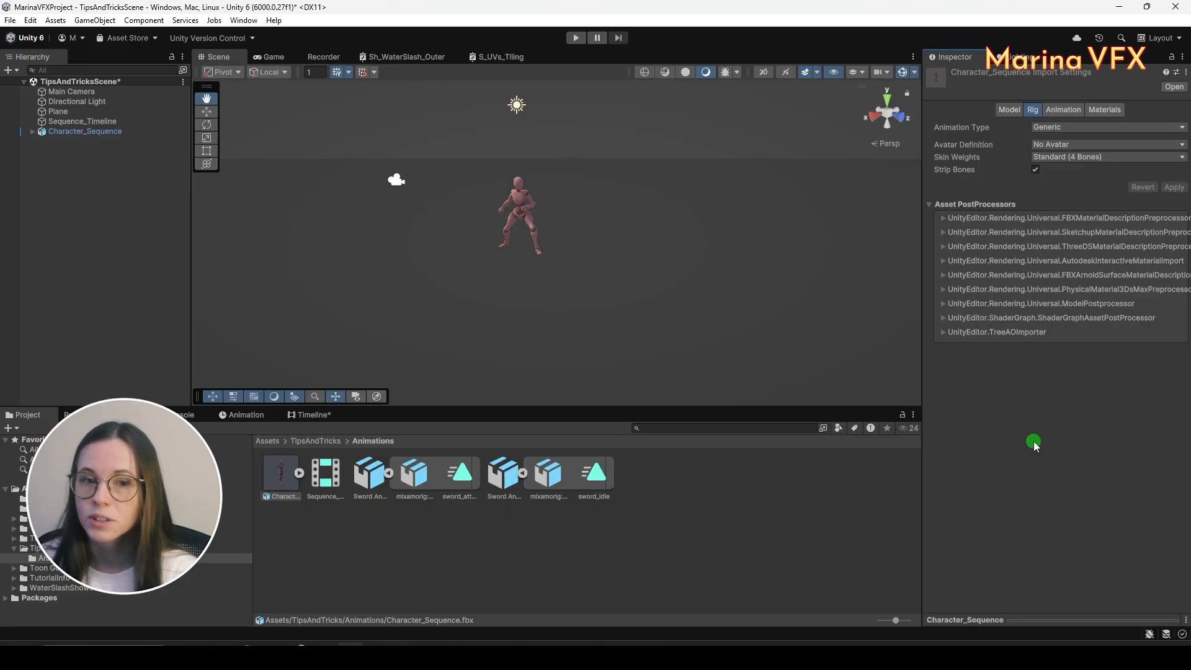
pyautogui.click(1072, 127)
pyautogui.click(1079, 182)
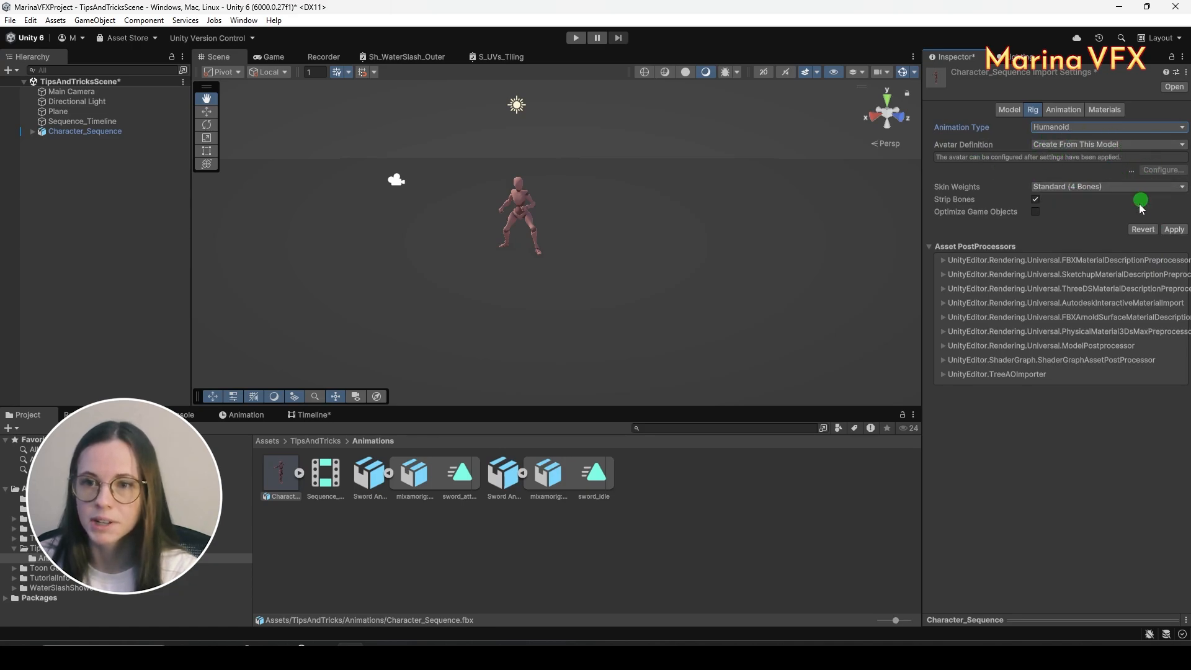
pyautogui.click(1174, 229)
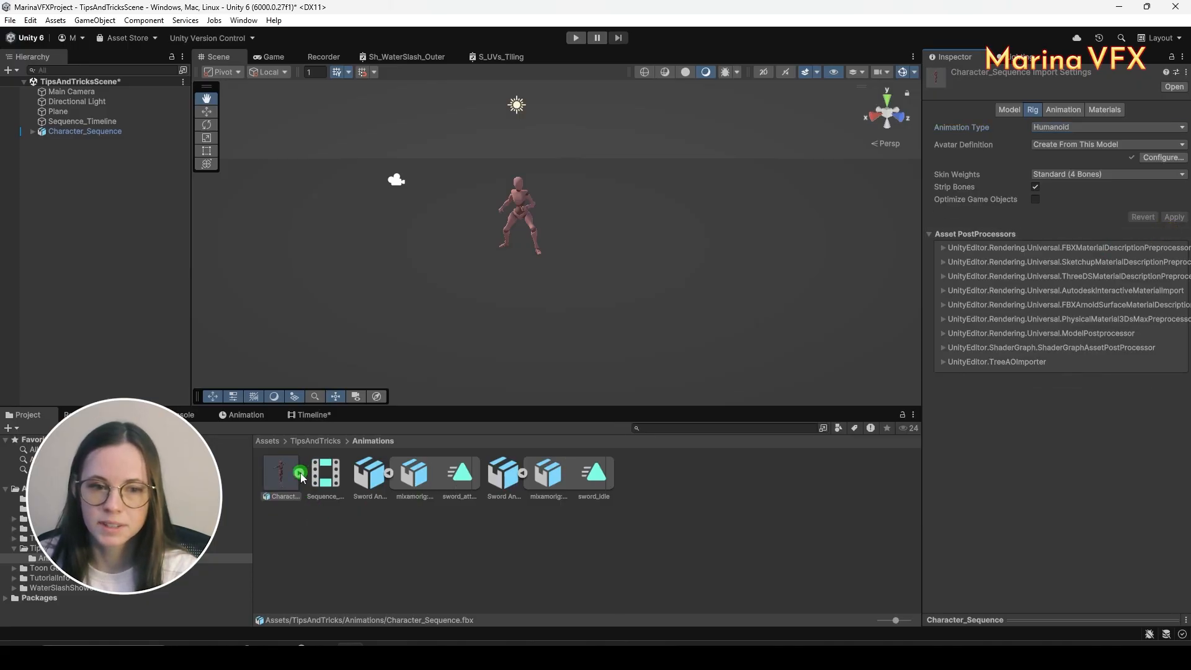
# Examine the avatar inside the Character_Sequence model and the model's rig settings, leaving its sub-assets expanded
pyautogui.click(602, 475)
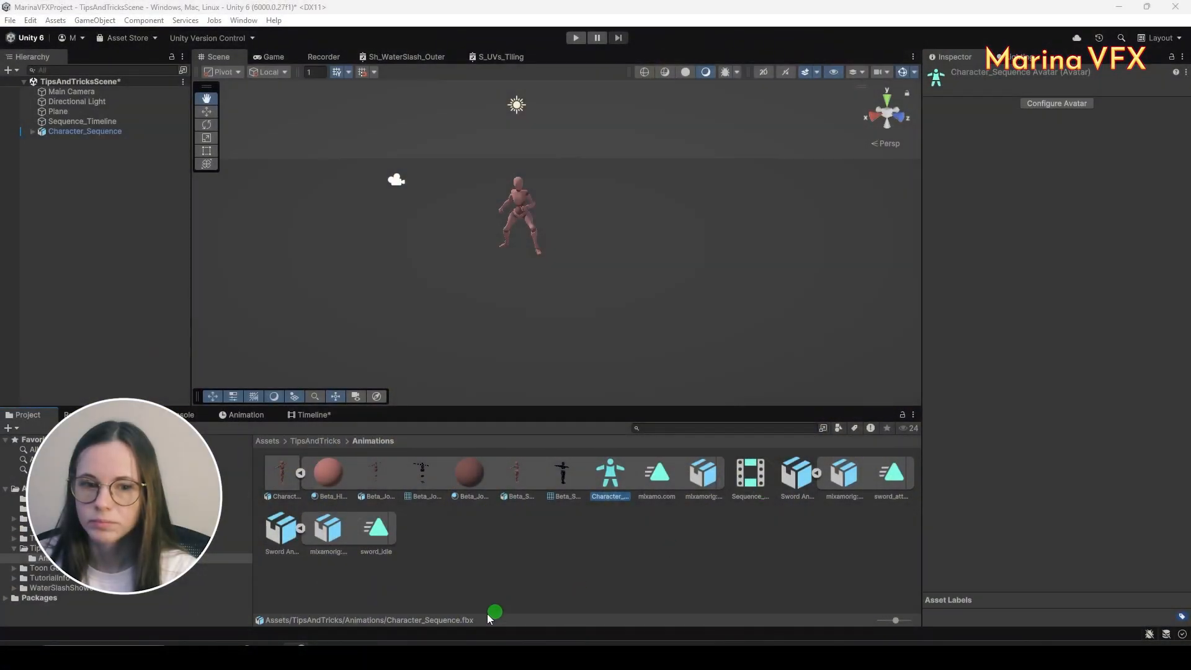
pyautogui.click(282, 475)
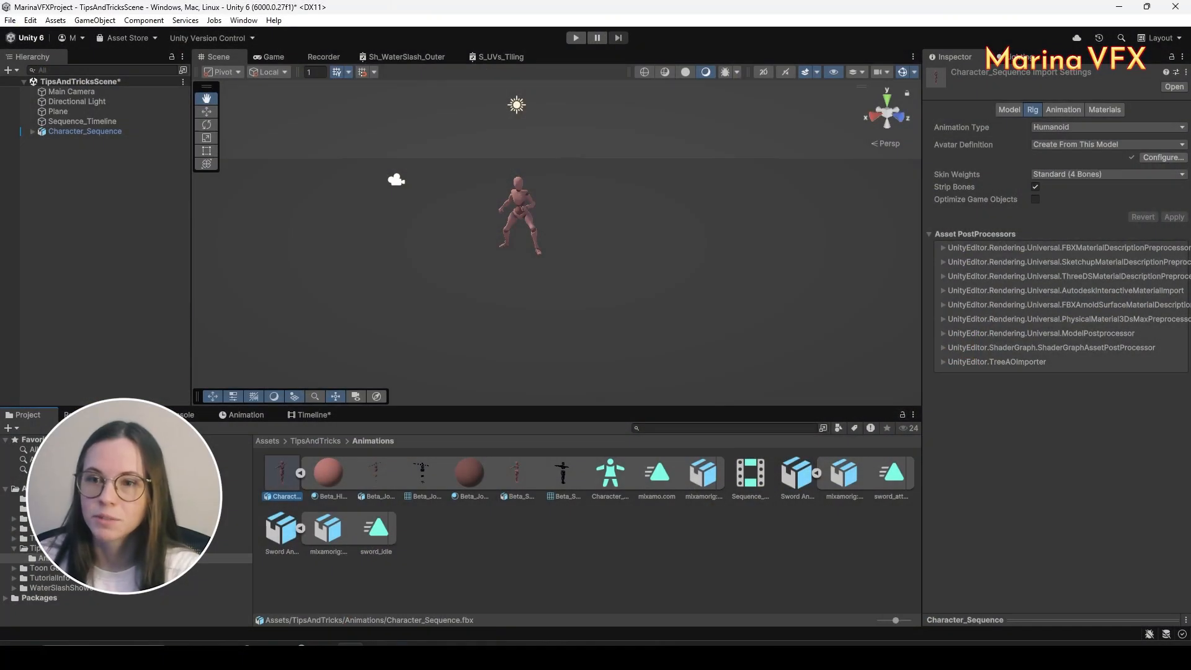
pyautogui.moveTo(1007, 149)
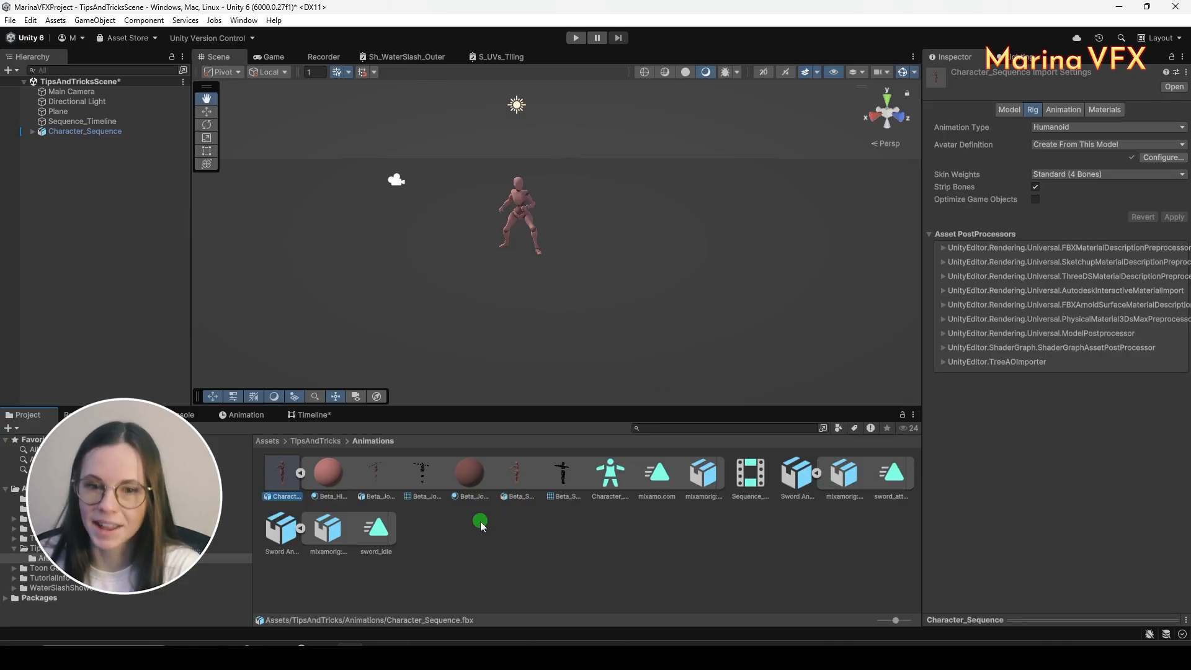
pyautogui.click(605, 477)
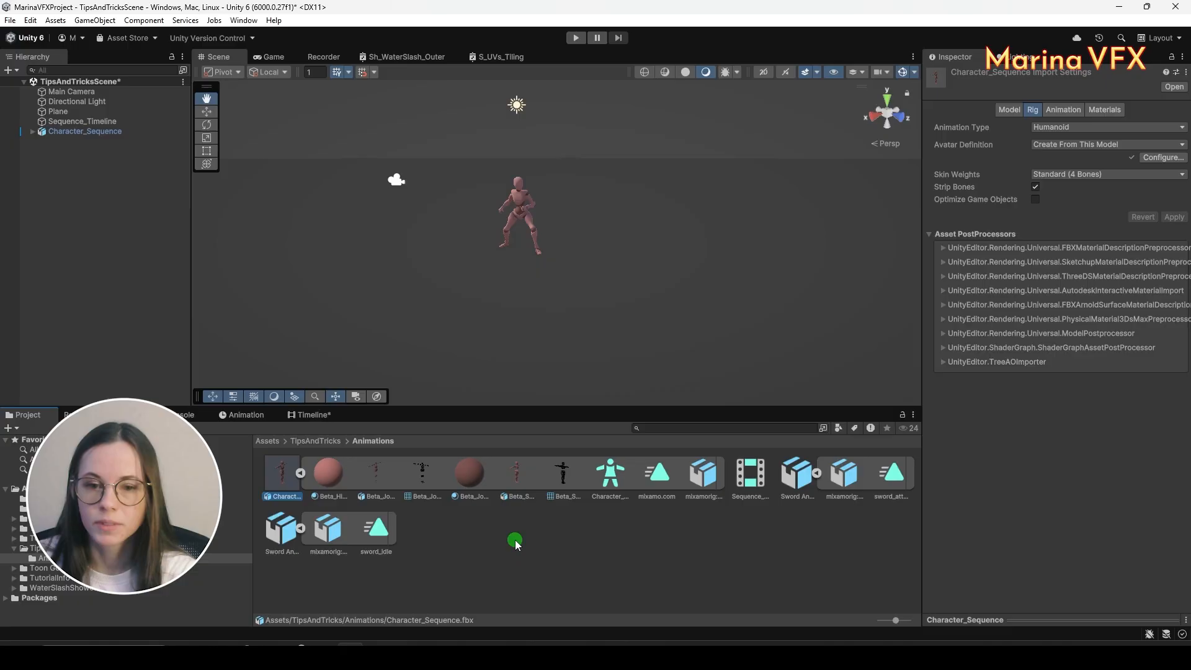
pyautogui.click(300, 473)
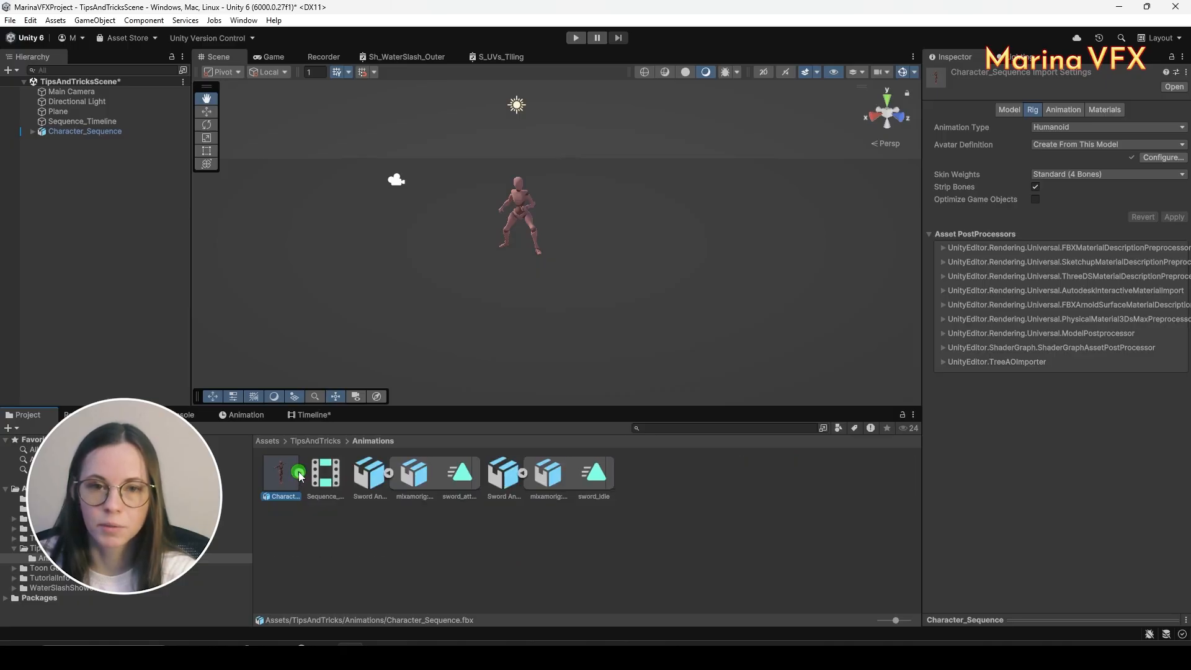
pyautogui.click(299, 473)
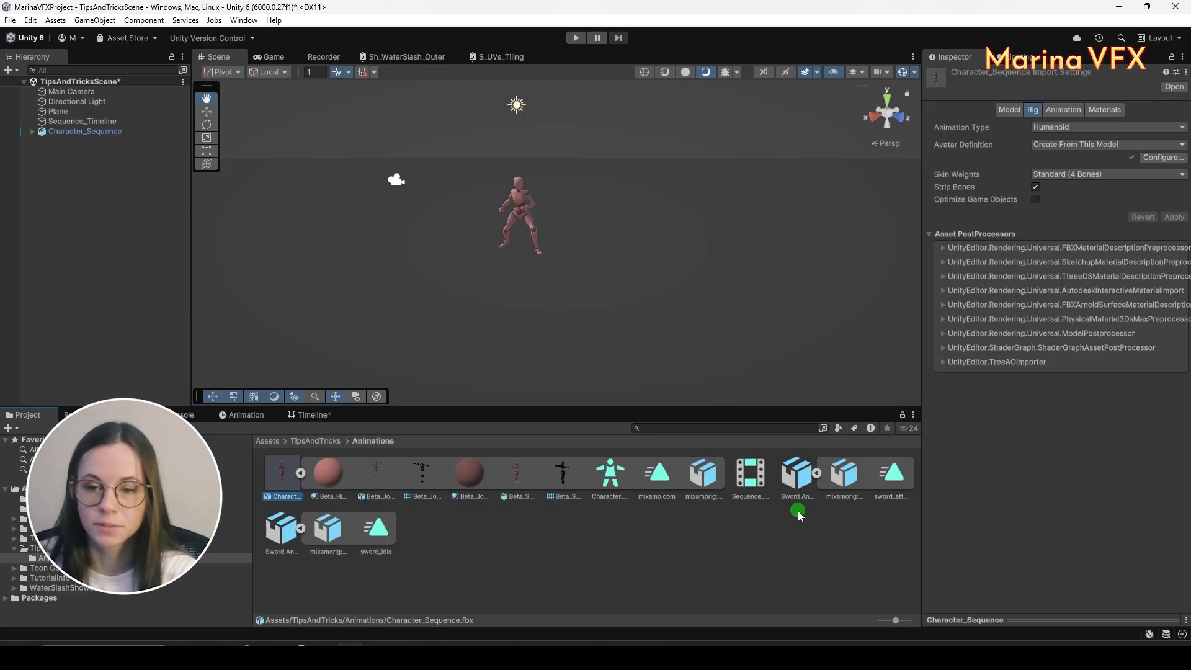
# Set the Sword And Shield Attack rig to Humanoid, copying the avatar from Character_SequenceAvatar, and apply the import settings
pyautogui.click(797, 475)
pyautogui.click(1078, 127)
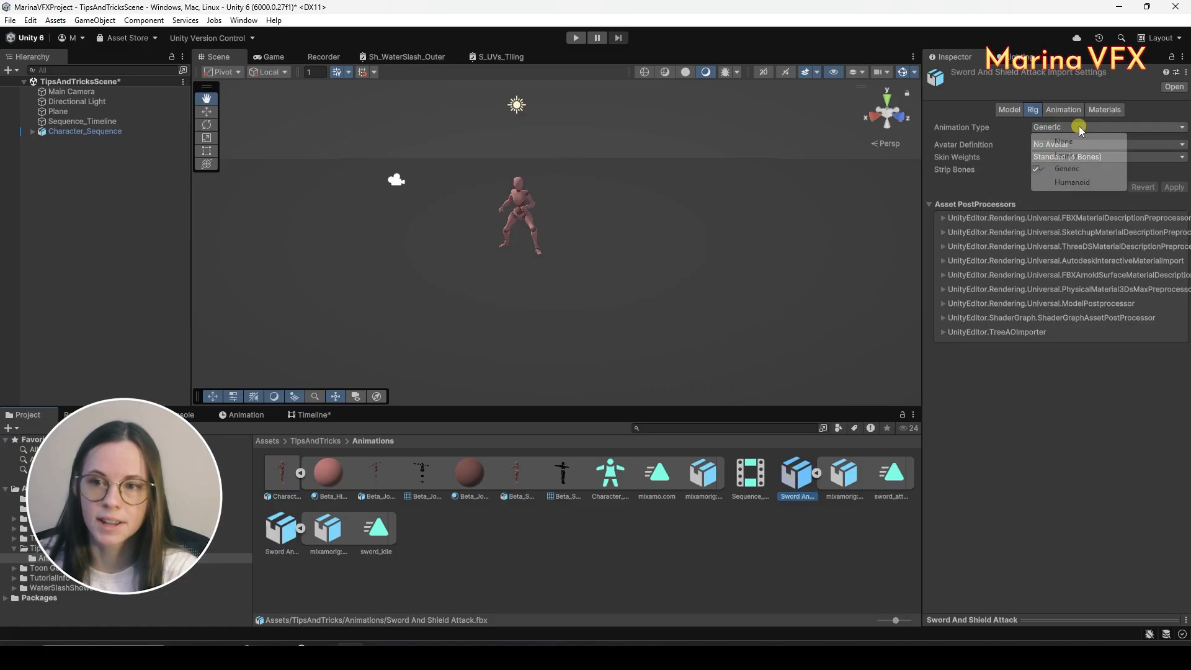
pyautogui.click(1072, 182)
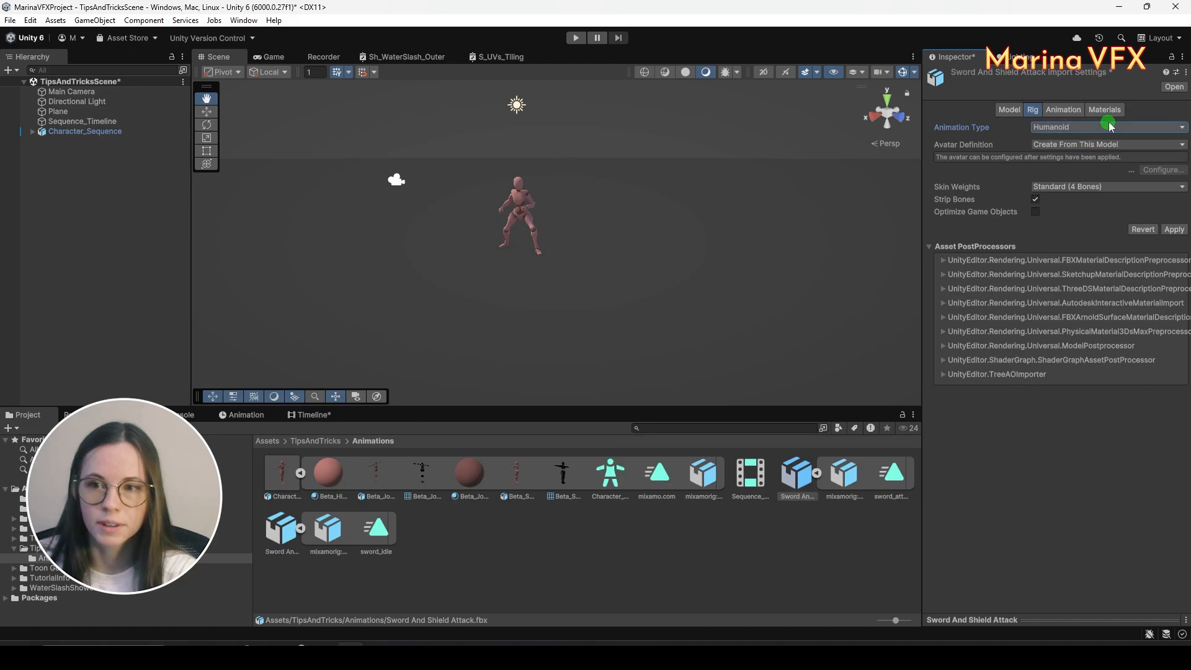
pyautogui.click(1102, 144)
pyautogui.click(1149, 187)
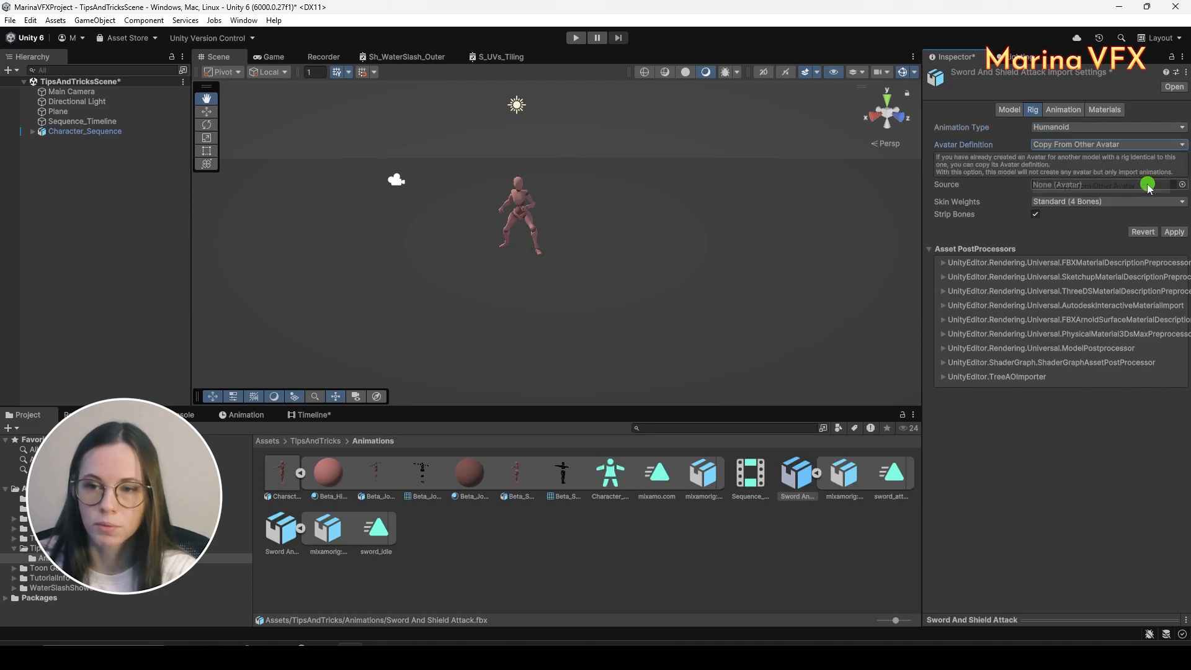
pyautogui.moveTo(607, 473); pyautogui.dragTo(1037, 184)
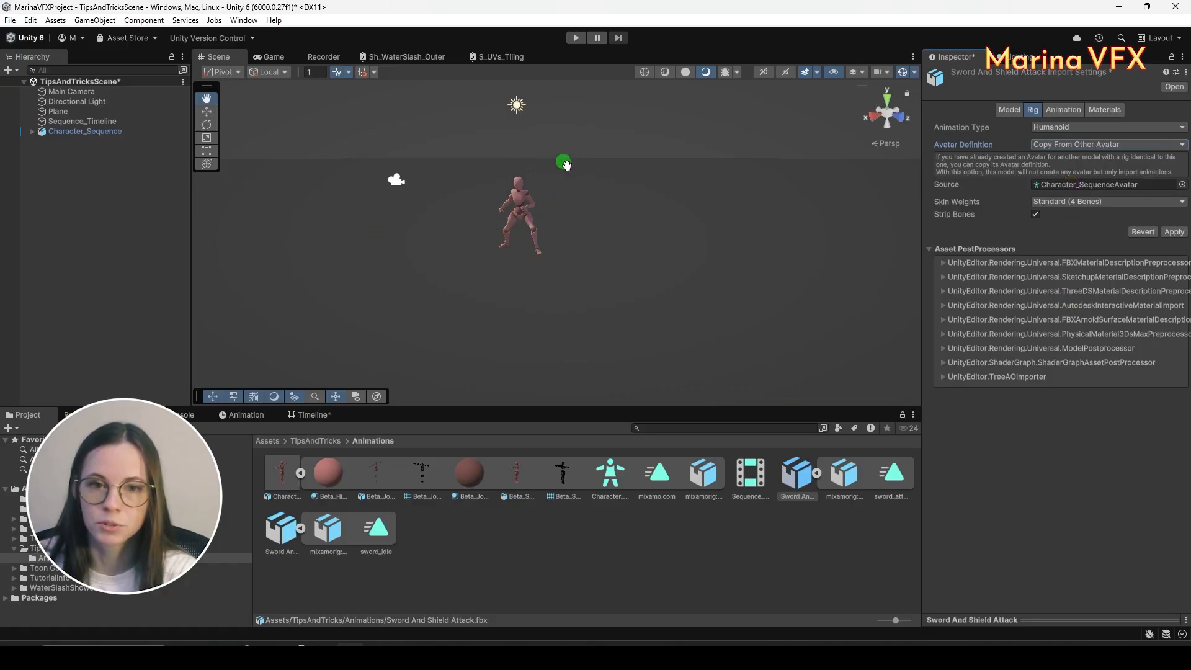
pyautogui.click(1175, 232)
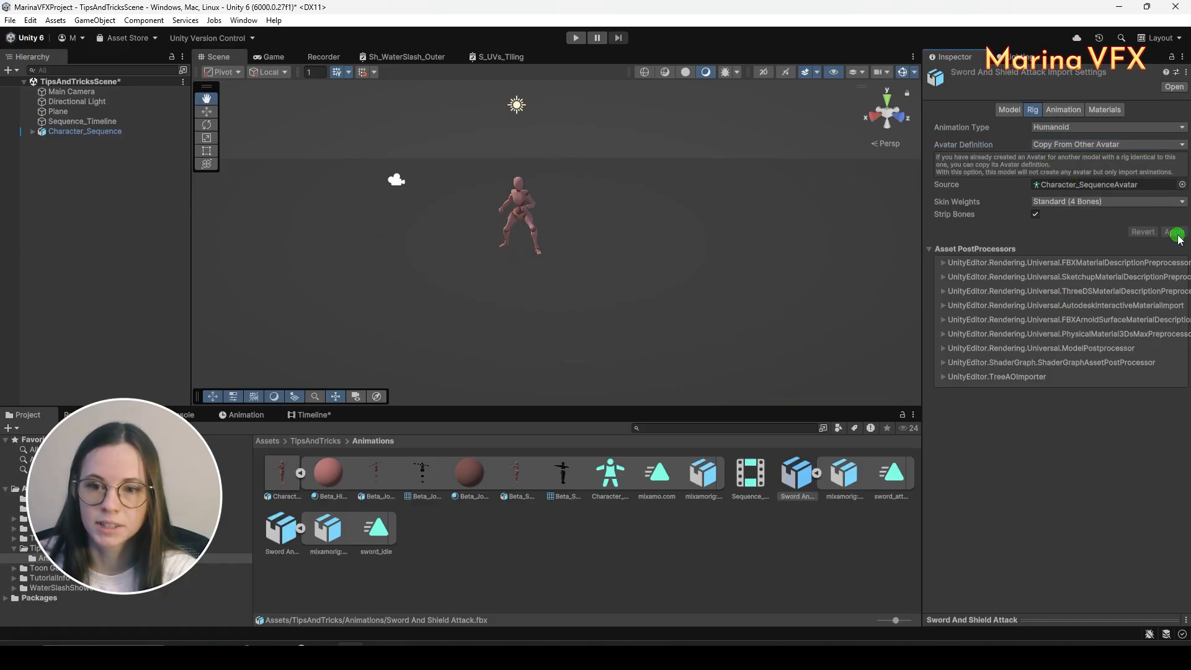
# Set the Sword And Shield Idle rig to Humanoid, copying the avatar from Character_SequenceAvatar, and apply the import settings
pyautogui.click(282, 529)
pyautogui.click(1061, 127)
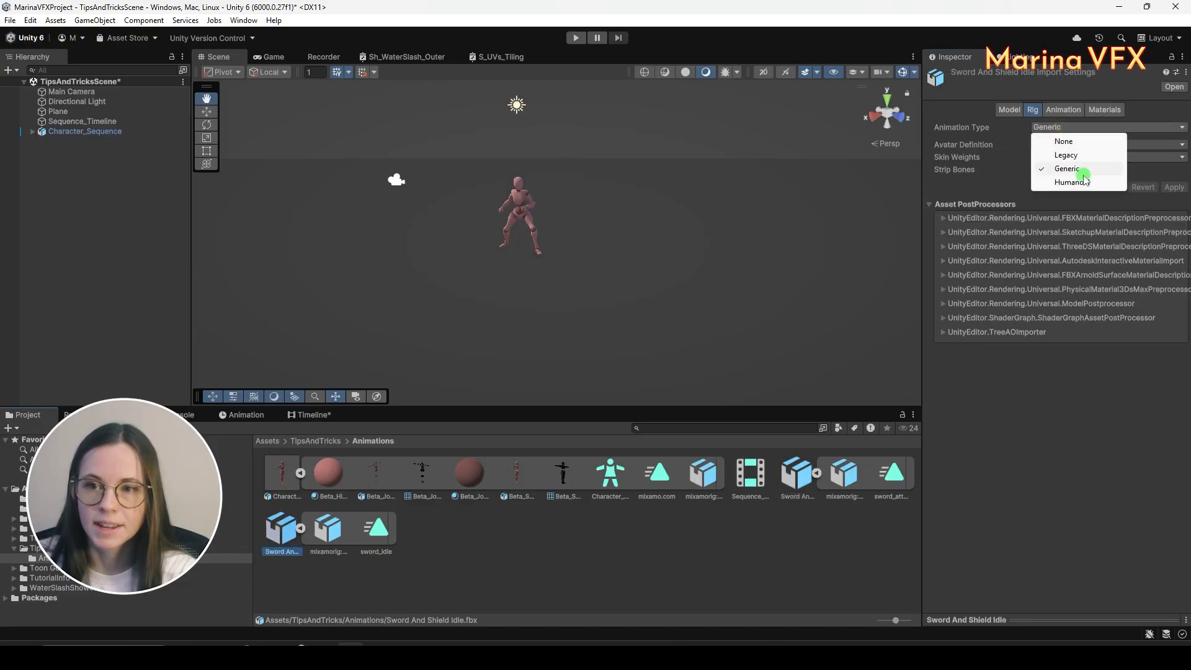
pyautogui.click(1083, 182)
pyautogui.click(1086, 143)
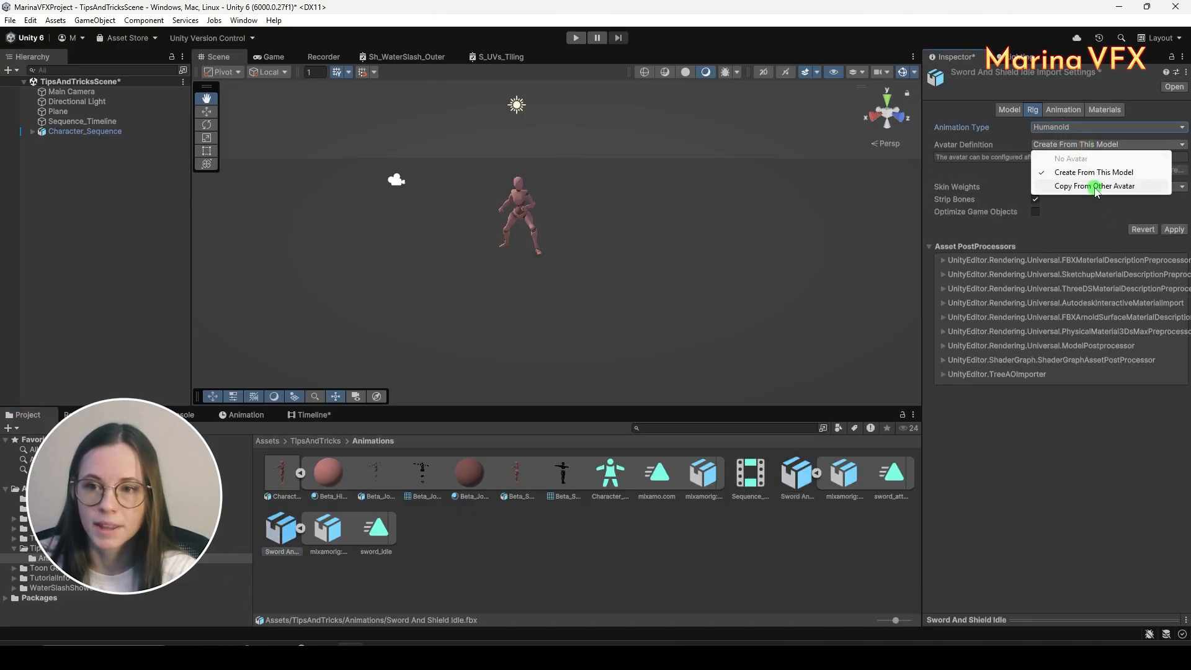
pyautogui.click(1095, 188)
pyautogui.moveTo(611, 475); pyautogui.dragTo(1092, 184)
pyautogui.click(1173, 233)
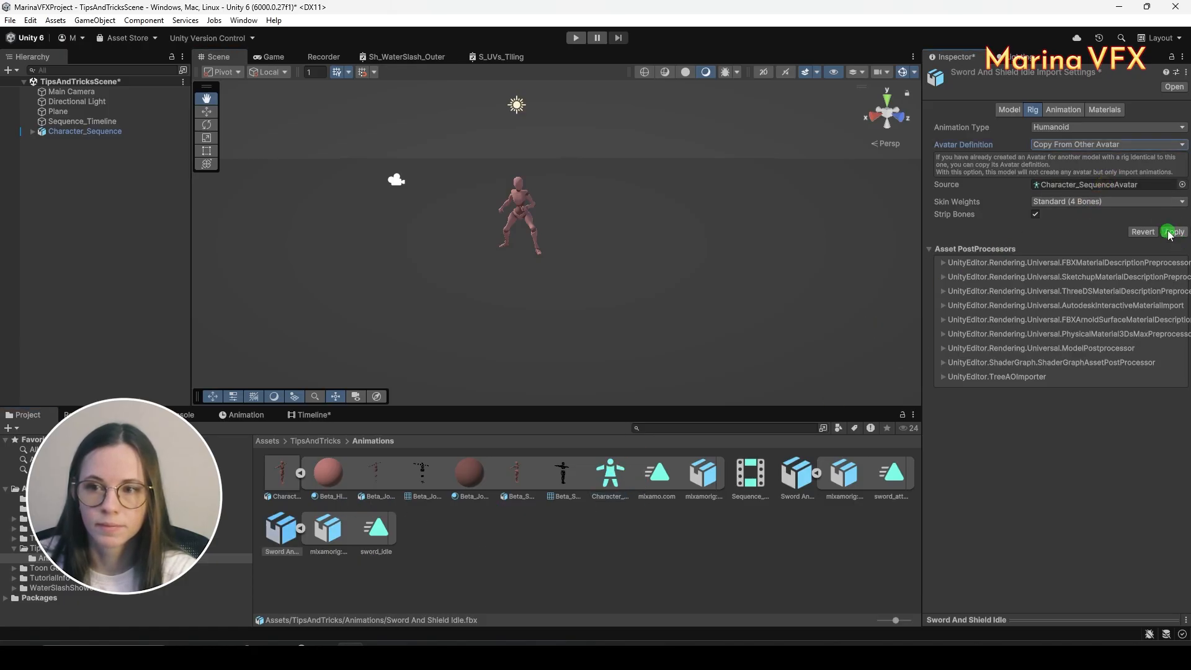
# Scrub the start of the Timeline to check whether Character_Sequence plays the sword_idle clip
pyautogui.click(18, 417)
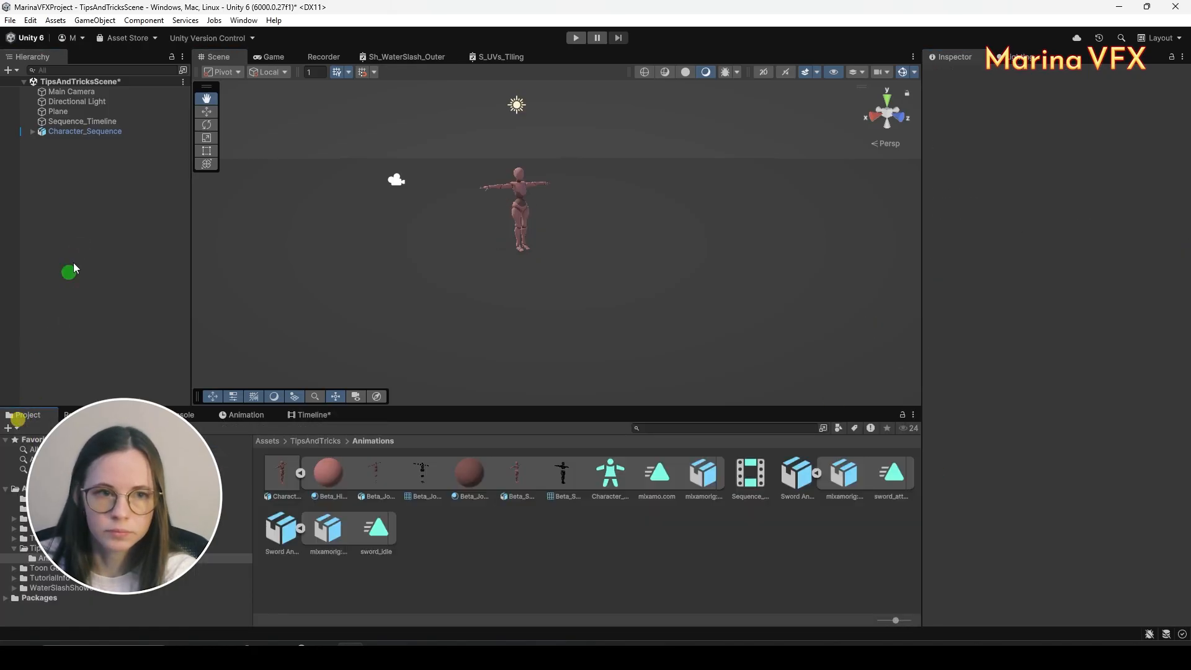
pyautogui.click(86, 131)
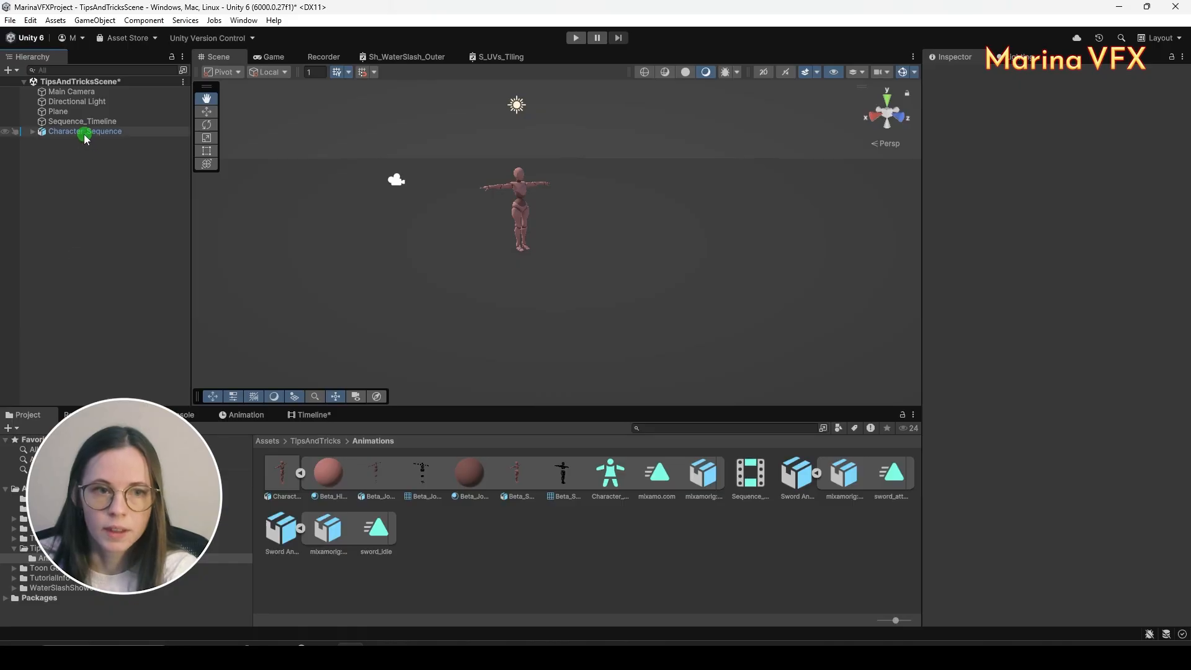
pyautogui.click(314, 416)
pyautogui.moveTo(280, 450); pyautogui.dragTo(300, 467)
pyautogui.click(300, 467)
pyautogui.click(261, 518)
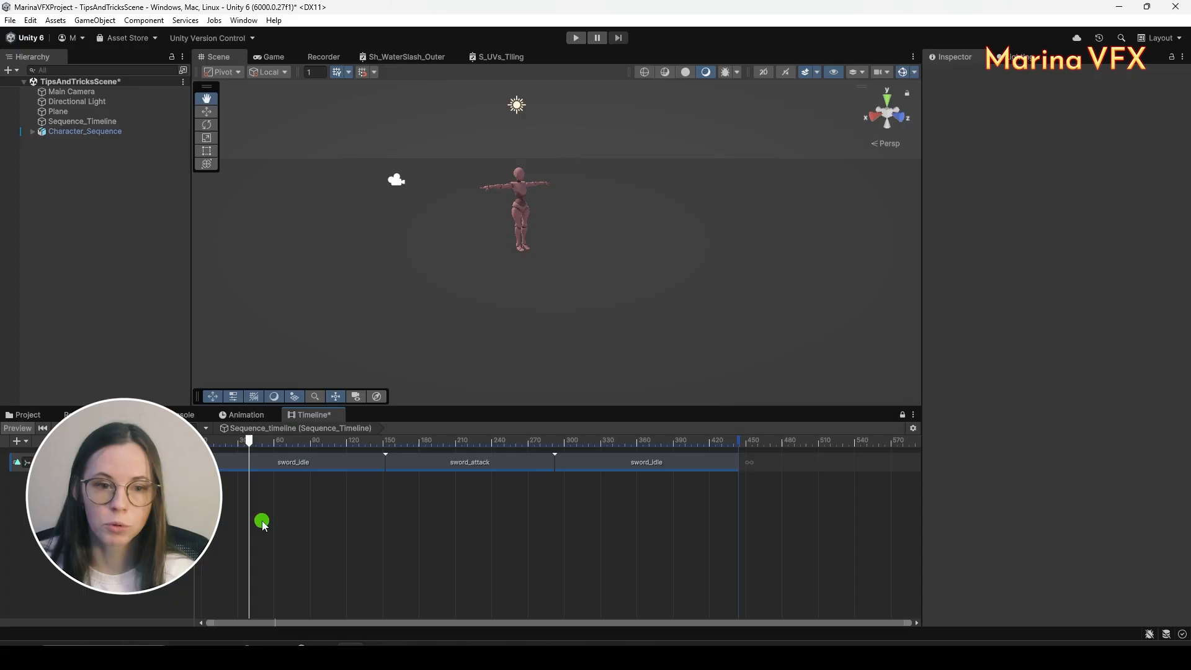
# Assign Character_SequenceAvatar as the Avatar in the Animator of the Character_Sequence object
pyautogui.click(22, 415)
pyautogui.click(107, 131)
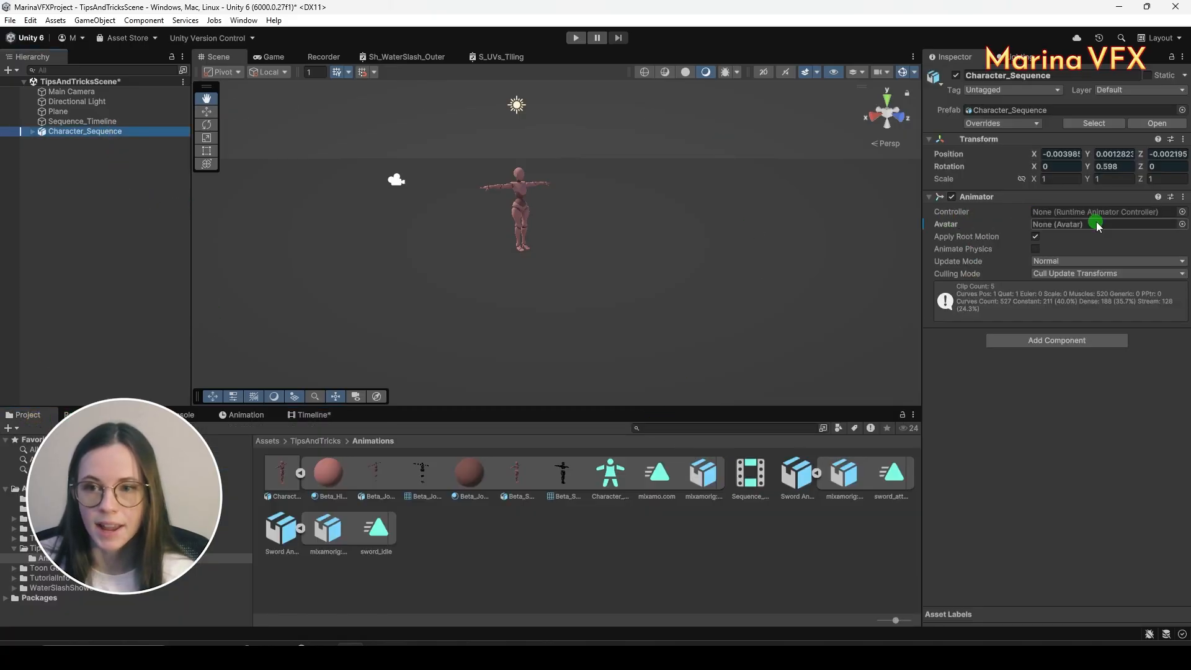
pyautogui.click(620, 484)
pyautogui.moveTo(1076, 236); pyautogui.dragTo(1077, 224)
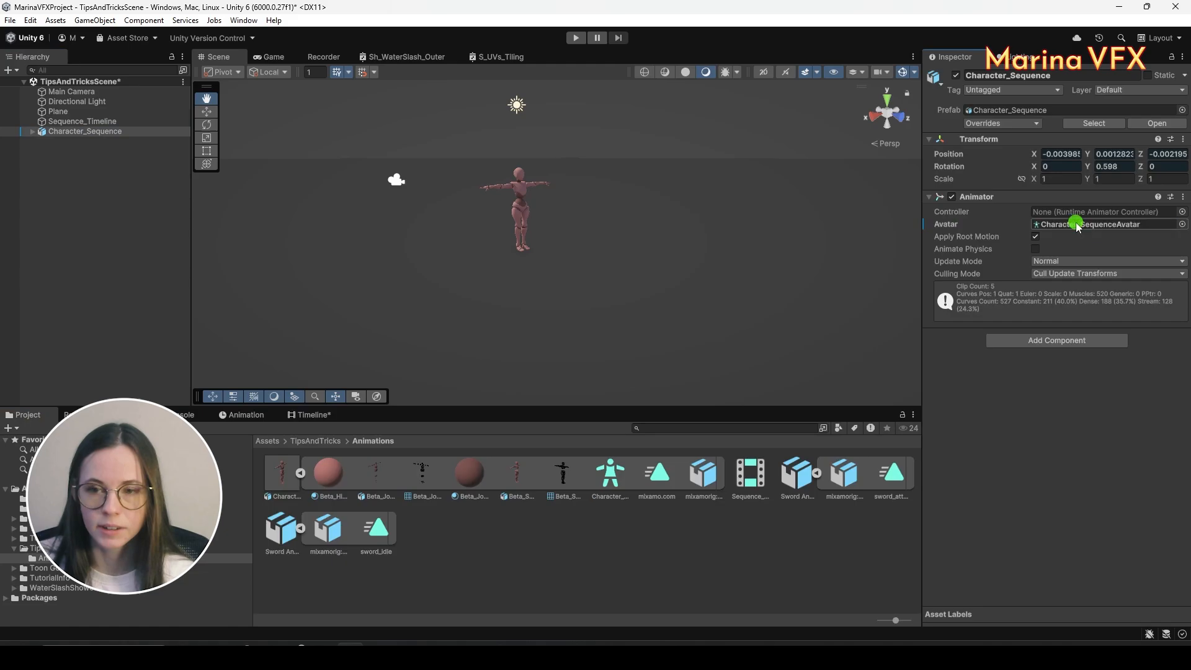
# Scrub through the first sword_idle clip and play the Timeline from its first frame
pyautogui.click(309, 414)
pyautogui.click(245, 441)
pyautogui.moveTo(246, 442); pyautogui.dragTo(275, 461)
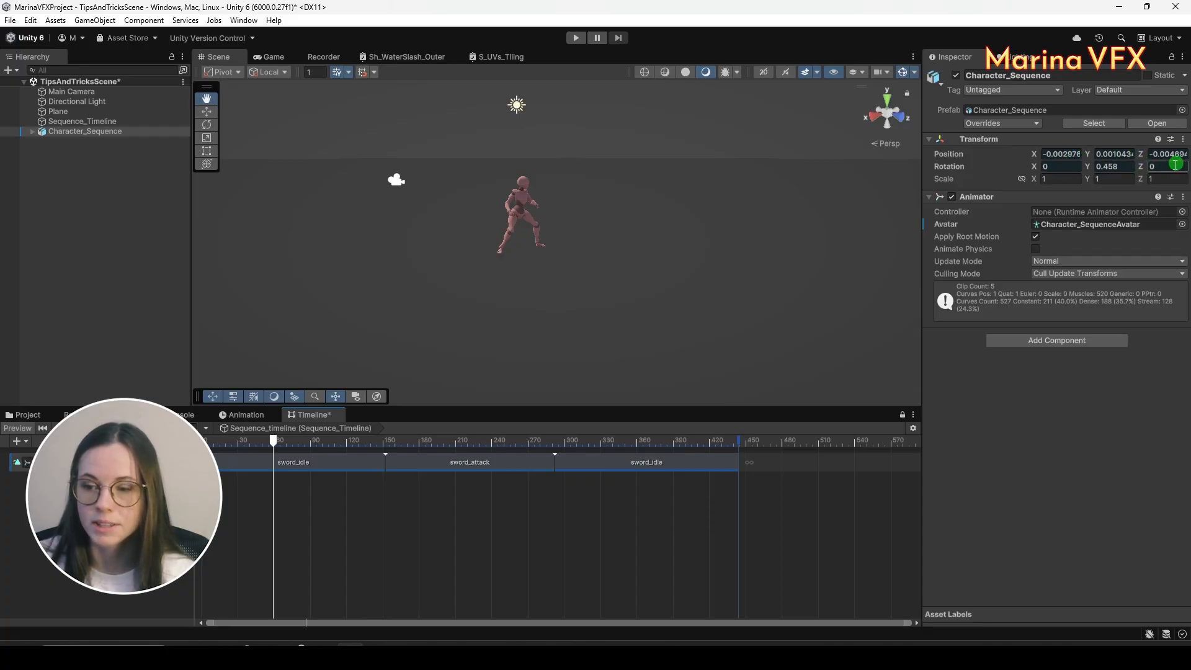
pyautogui.click(42, 428)
pyautogui.click(56, 428)
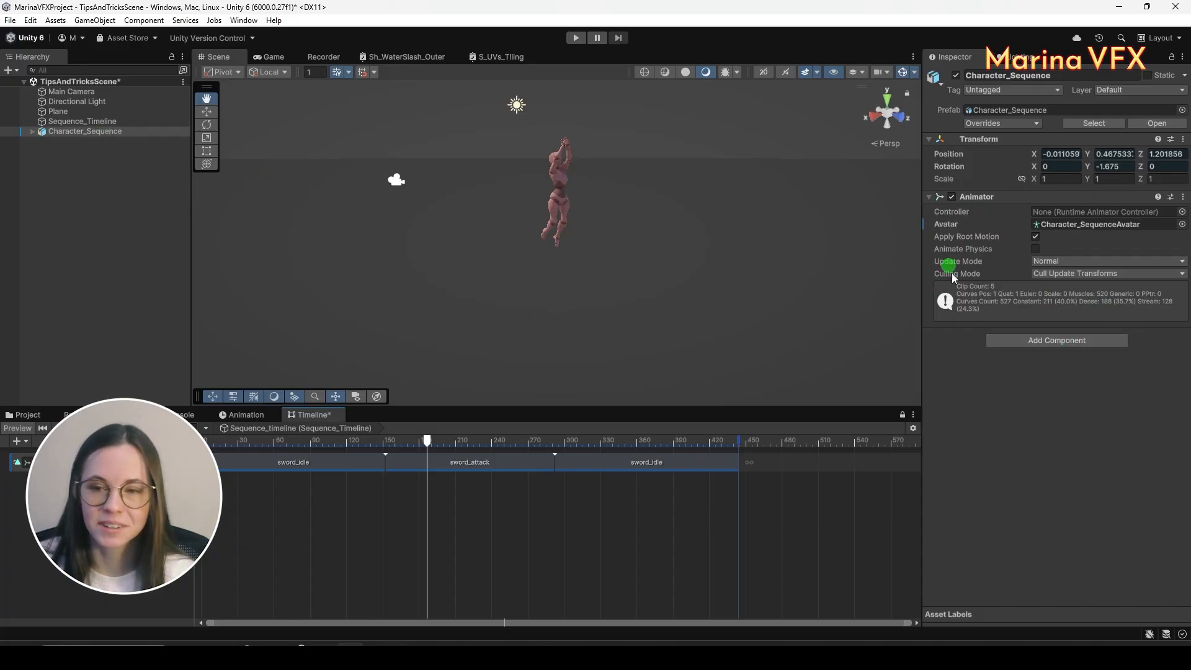
# Try adding a Capsule Collider component to Character_Sequence
pyautogui.click(1055, 340)
pyautogui.write('collid')
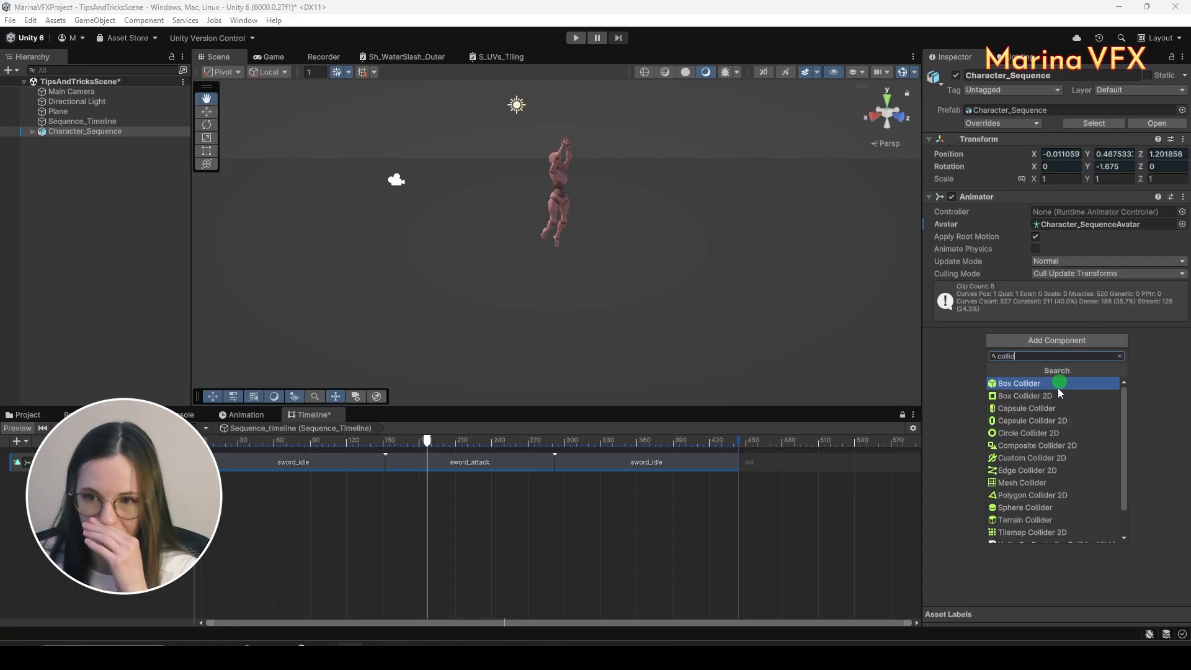
pyautogui.click(1035, 409)
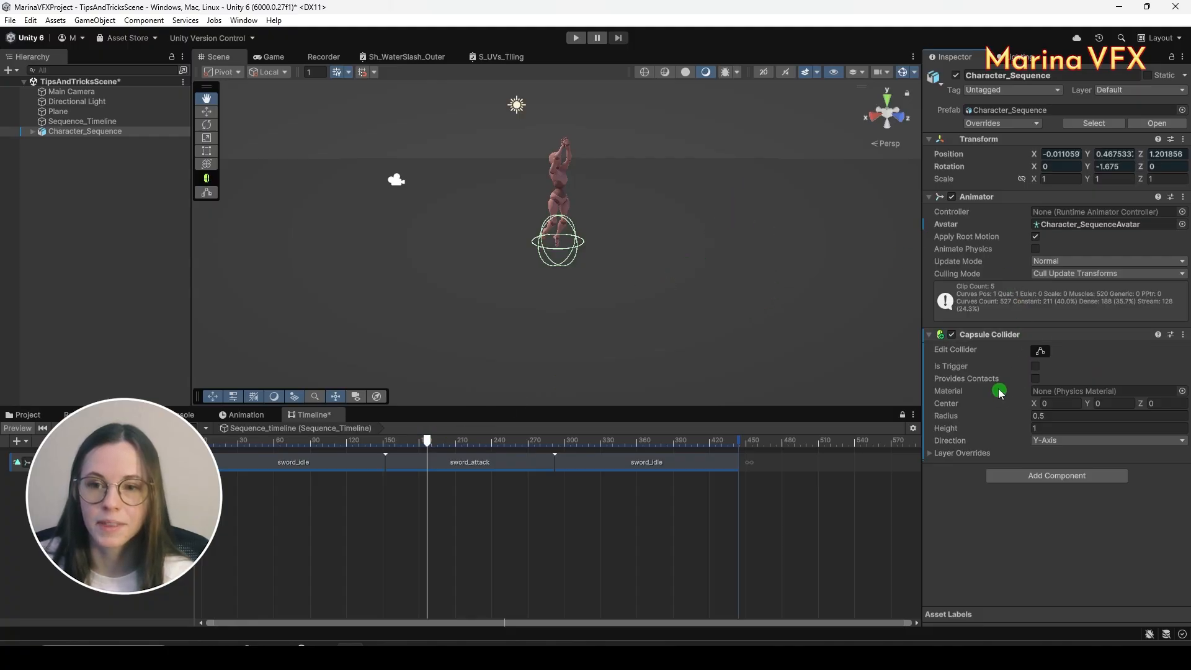
# Match the offsets of the last sword_idle clip to the preceding sword_attack clip
pyautogui.moveTo(414, 442); pyautogui.dragTo(498, 442)
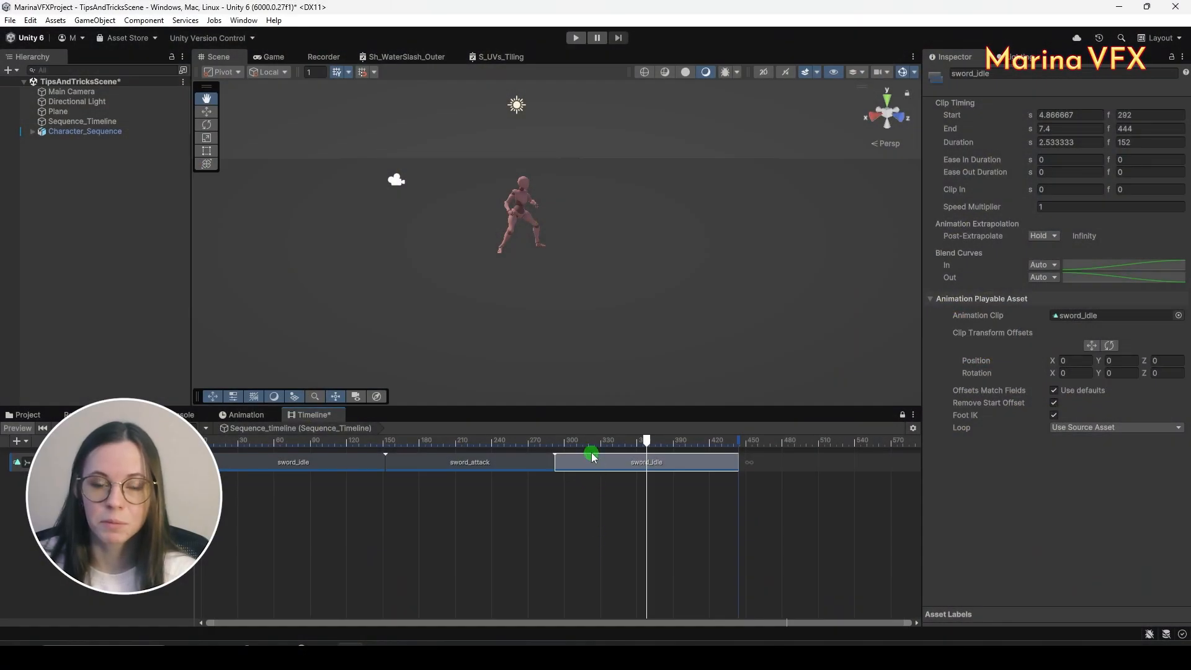
pyautogui.click(530, 439)
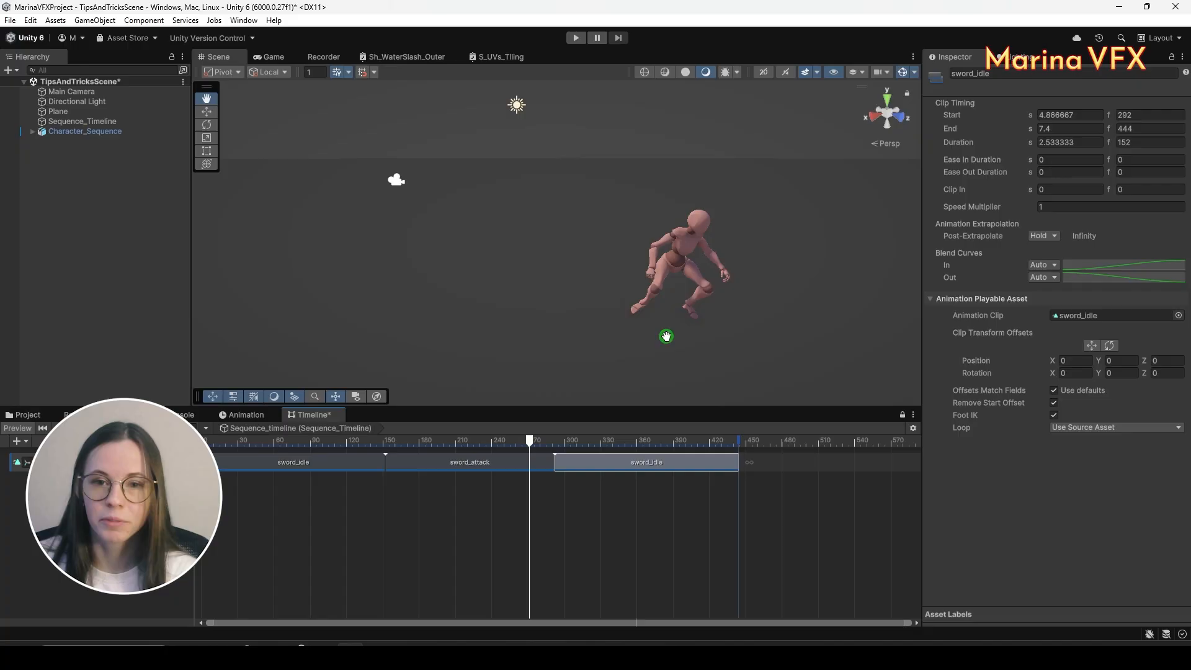
pyautogui.moveTo(570, 443); pyautogui.dragTo(581, 441)
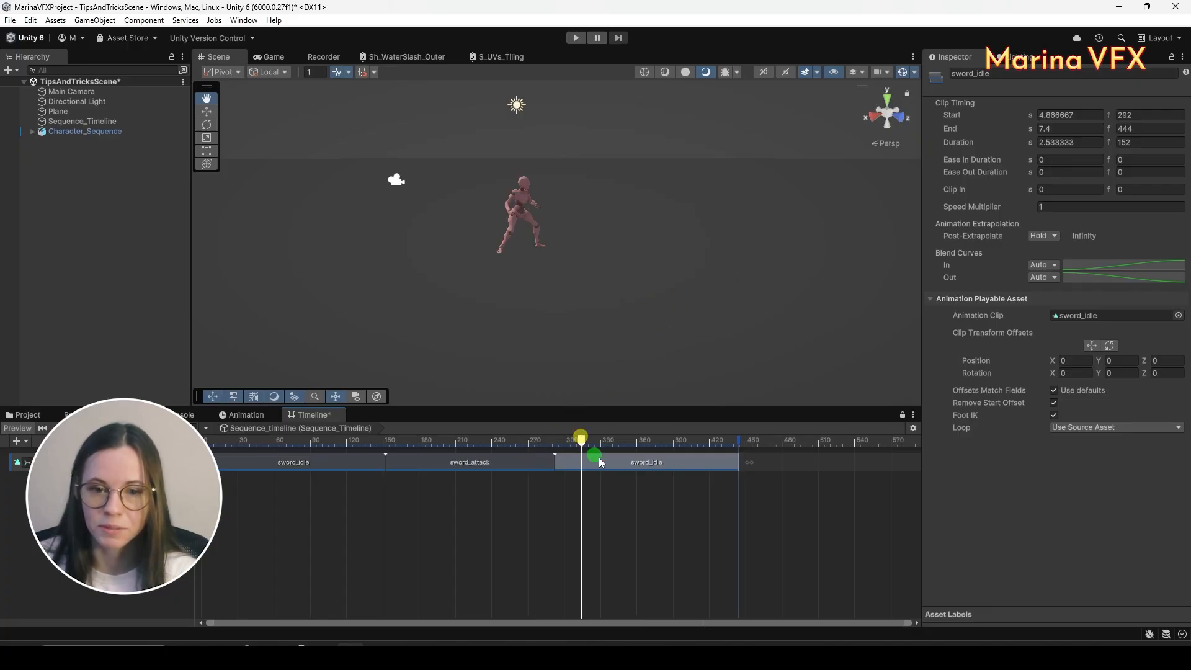
pyautogui.rightClick(606, 460)
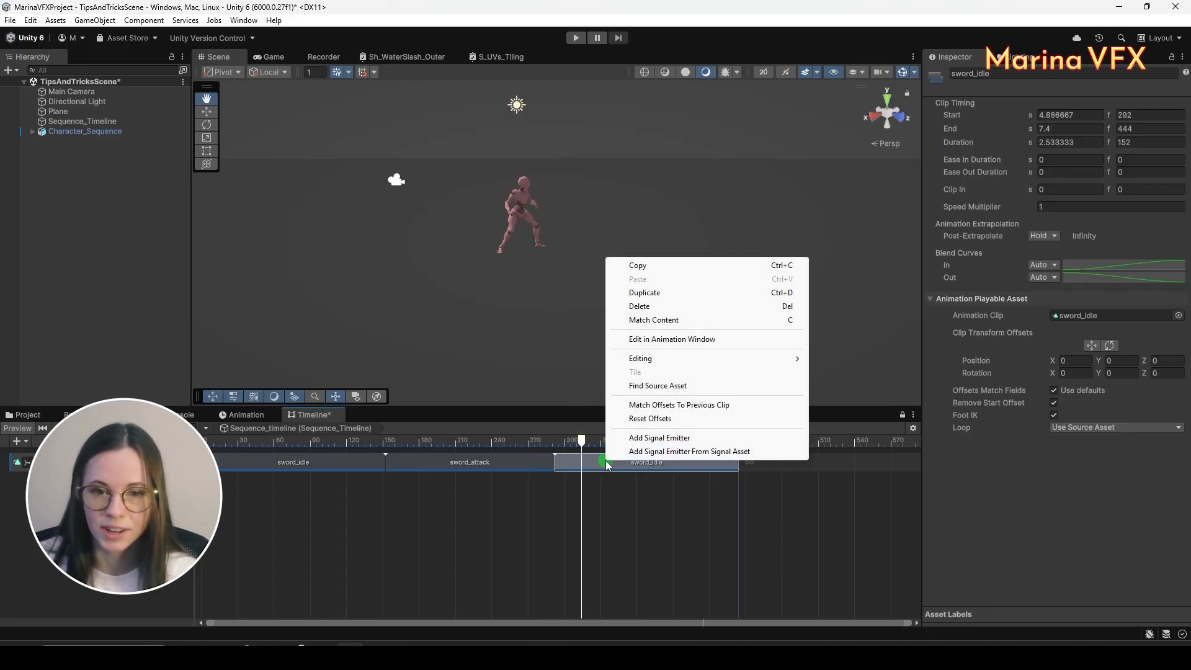
pyautogui.click(746, 411)
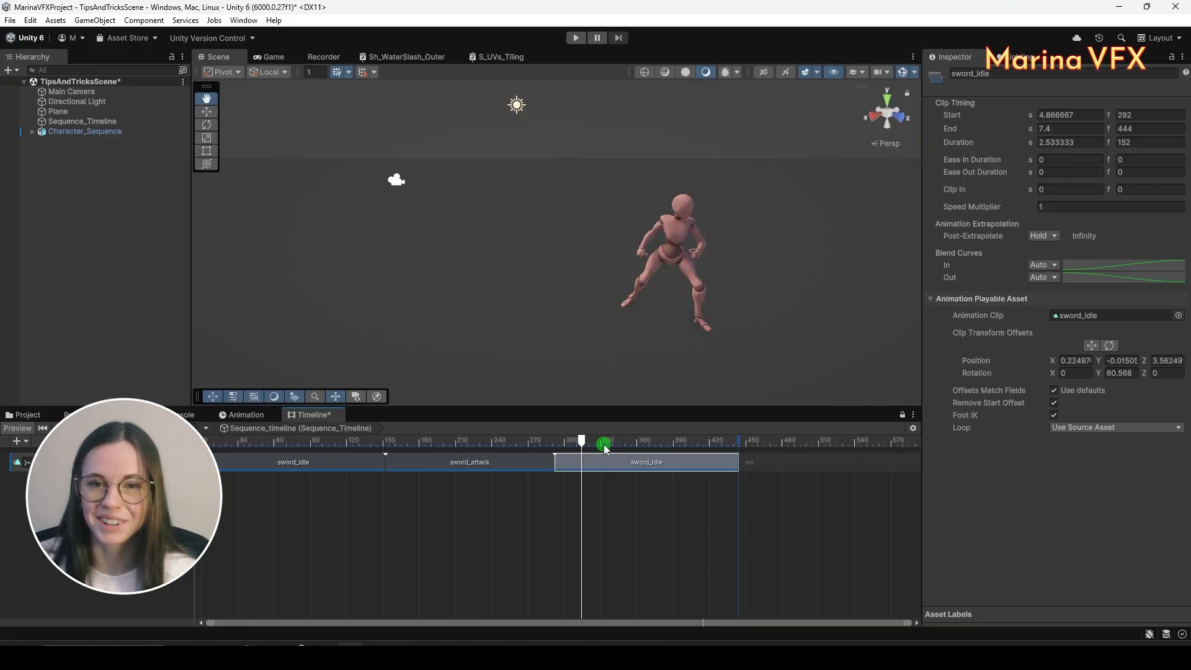
# Compare the transform of Character_Sequence and the last clip's offsets on both sides of the sword_attack to sword_idle transition
pyautogui.click(512, 440)
pyautogui.moveTo(512, 441)
pyautogui.mouseDown()
pyautogui.moveTo(553, 445)
pyautogui.moveTo(528, 445)
pyautogui.mouseUp()
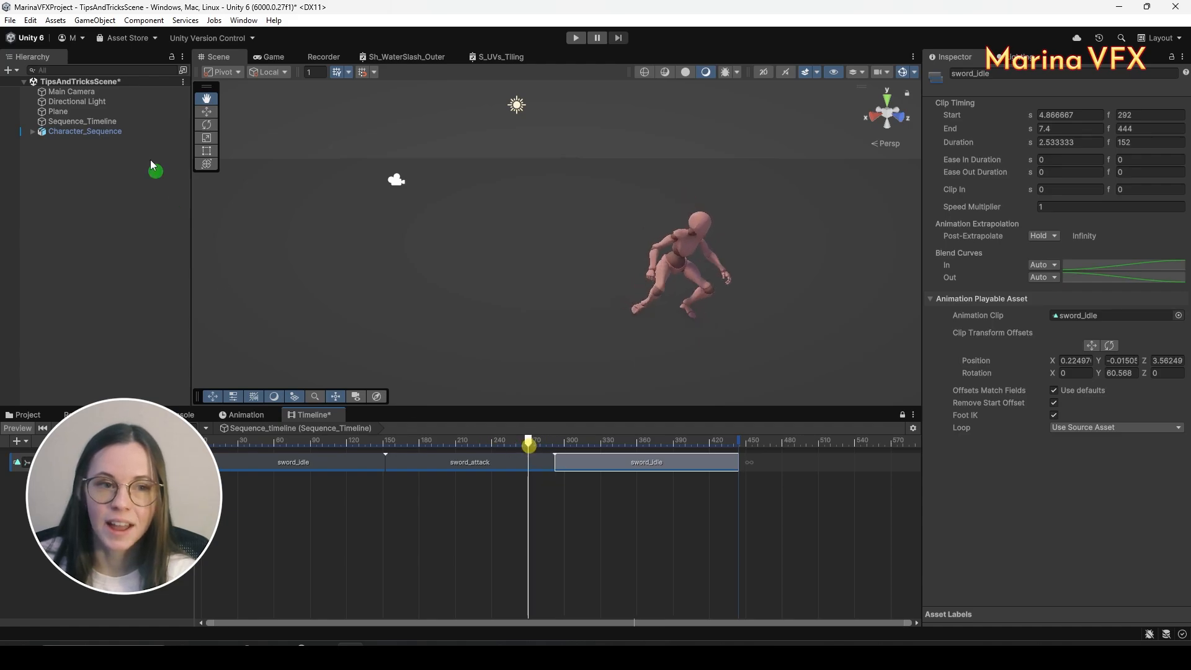
pyautogui.click(93, 134)
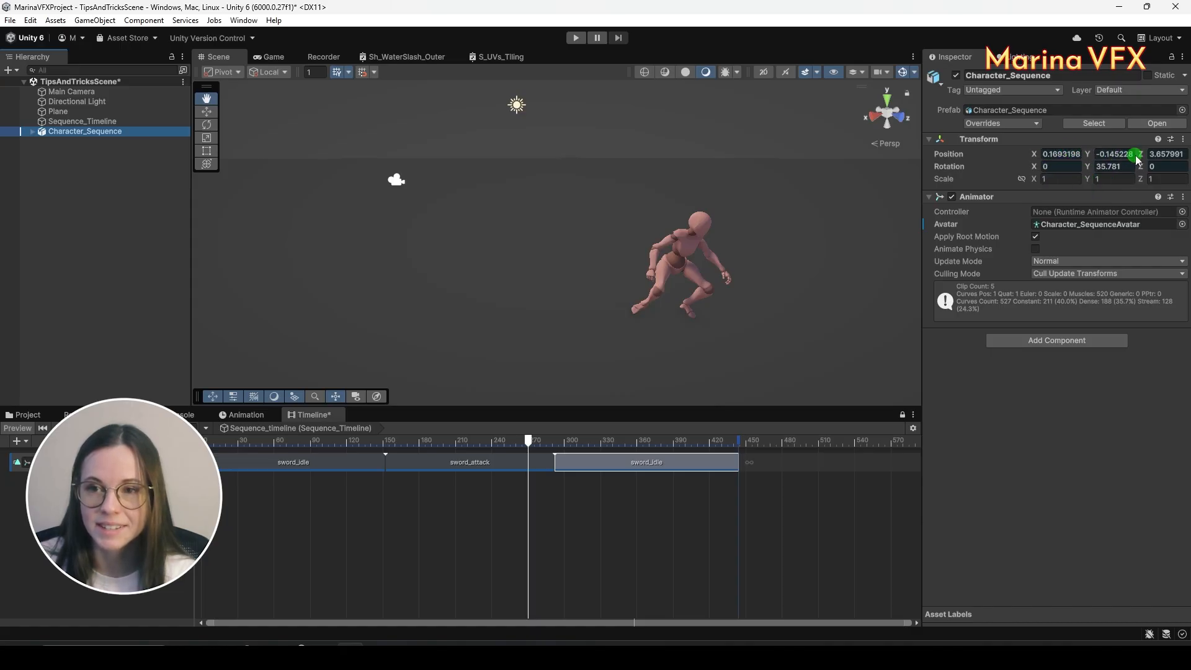
pyautogui.click(524, 428)
pyautogui.moveTo(529, 440); pyautogui.dragTo(580, 441)
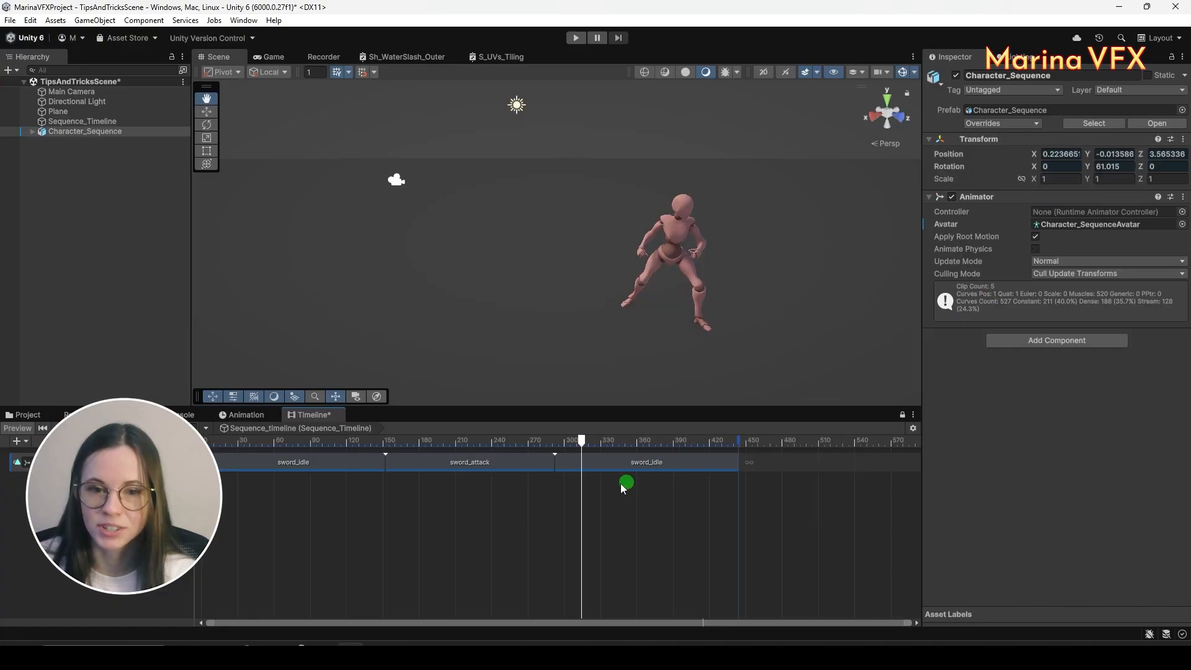
pyautogui.click(597, 472)
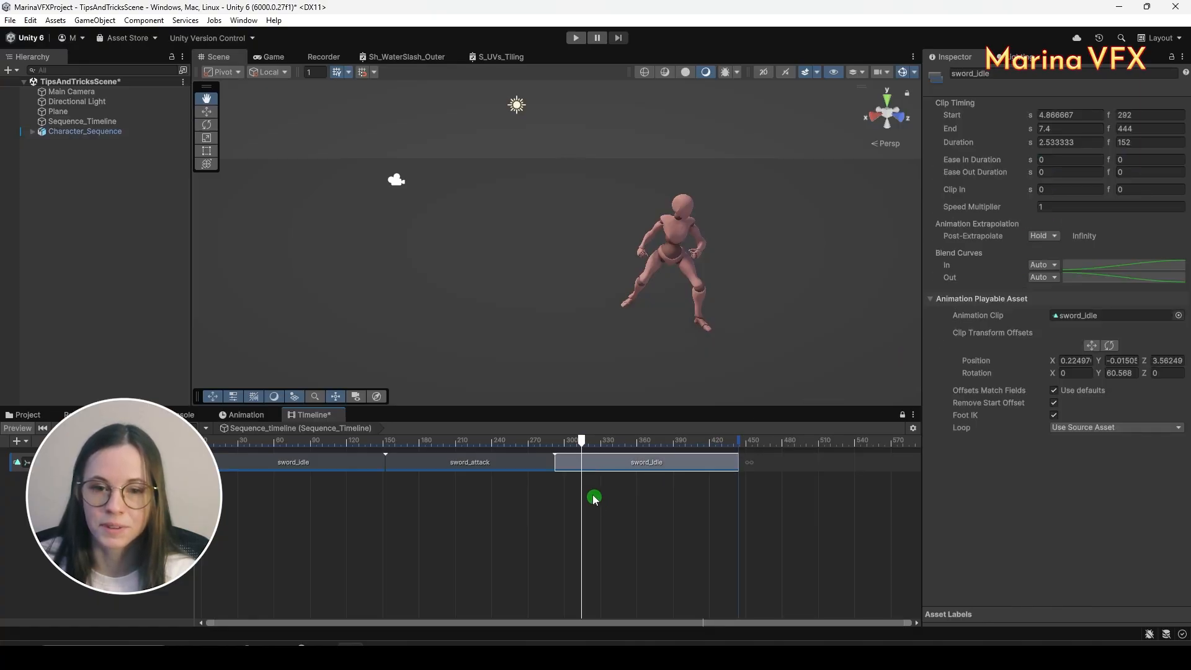
pyautogui.click(56, 131)
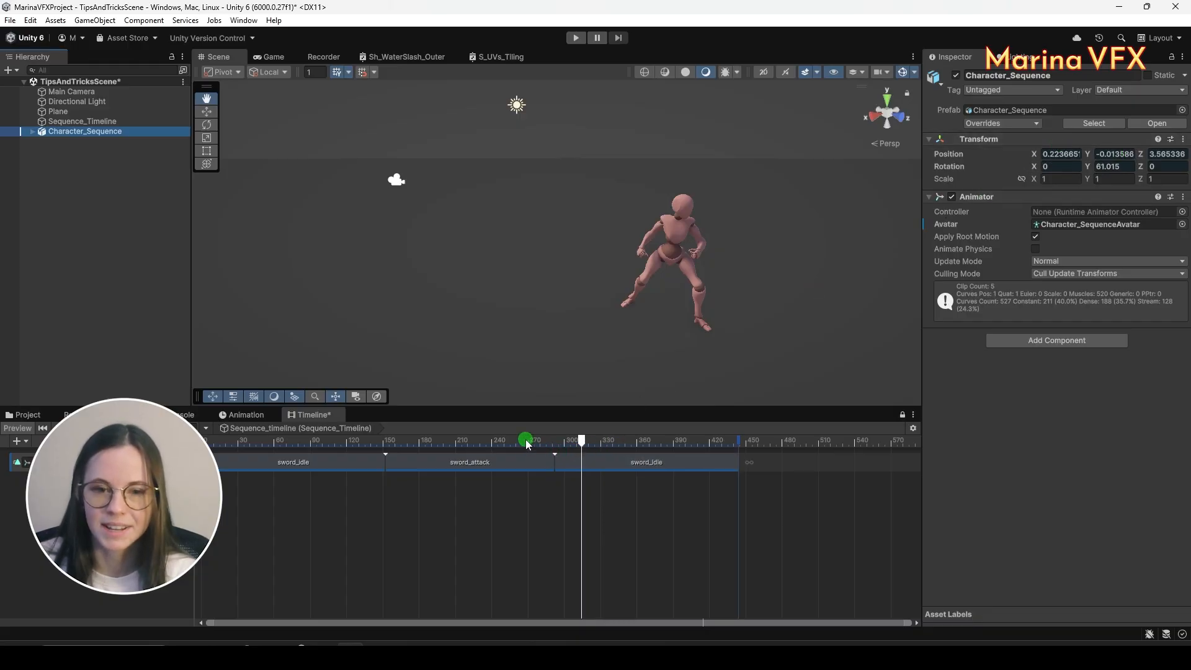
# Replay the Timeline from its start and examine the transition from the first sword_idle clip to sword_attack
pyautogui.moveTo(526, 443); pyautogui.dragTo(202, 474)
pyautogui.press('space')
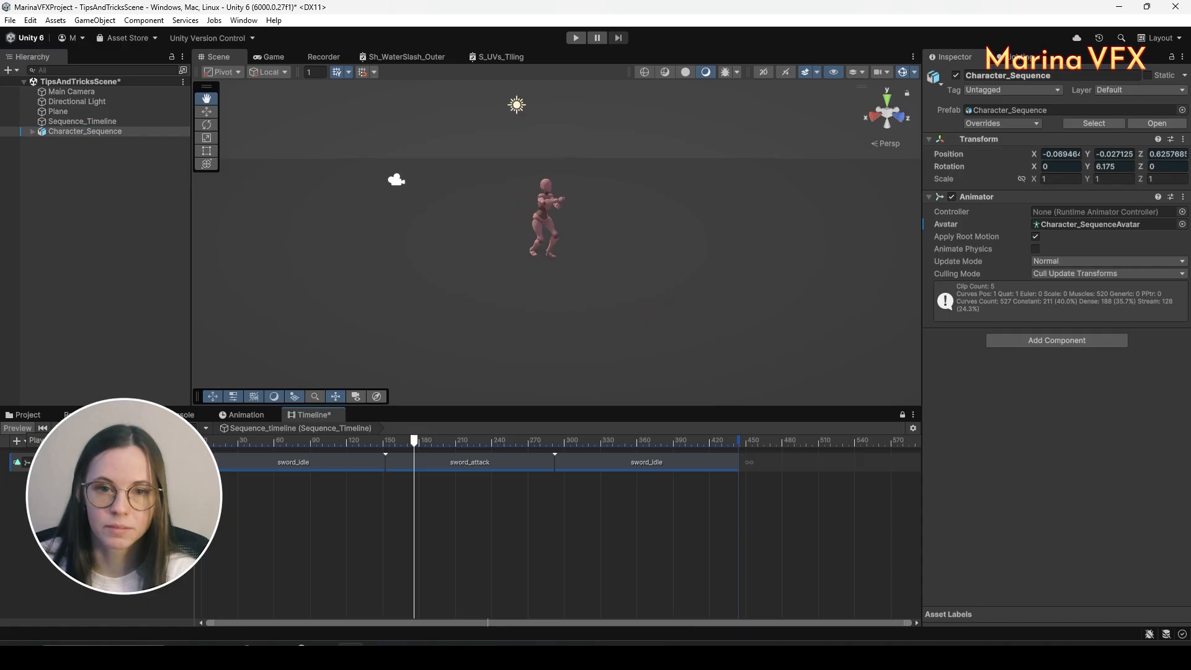
pyautogui.press('space')
pyautogui.click(419, 462)
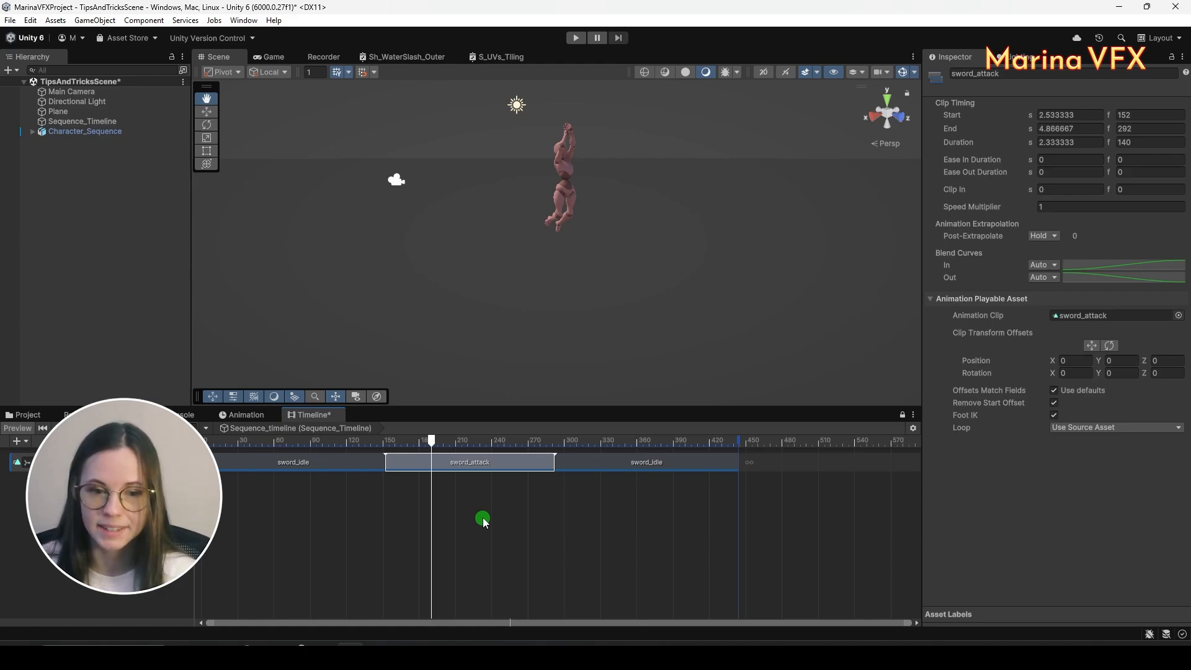
pyautogui.click(404, 436)
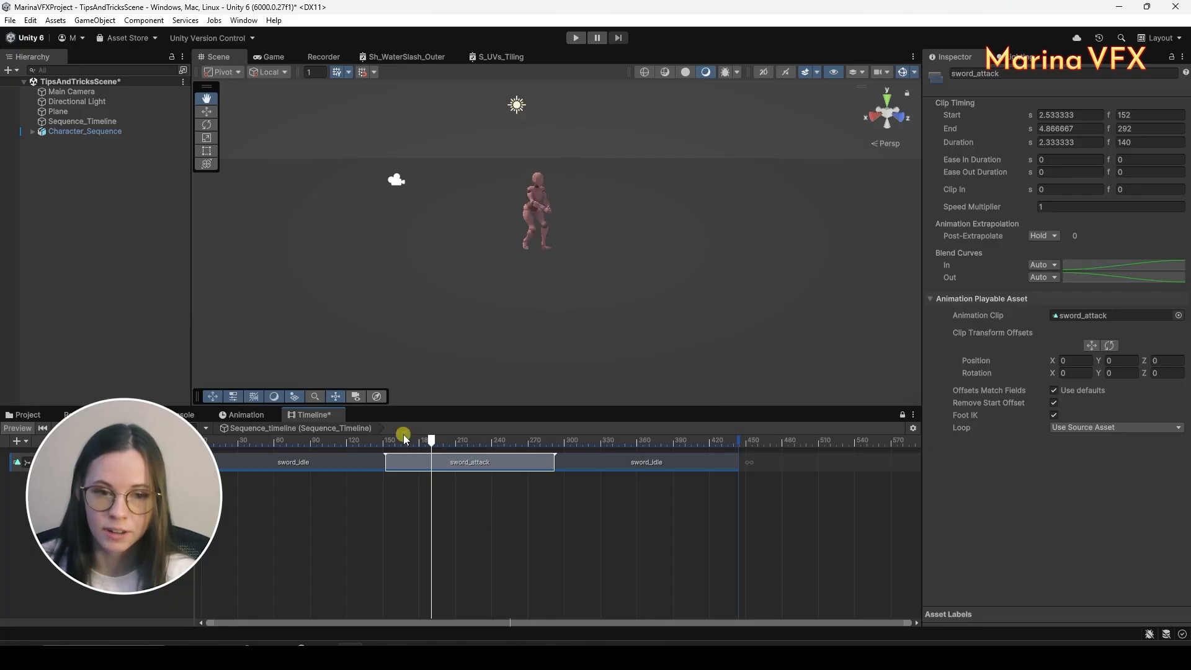
pyautogui.moveTo(398, 439); pyautogui.dragTo(264, 484)
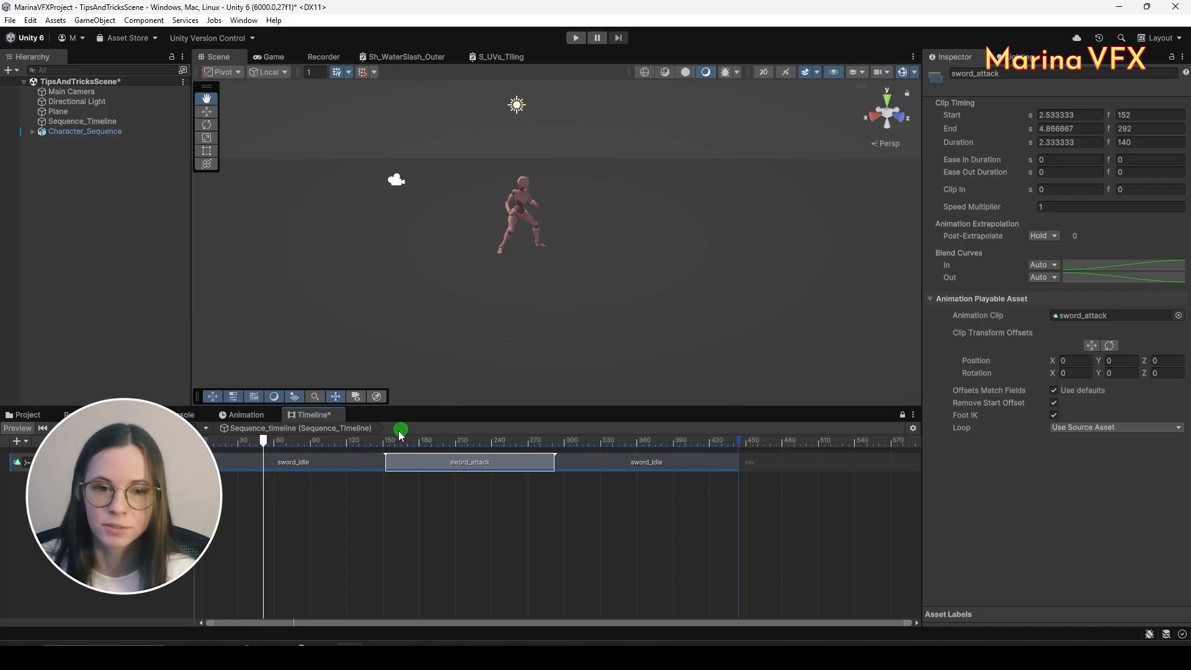
# Overlap sword_attack with the first sword_idle by 15 frames and move the last sword_idle to directly follow sword_attack
pyautogui.moveTo(381, 441)
pyautogui.mouseDown()
pyautogui.moveTo(416, 448)
pyautogui.moveTo(390, 460)
pyautogui.mouseUp()
pyautogui.scroll(4, 595, 215)
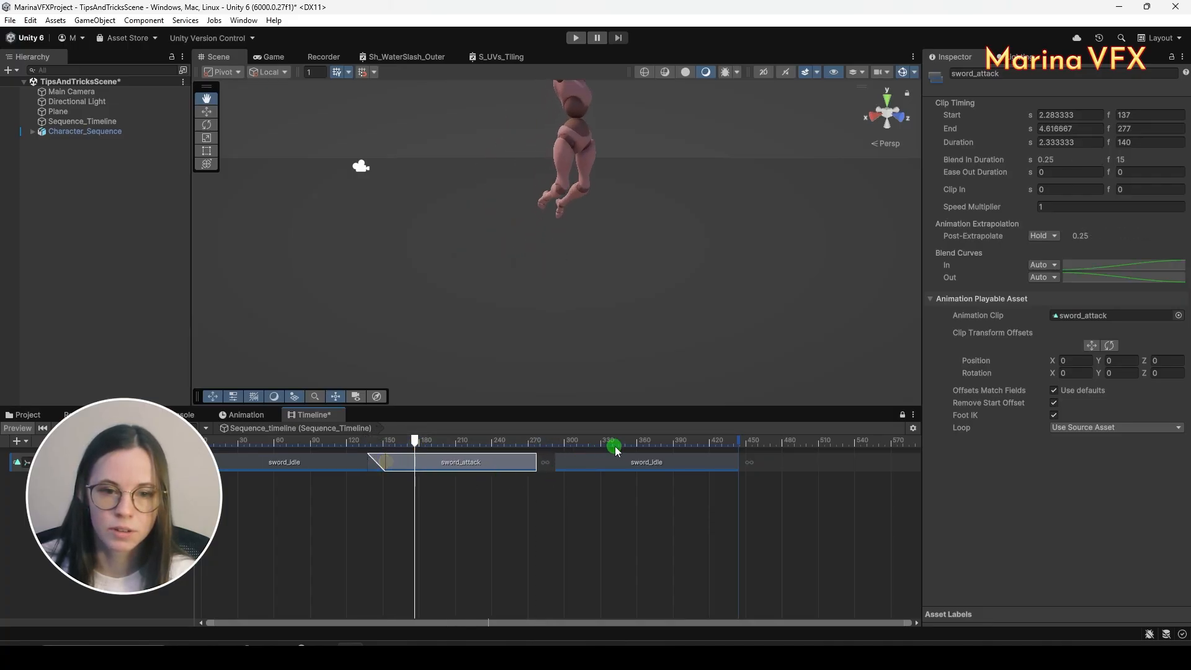
pyautogui.moveTo(612, 462); pyautogui.dragTo(597, 467)
pyautogui.click(541, 520)
# Blend sword_attack into the last sword_idle clip with a short overlap and return the playhead to the Timeline's start
pyautogui.moveTo(398, 443); pyautogui.dragTo(528, 428)
pyautogui.scroll(-3, 548, 301)
pyautogui.moveTo(561, 427); pyautogui.dragTo(526, 426)
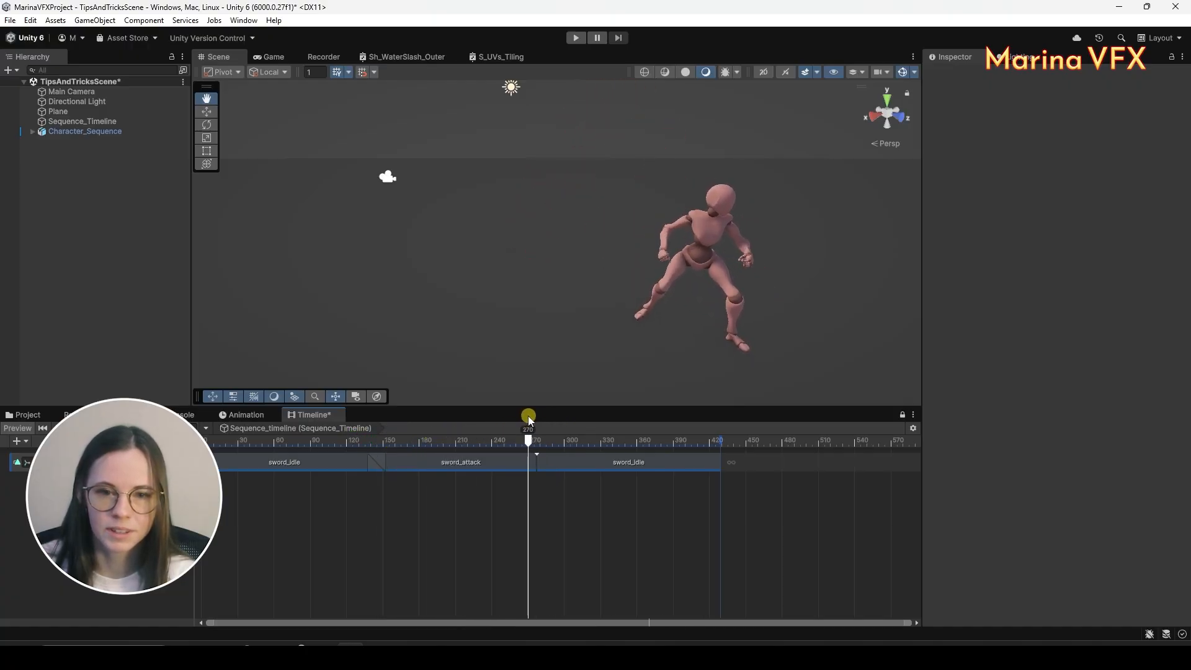
pyautogui.moveTo(577, 464)
pyautogui.mouseDown()
pyautogui.moveTo(500, 441)
pyautogui.moveTo(566, 445)
pyautogui.moveTo(481, 452)
pyautogui.moveTo(569, 461)
pyautogui.moveTo(370, 484)
pyautogui.moveTo(569, 480)
pyautogui.mouseUp()
pyautogui.click(534, 504)
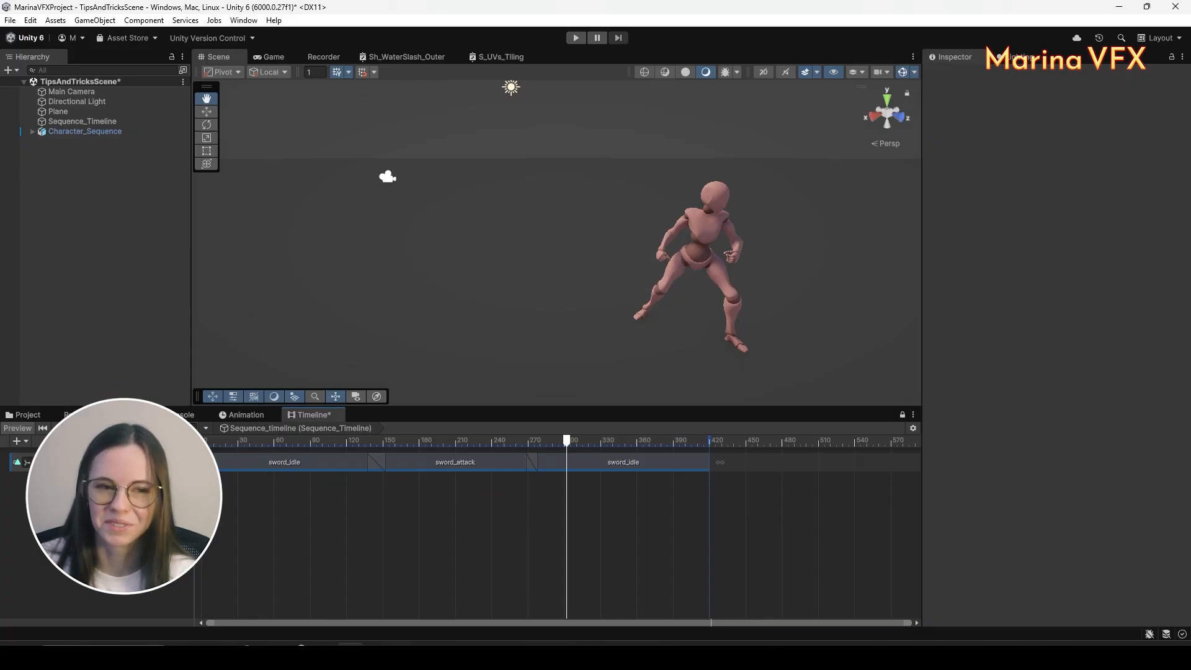
pyautogui.click(202, 438)
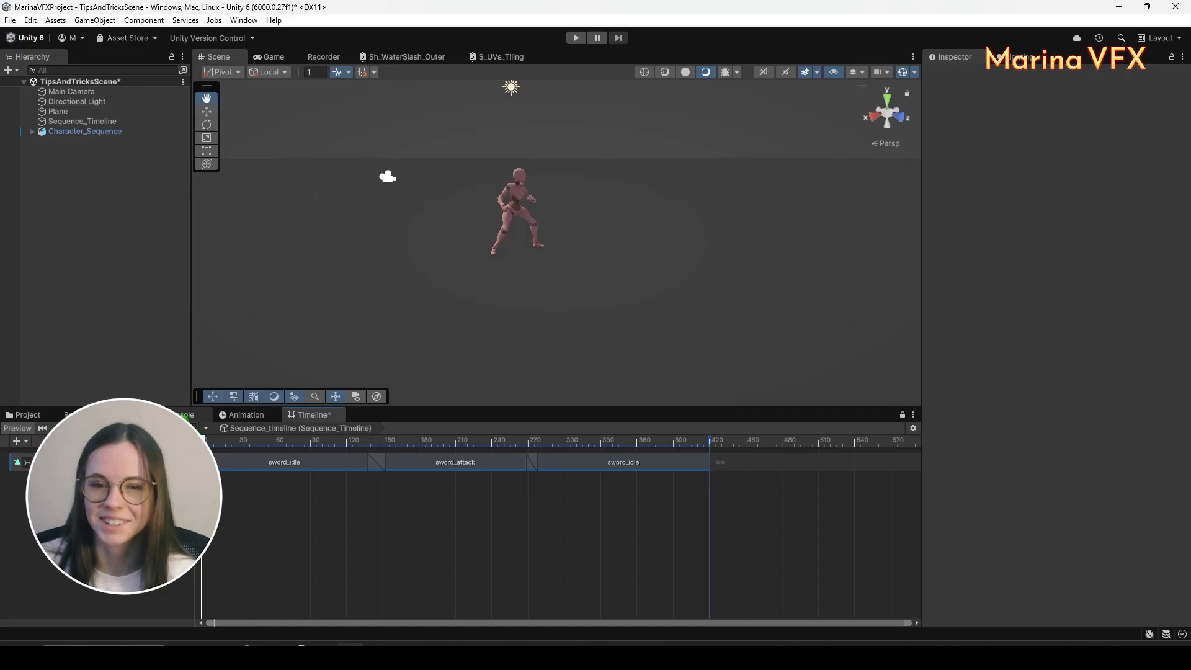